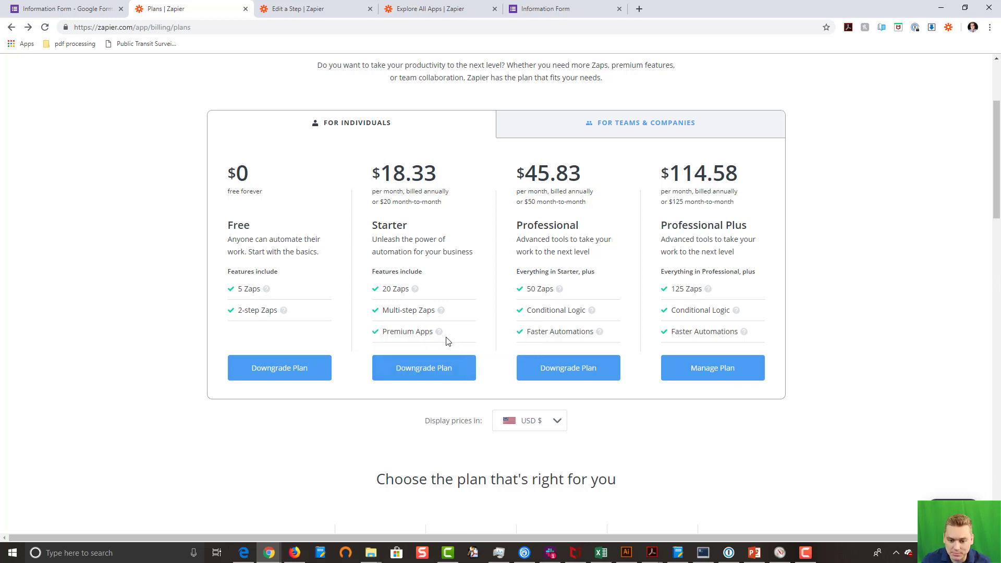
mouse_move(440, 334)
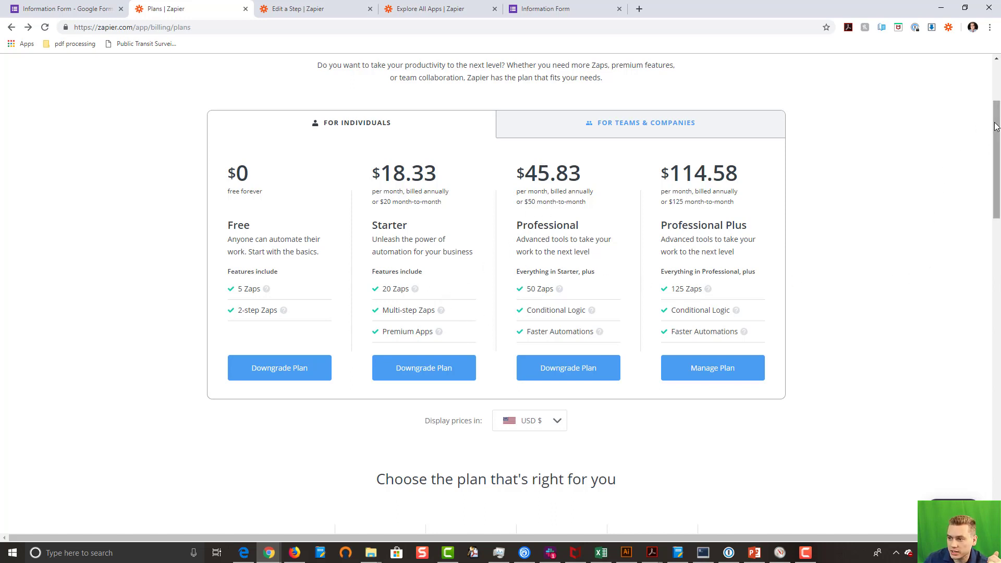
drag(996, 138, 997, 249)
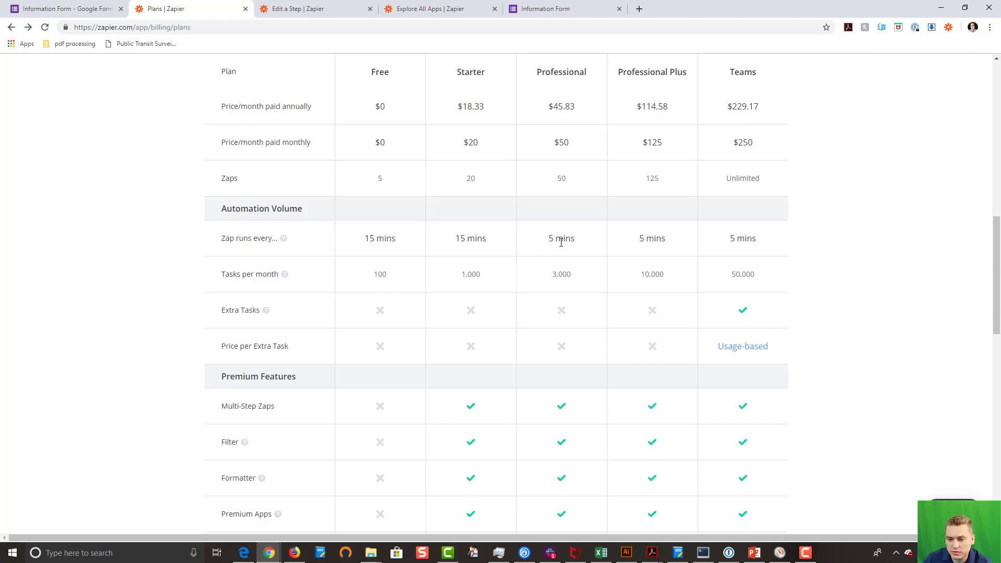
scroll(653, 262, up, 5)
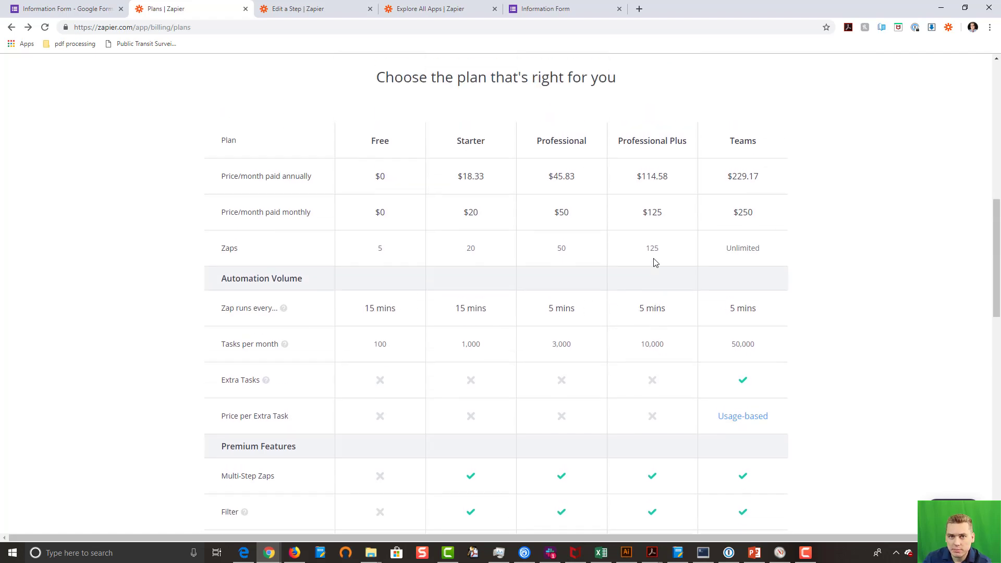
scroll(653, 262, up, 7)
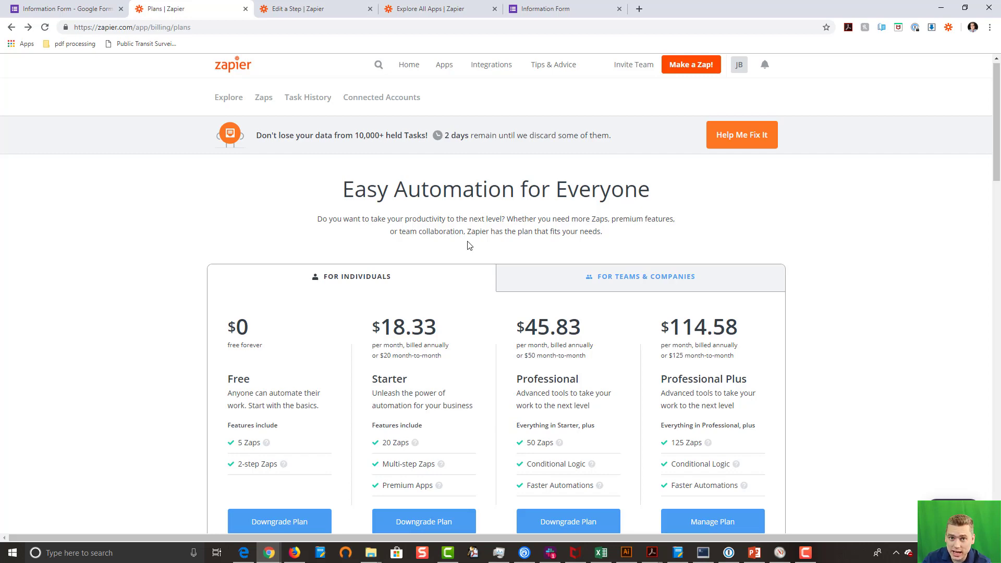
scroll(469, 245, down, 9)
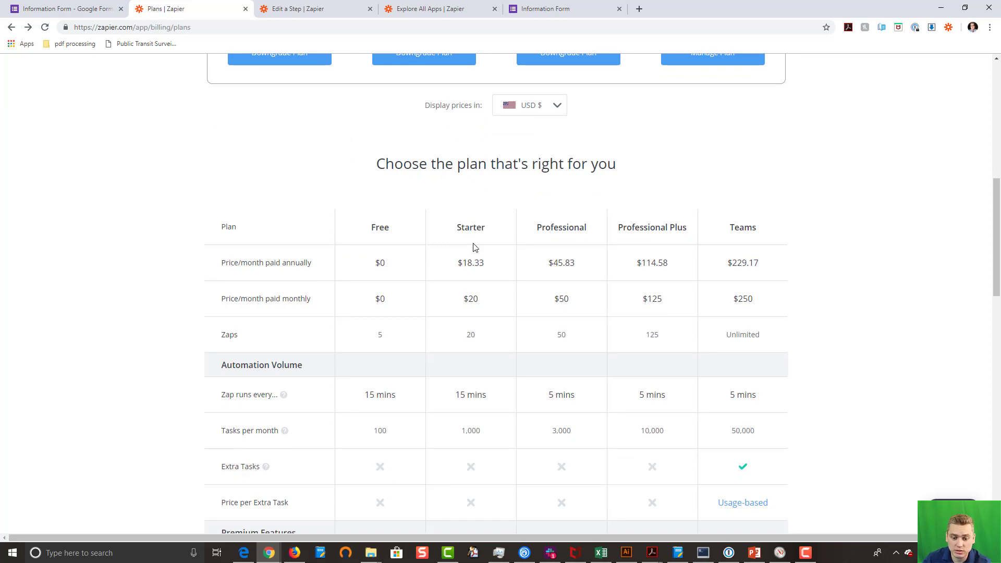
scroll(475, 247, down, 3)
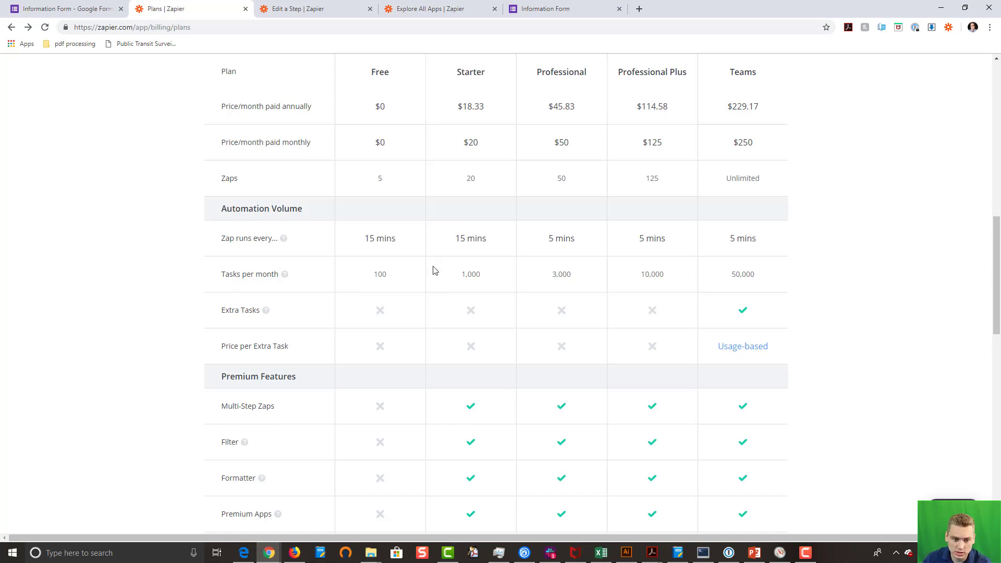
scroll(471, 274, down, 2)
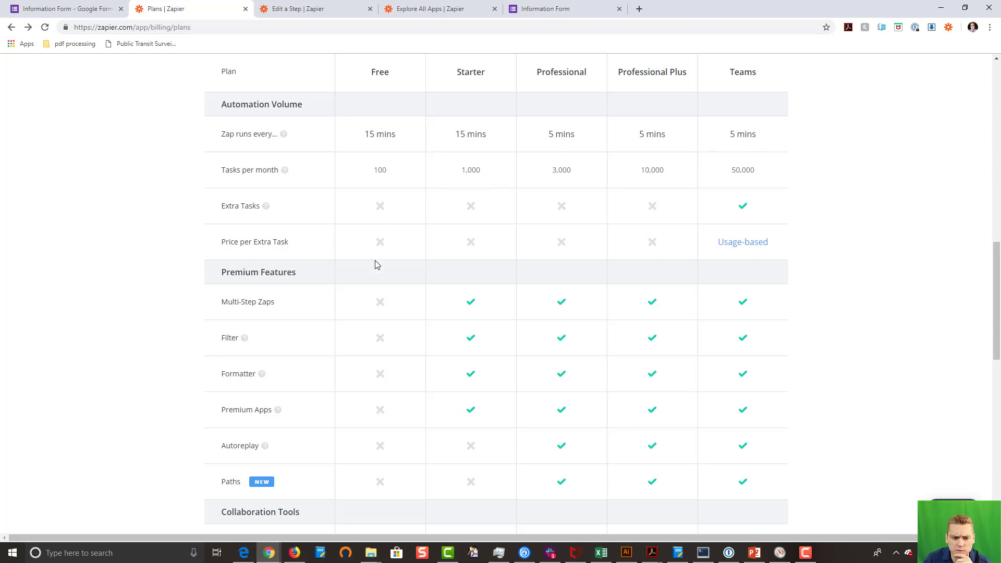
scroll(475, 264, down, 2)
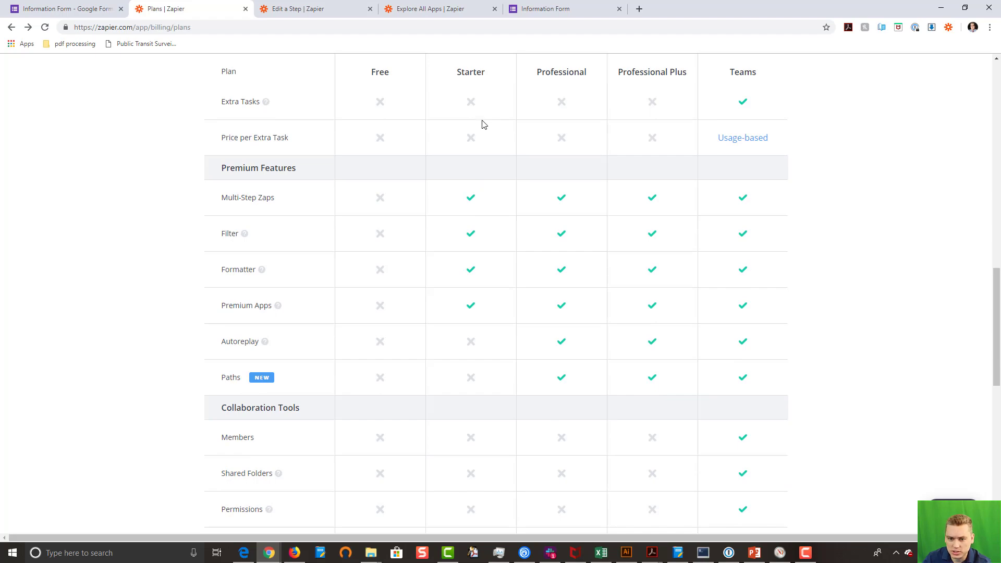
scroll(473, 142, up, 8)
scroll(472, 157, up, 7)
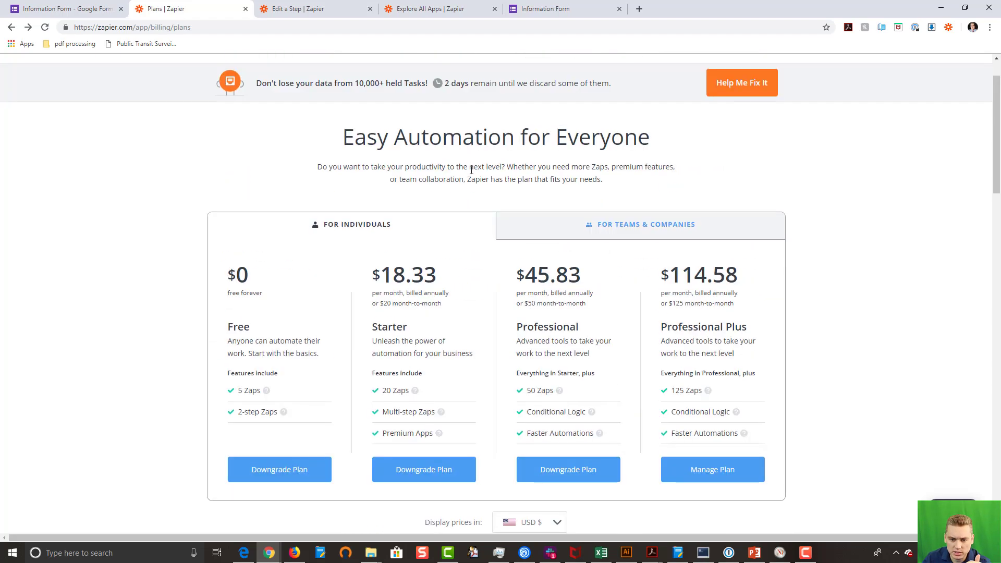
scroll(486, 305, down, 15)
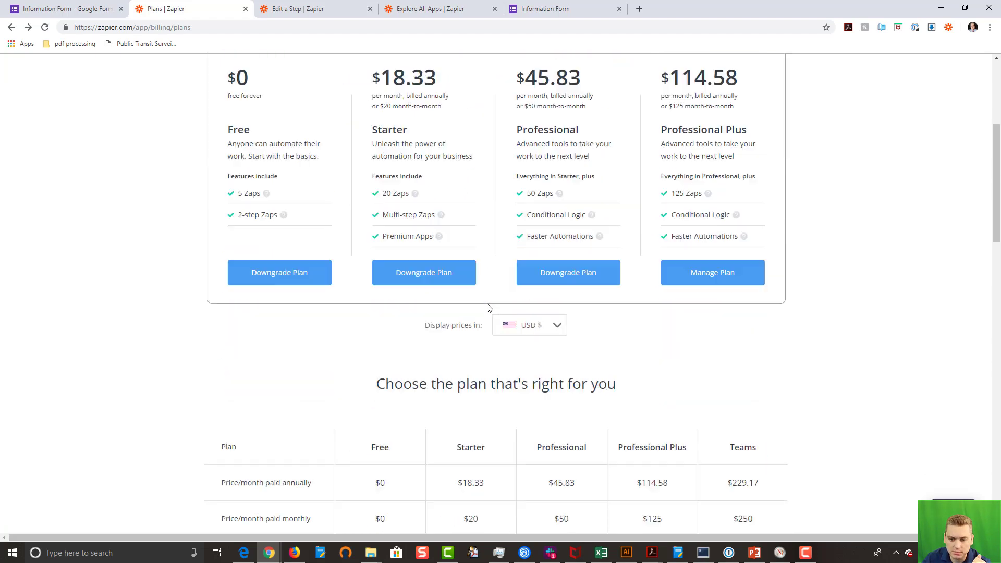
scroll(488, 308, up, 15)
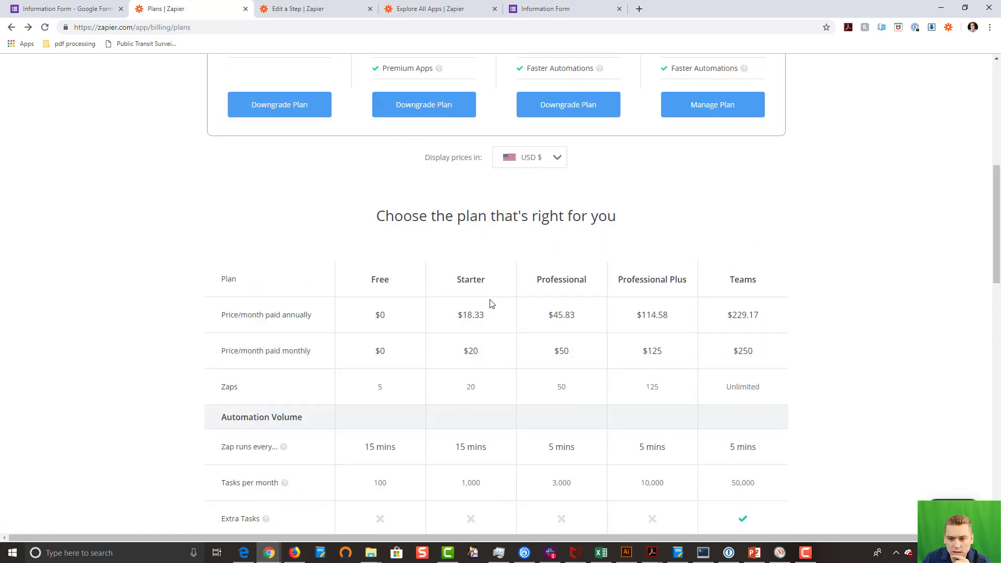
scroll(643, 360, down, 2)
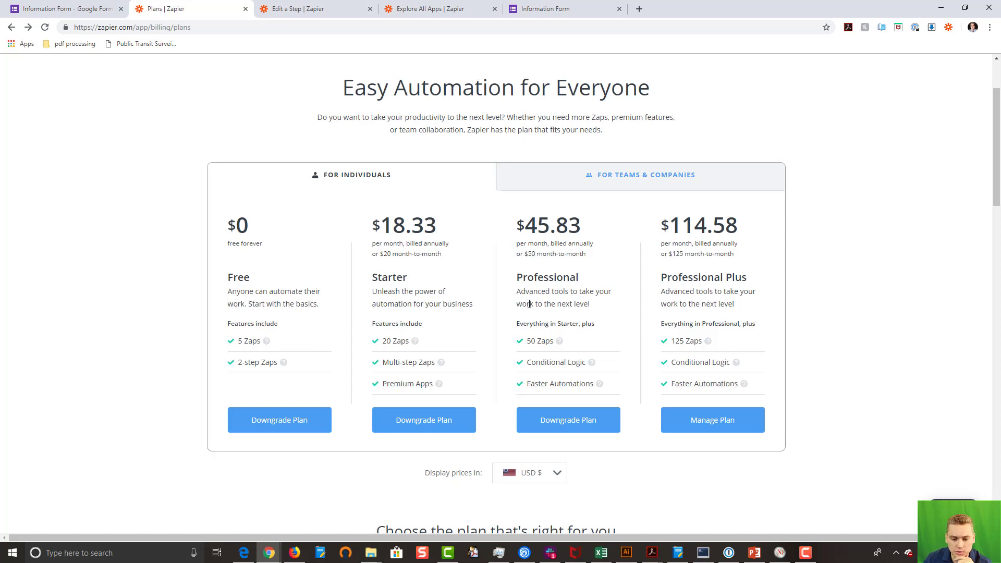
Step: Close the plans page and name the new zap 'Form Entry --> Create New Contact'
click(245, 9)
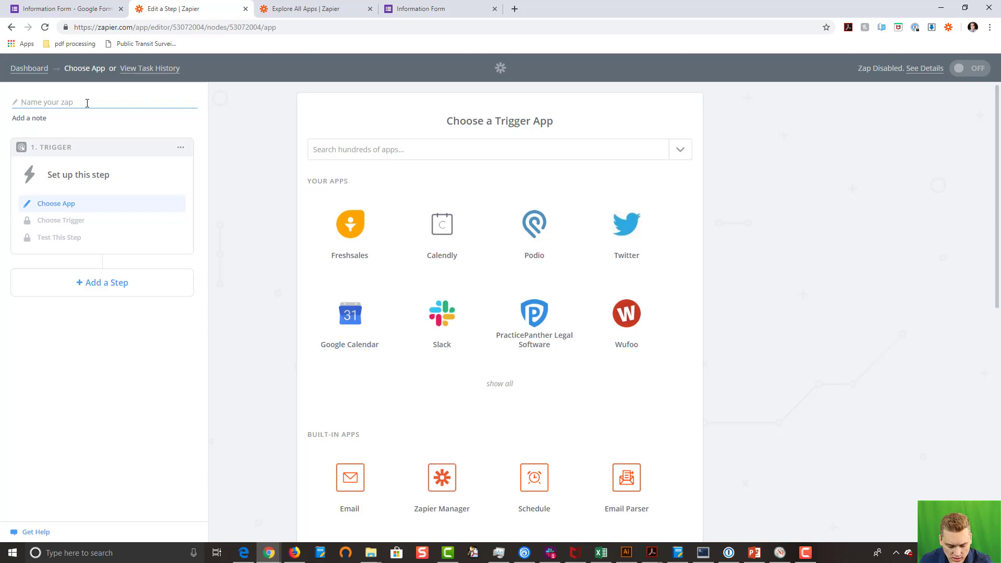
text(Form )
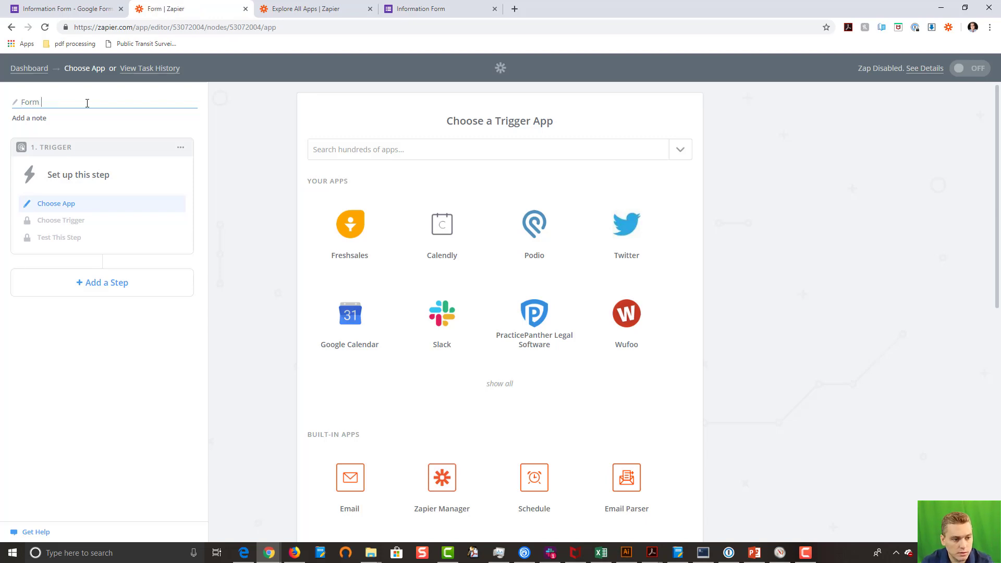
text(Entry -->)
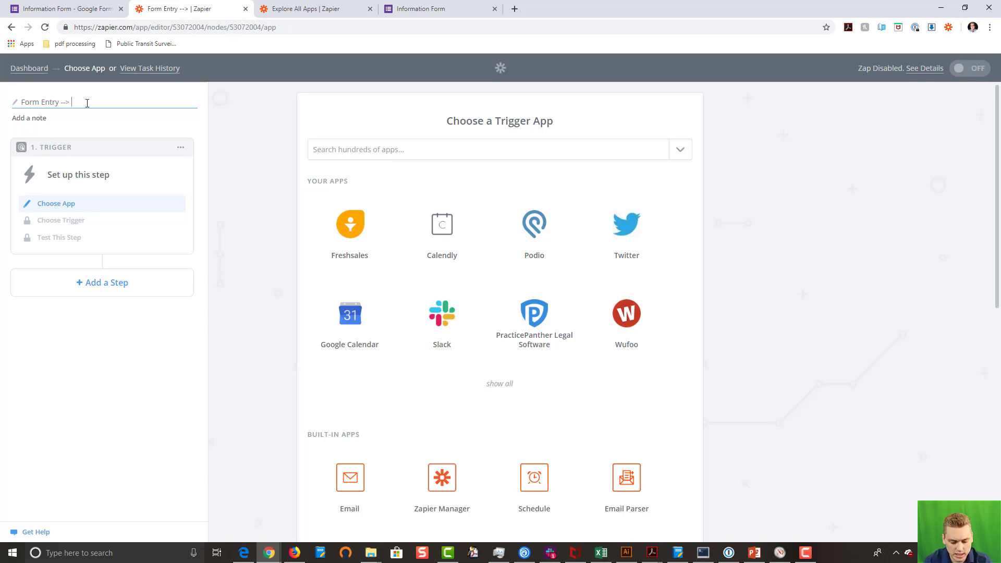
text( Create New )
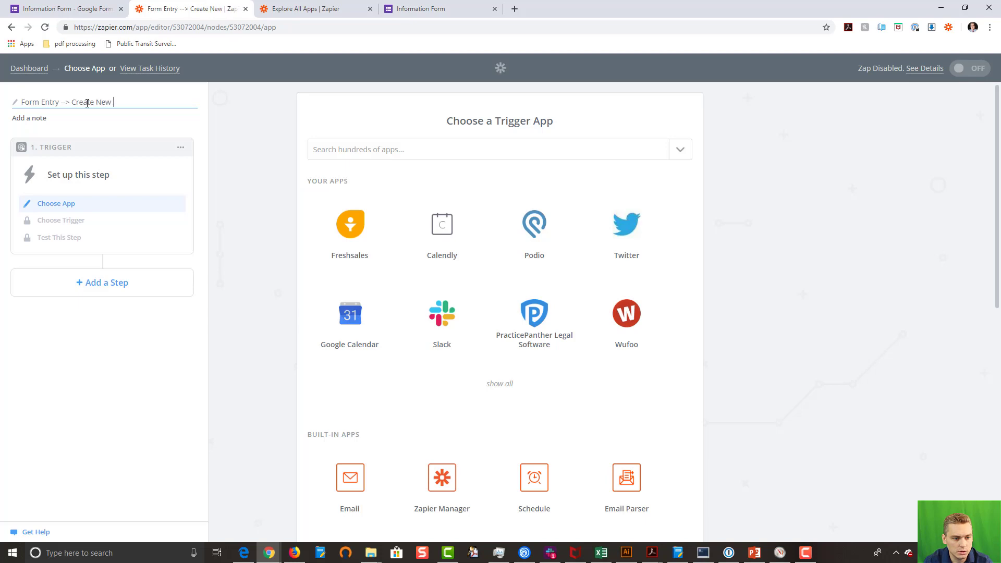
text(Contact)
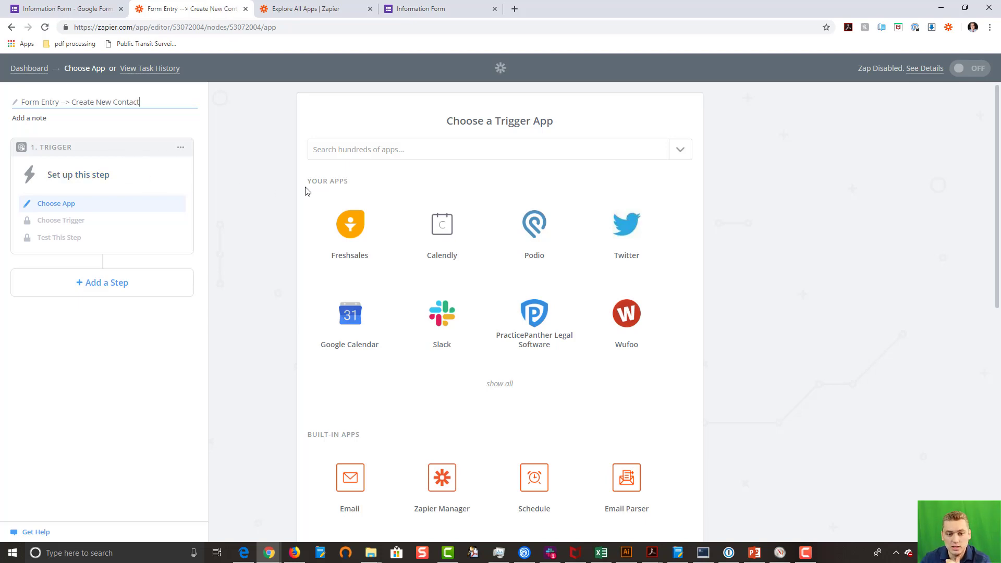
click(339, 153)
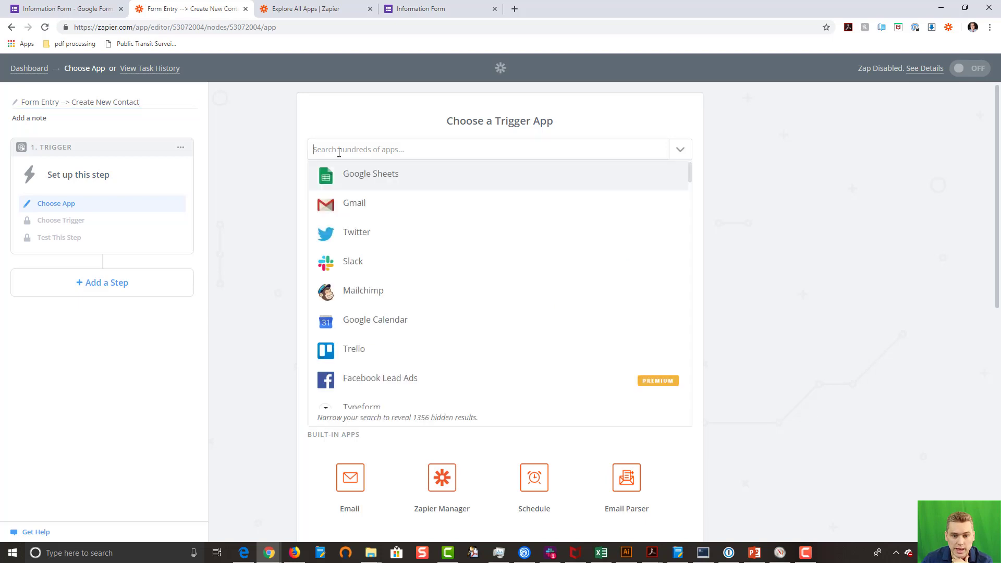
Step: Search for 'Google form' and pick Google Forms as the zap's trigger app
text(Goo)
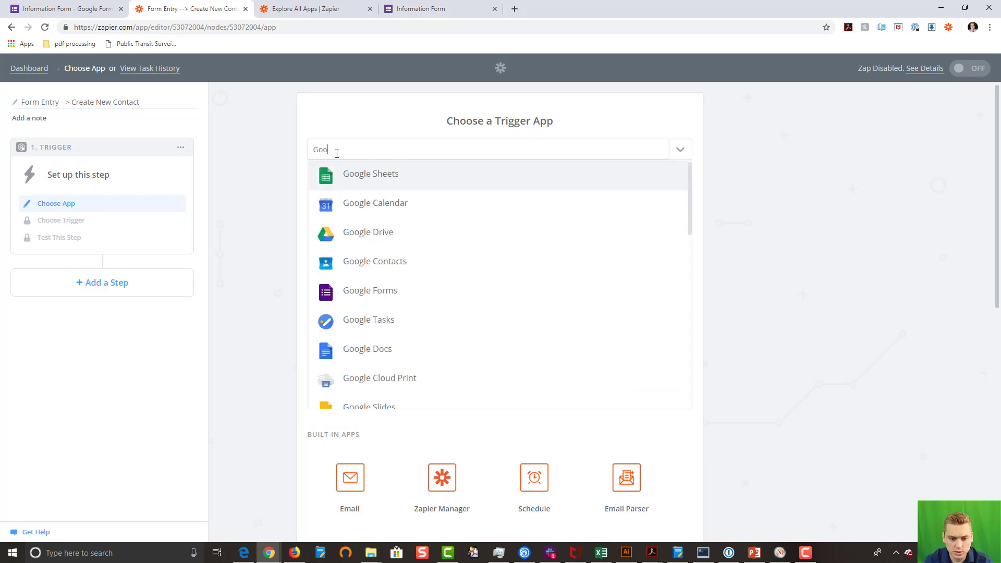
text(gle forms)
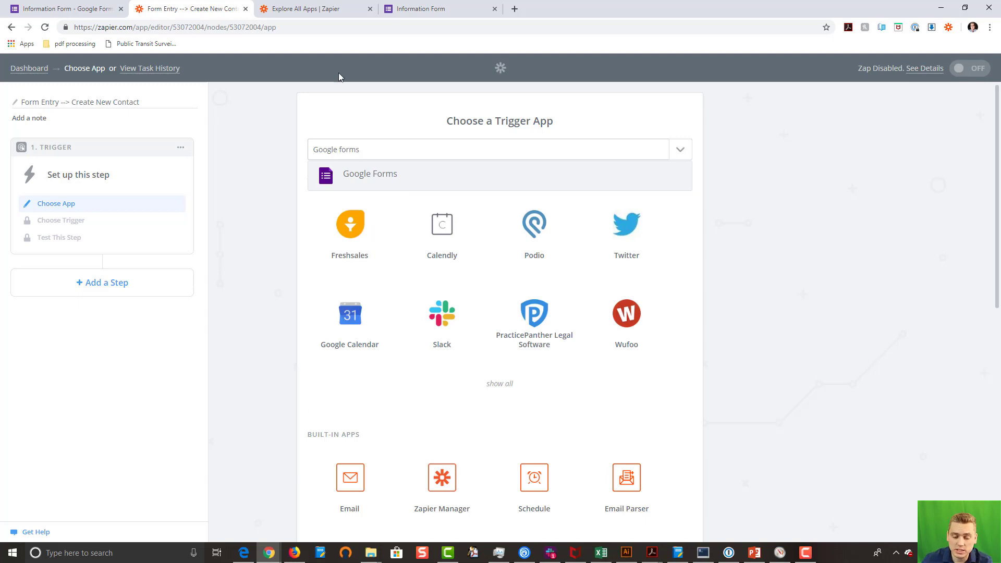
click(375, 182)
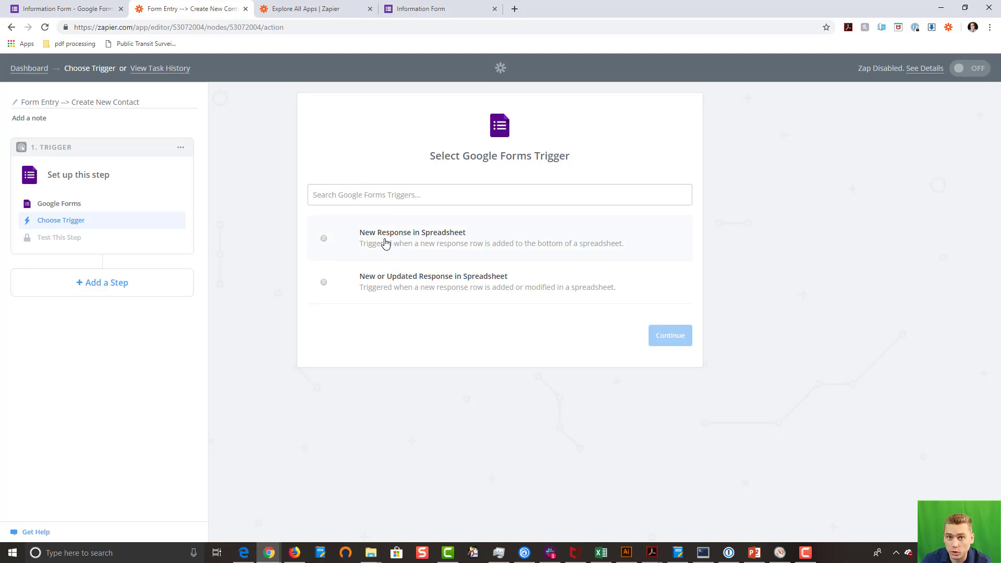
Step: Review the Information Form's questions and its collected responses in Google Forms
click(68, 11)
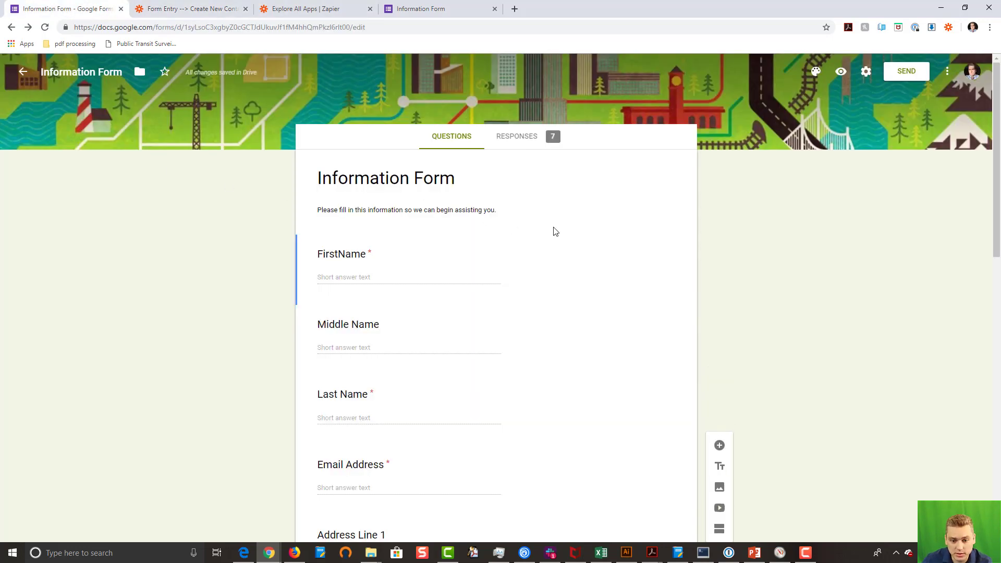
scroll(556, 232, down, 8)
scroll(552, 232, up, 6)
scroll(550, 233, down, 10)
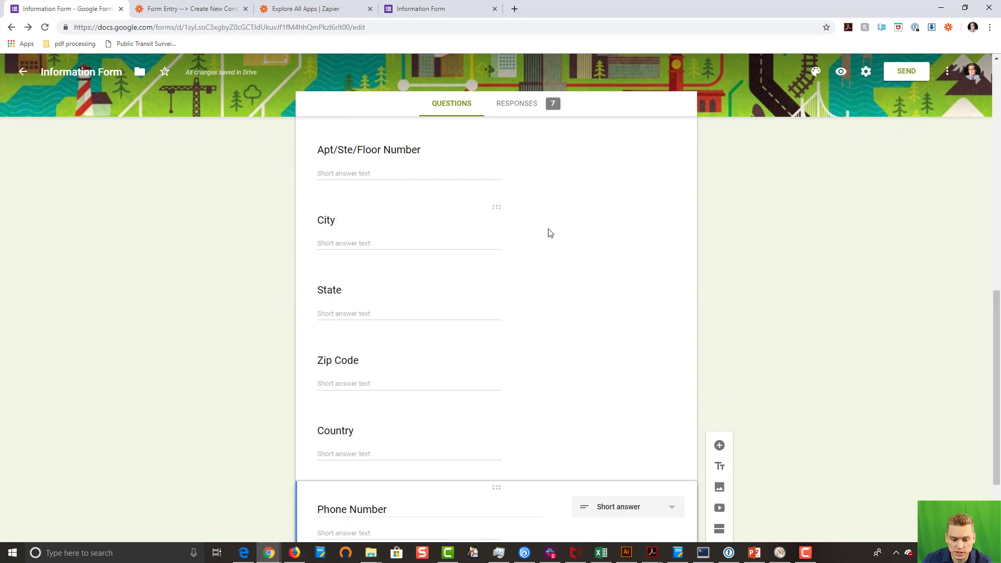
scroll(542, 208, up, 10)
click(517, 107)
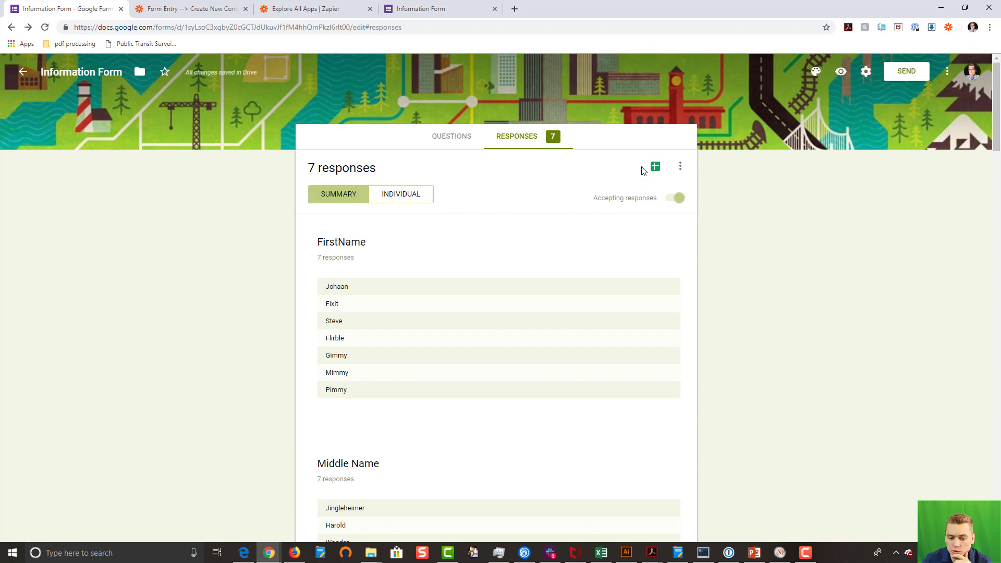
click(450, 141)
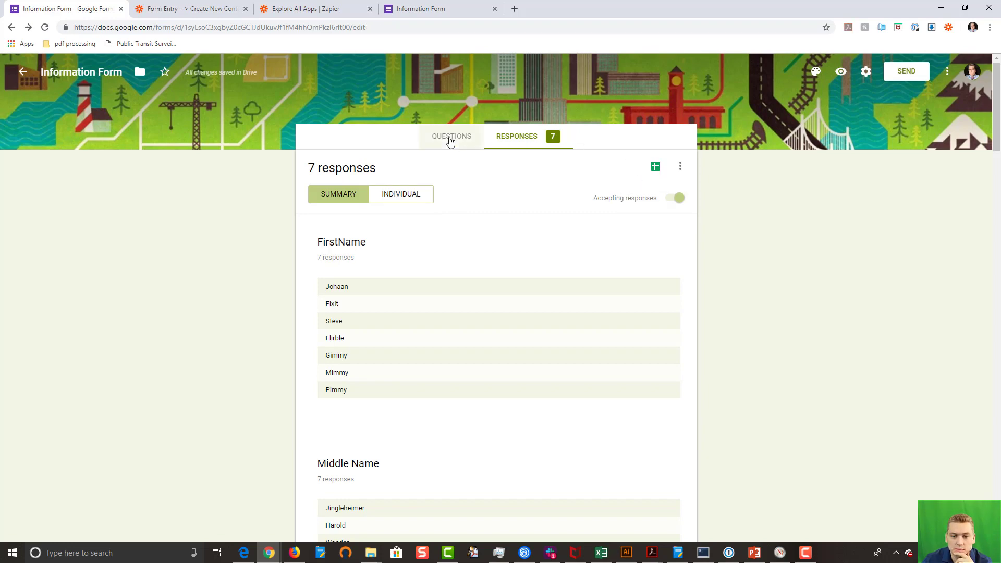
Step: Choose New Response in Spreadsheet as the Google Forms trigger event and continue
click(166, 10)
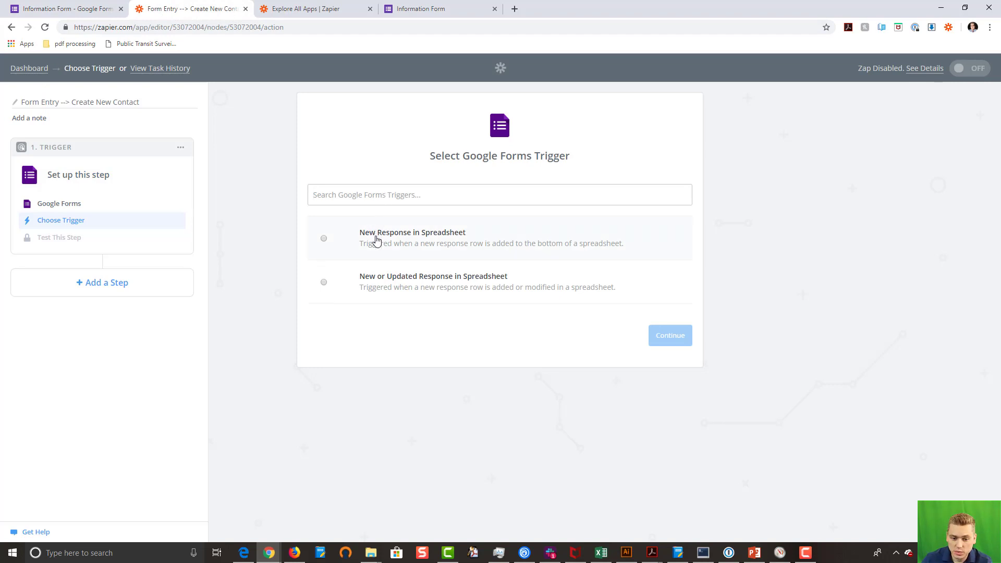
click(376, 240)
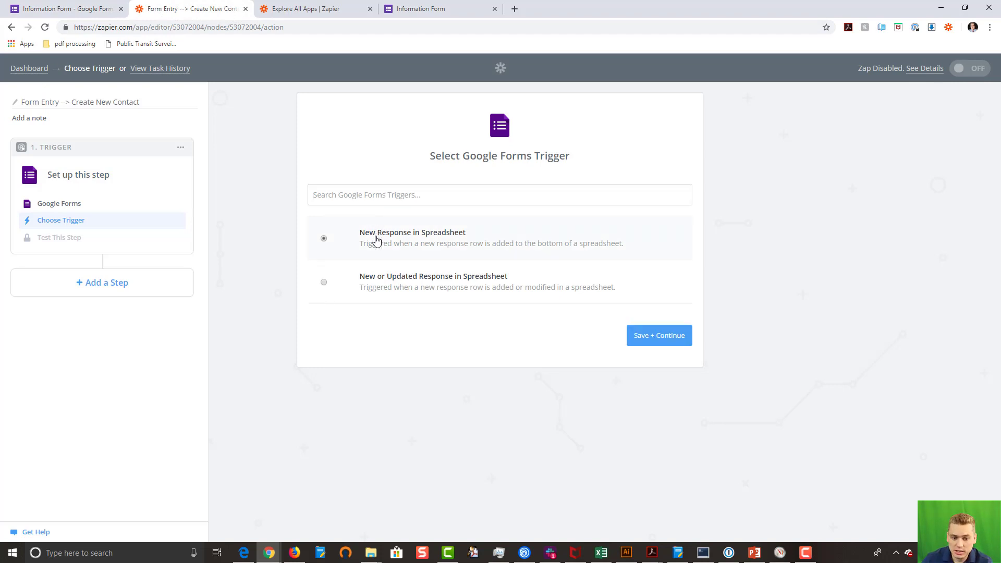
click(650, 338)
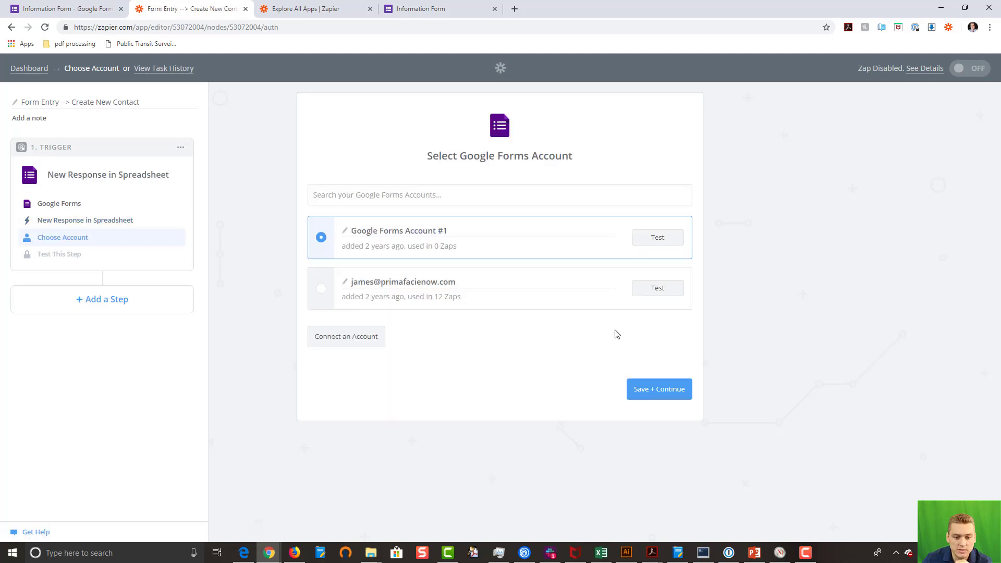
Step: Use the second, already-connected Google Forms account, dismissing the sign-in popup, and continue
click(321, 288)
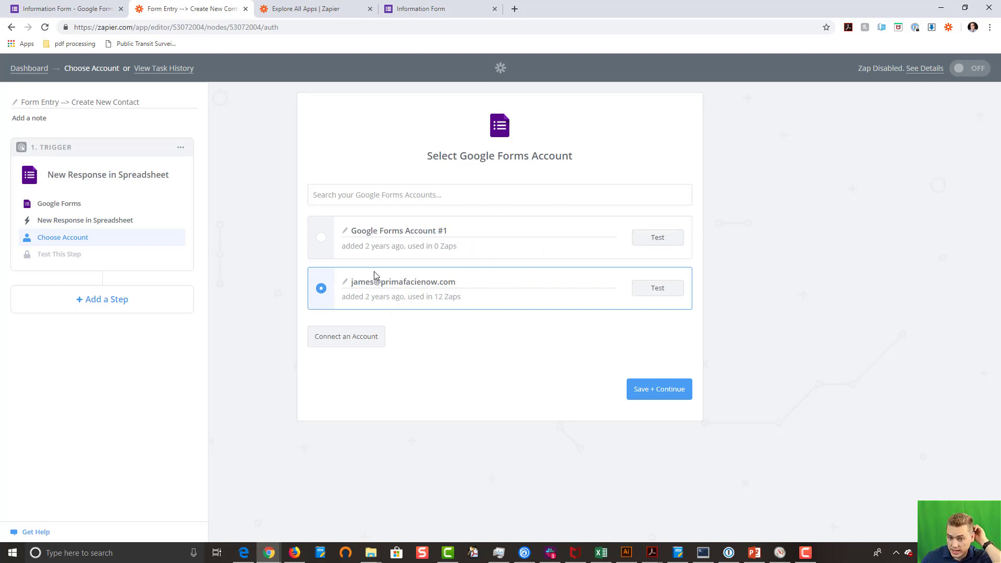
click(352, 345)
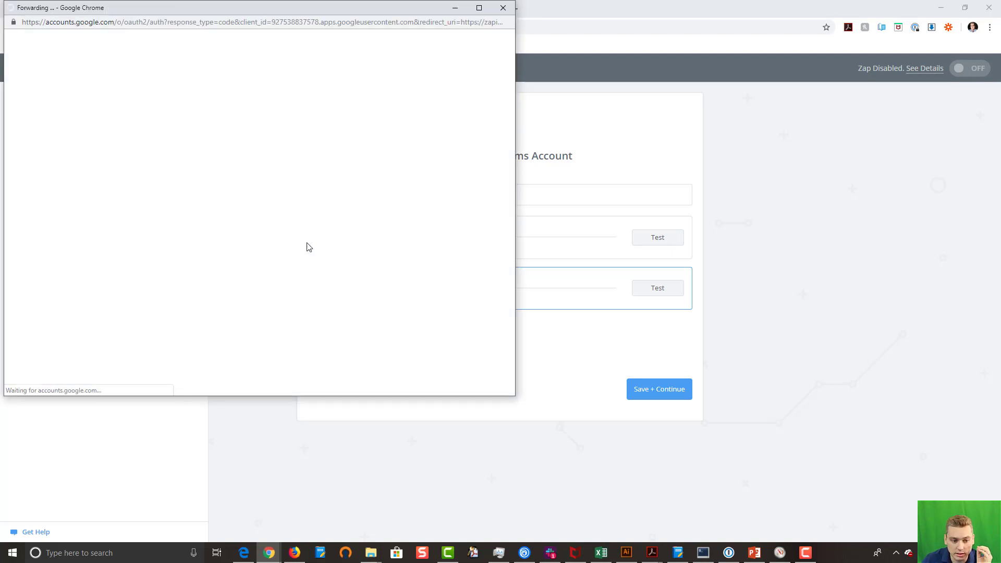
click(503, 7)
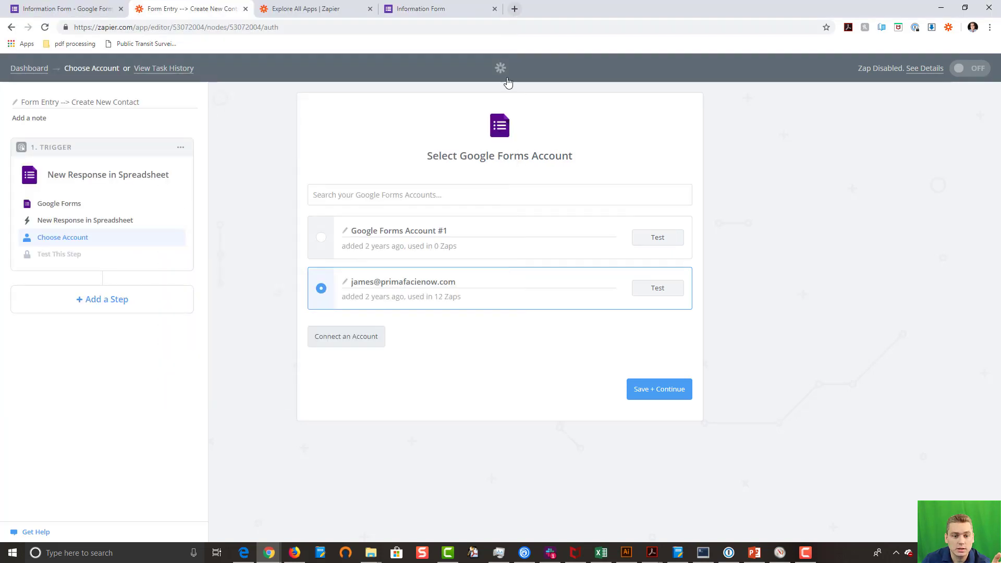
click(648, 393)
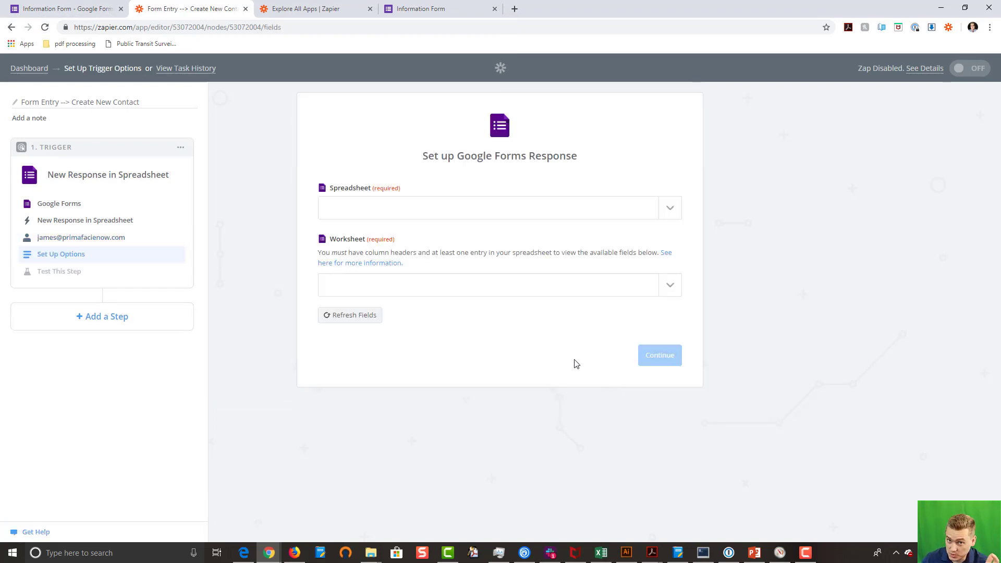
Step: Set the trigger to the Information Form (Responses) spreadsheet and Form Responses 1 worksheet
click(670, 210)
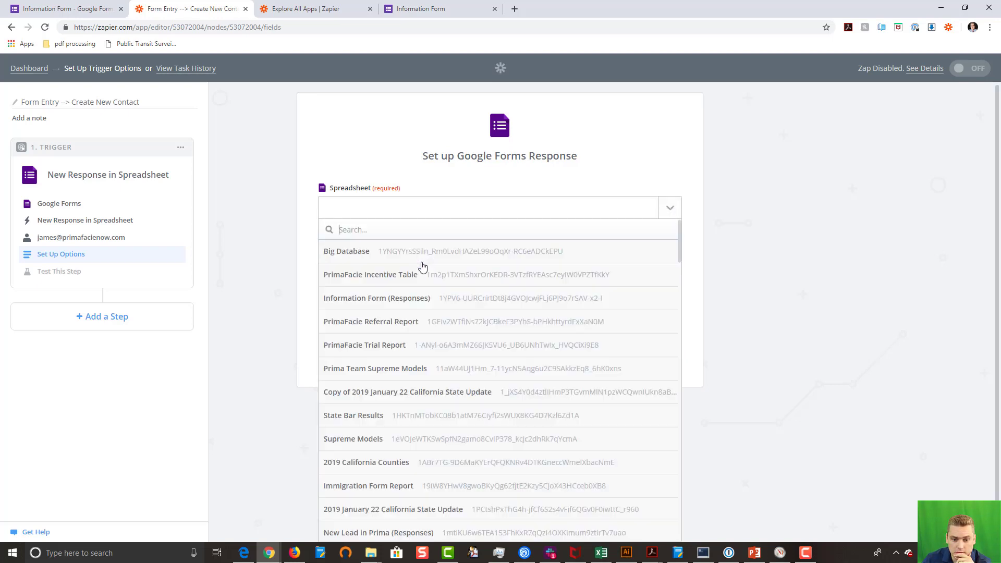
click(416, 274)
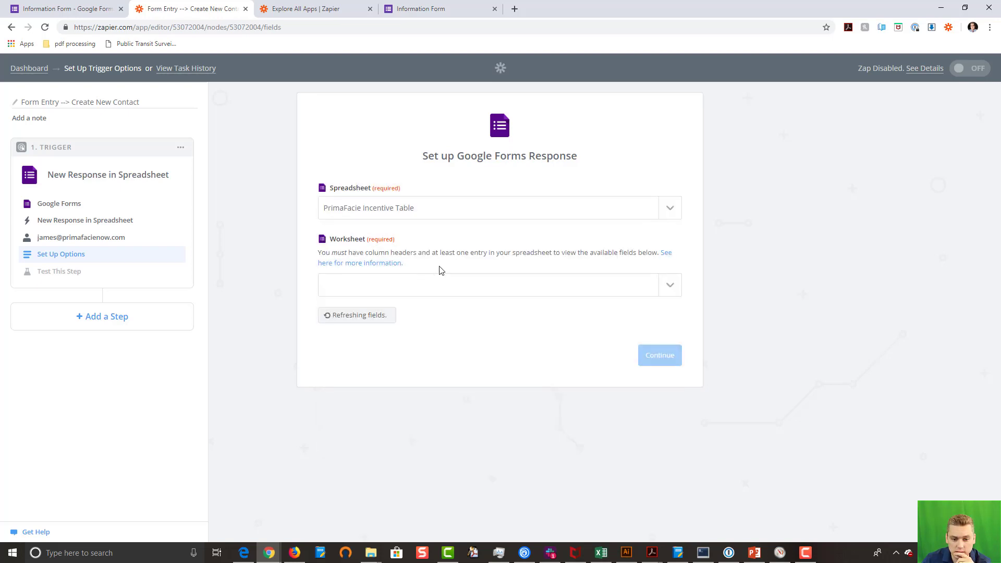
click(674, 208)
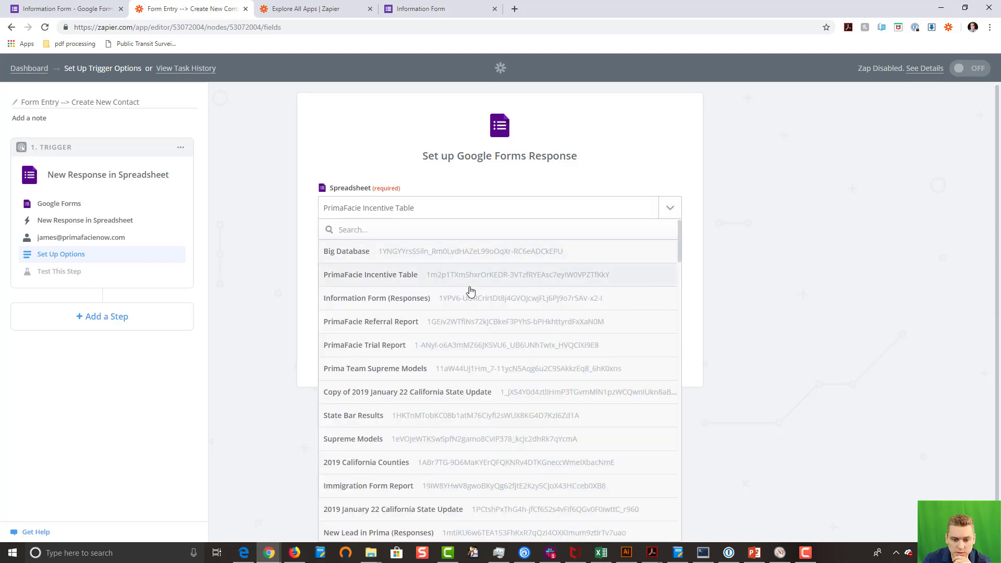
click(466, 297)
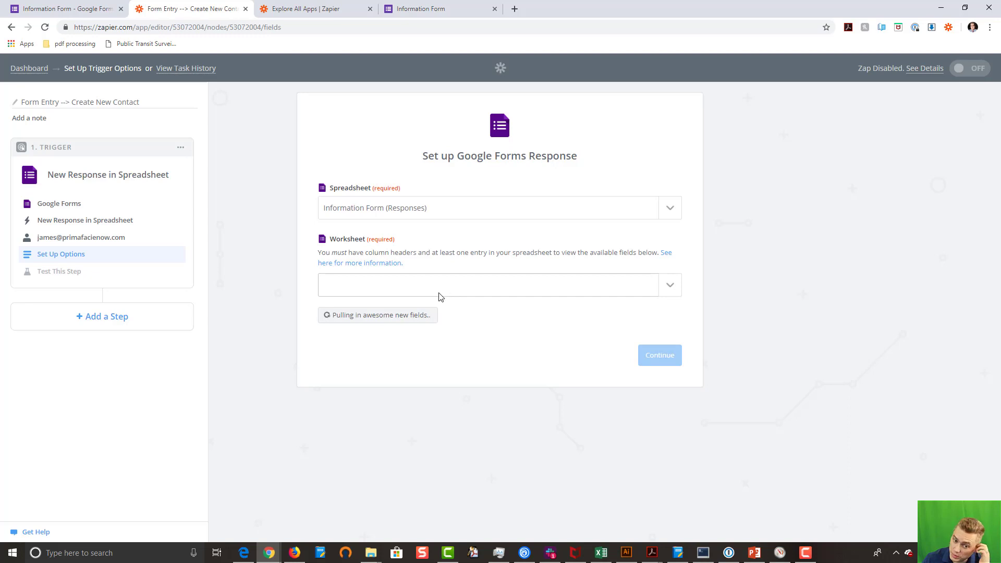
click(670, 286)
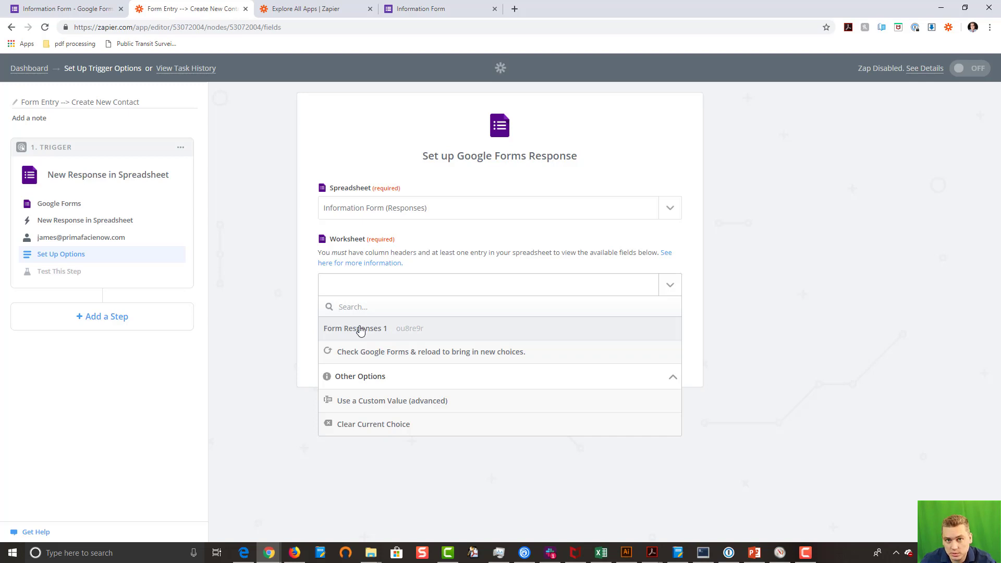
click(360, 328)
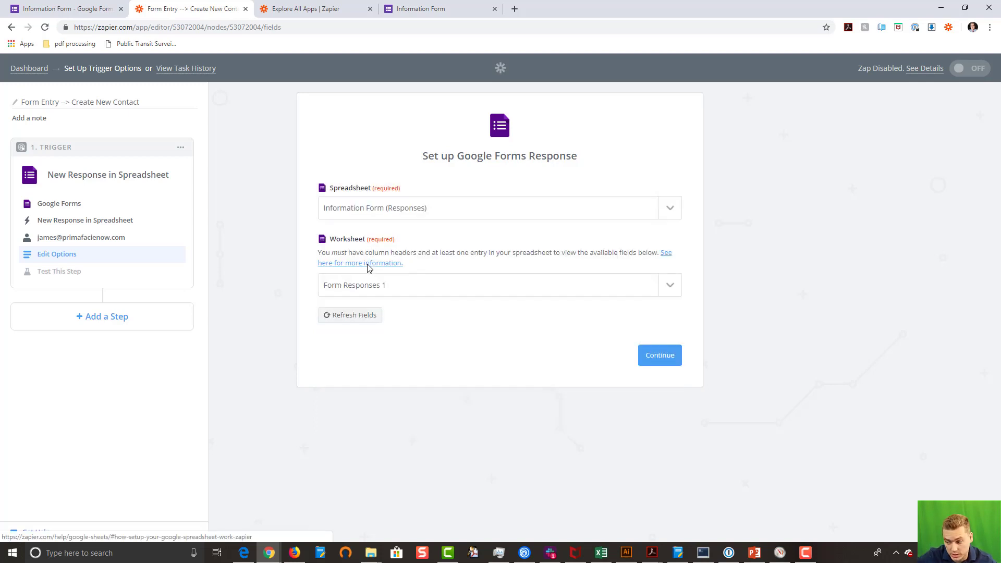
click(665, 360)
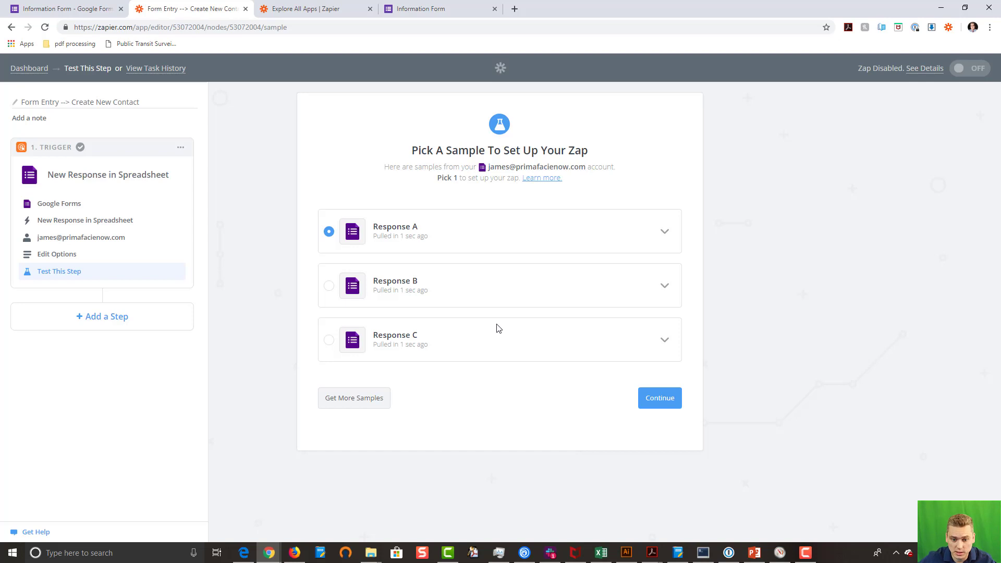
Step: Keep Response A as the trigger's sample and finish the trigger step
click(658, 406)
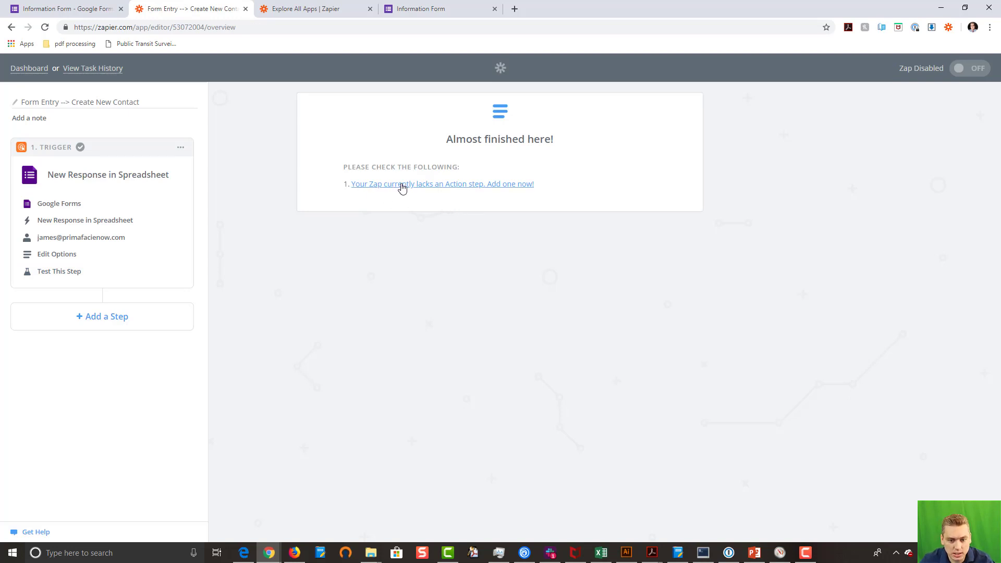
Step: Expand the + Add a Step menu to browse the available step types
click(80, 320)
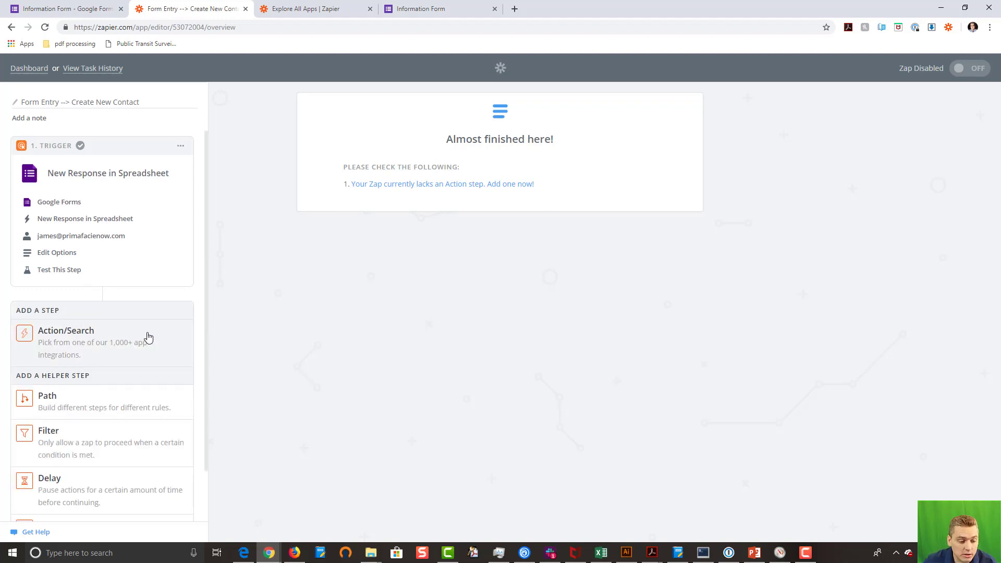
scroll(148, 338, down, 1)
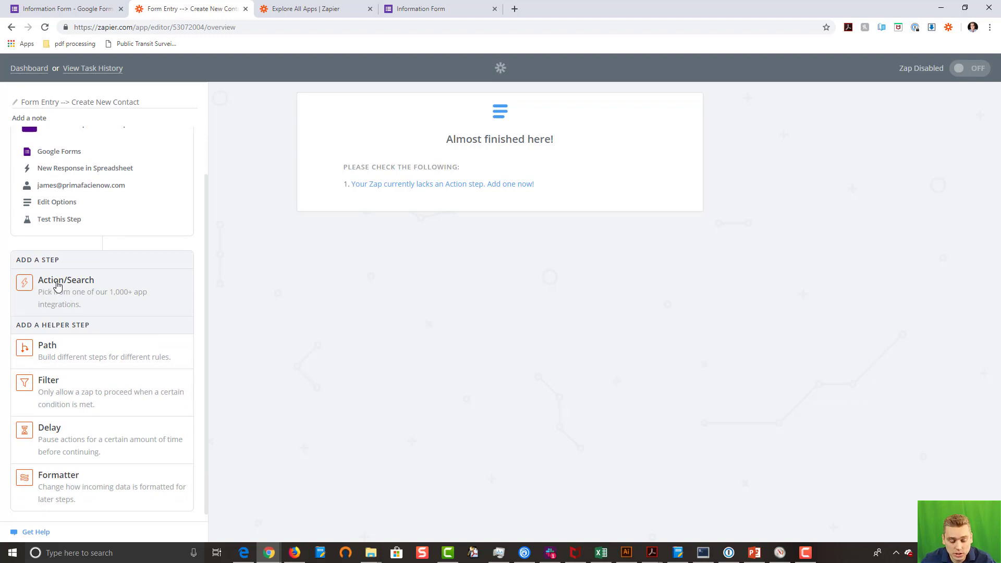
scroll(65, 284, down, 1)
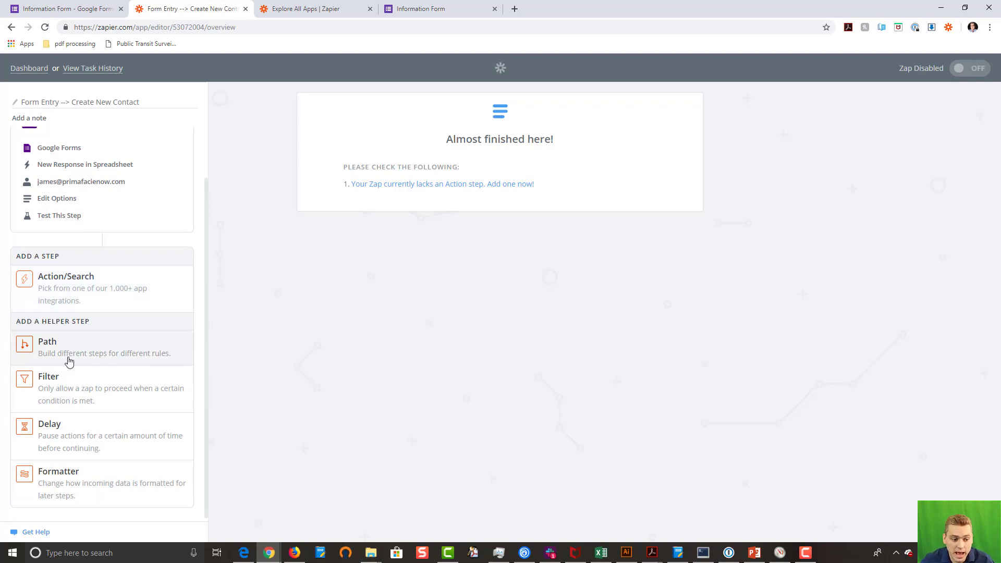
scroll(131, 338, up, 1)
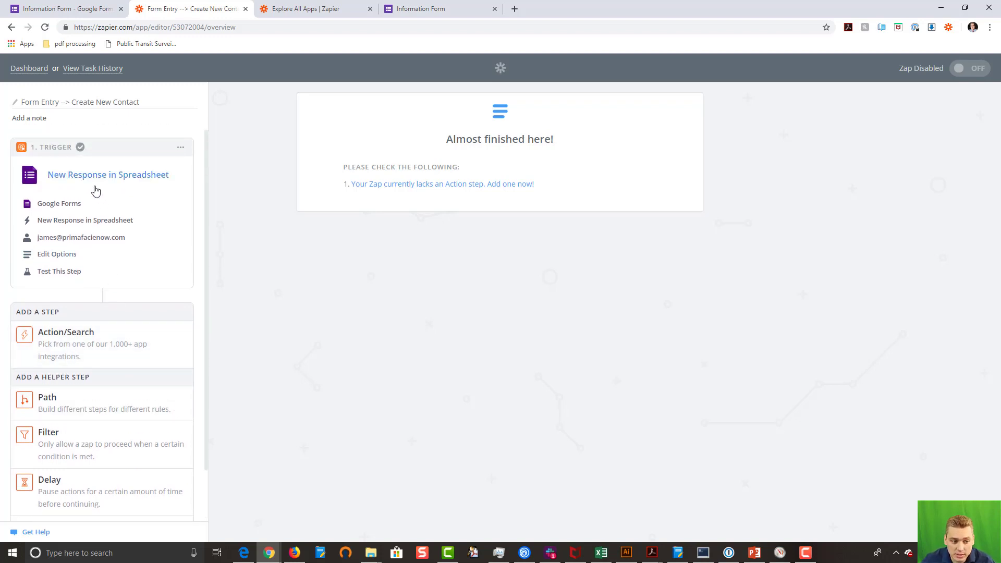
scroll(130, 254, down, 1)
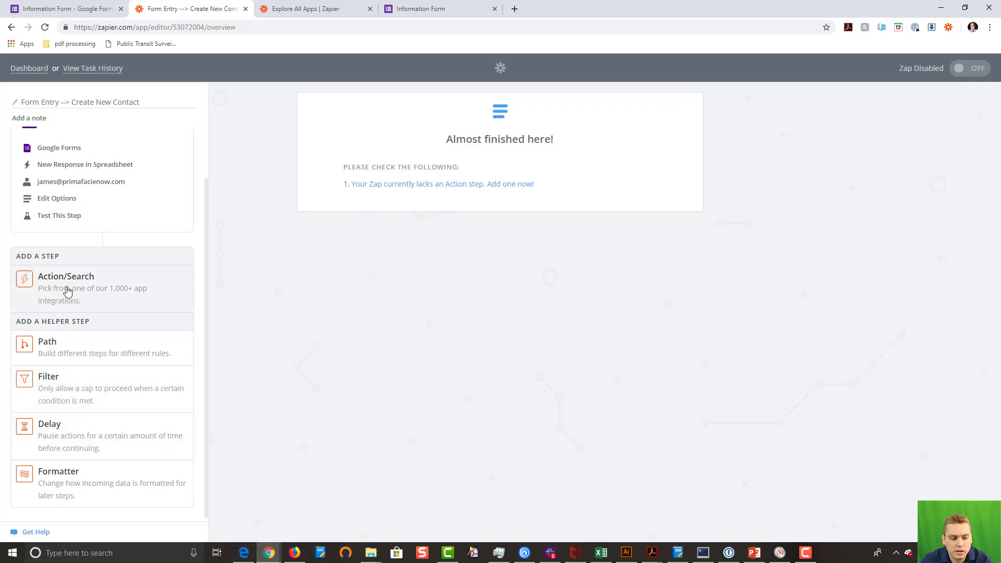
Step: Add an Action step using PrimaFacie (1.0.0) as the app
click(67, 291)
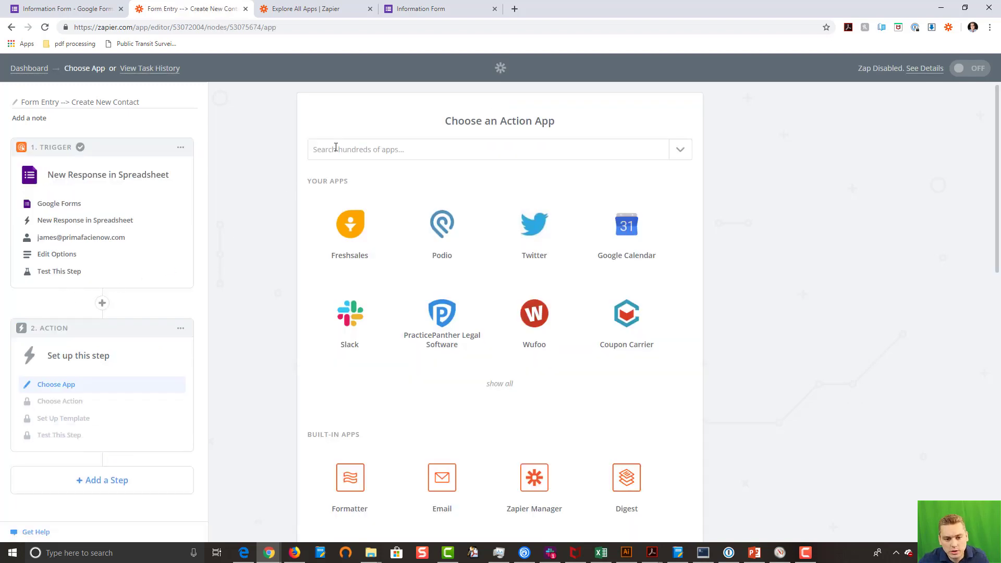
click(336, 148)
text(prima)
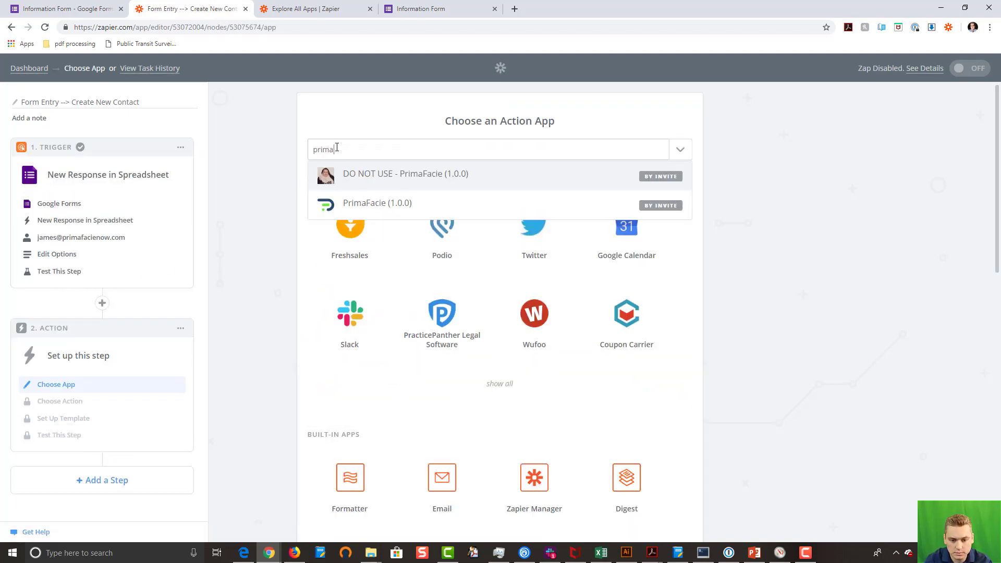
click(405, 203)
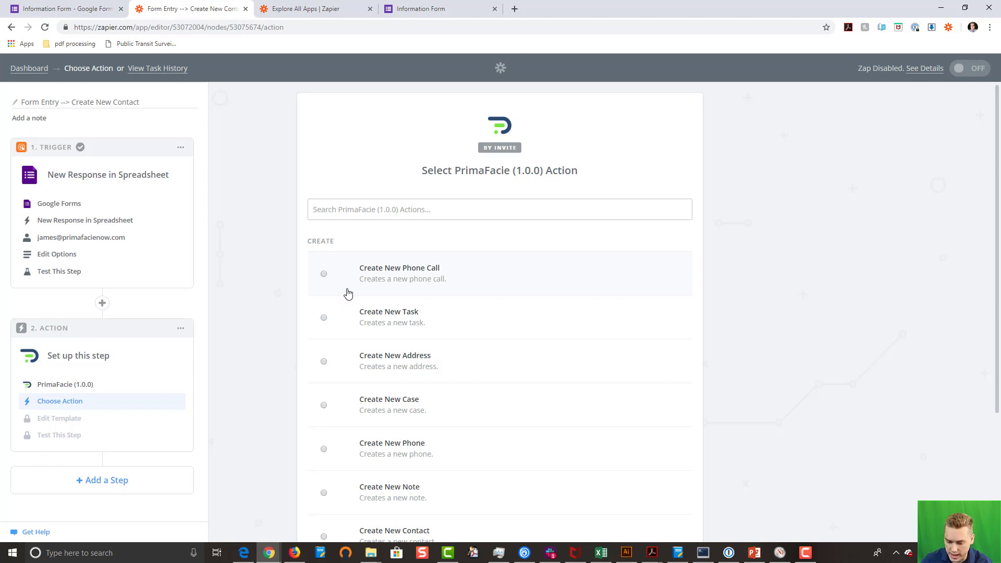
Step: Choose the Create New Contact action and keep the existing PrimaFacie account
scroll(370, 290, down, 1)
scroll(370, 291, down, 2)
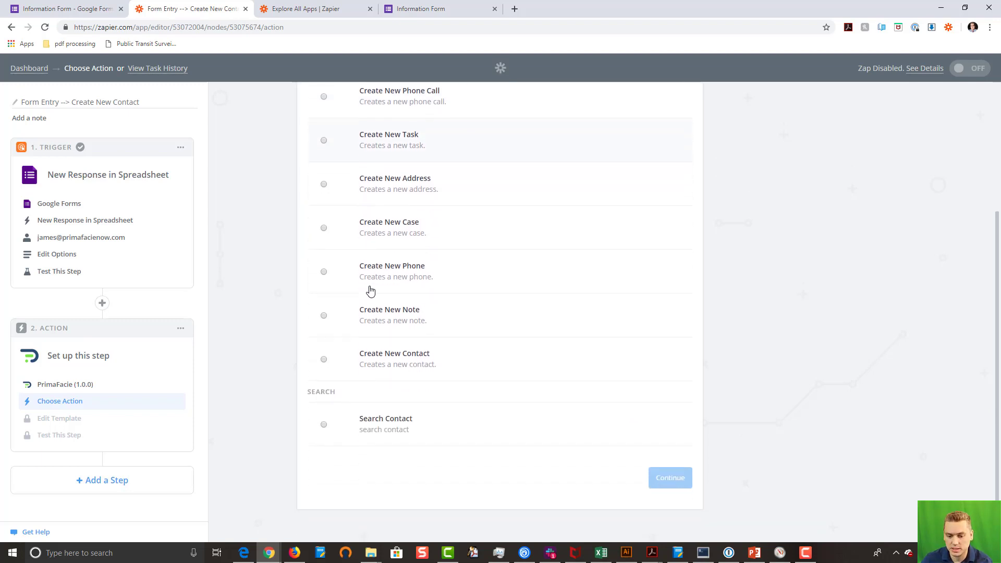
click(349, 360)
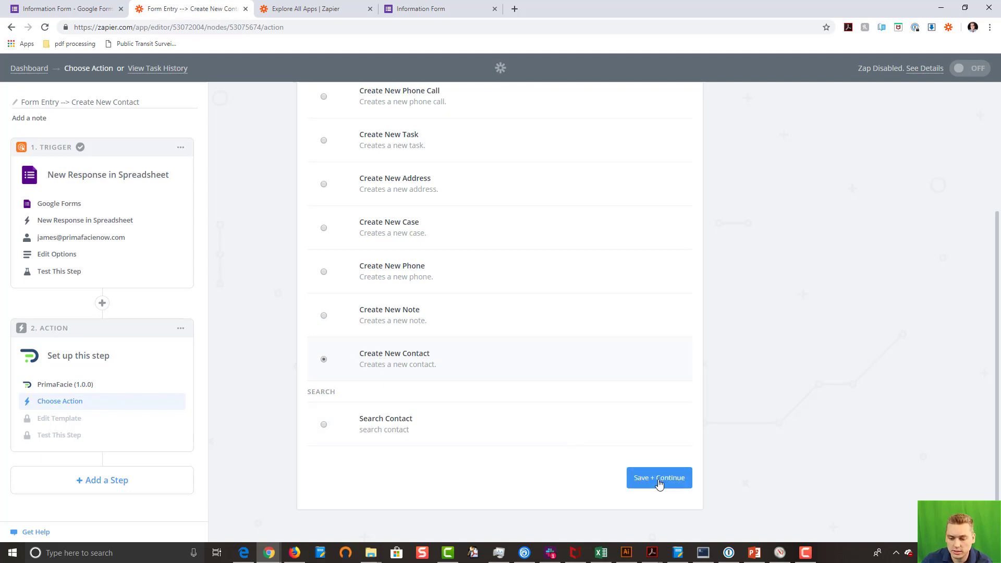
click(658, 479)
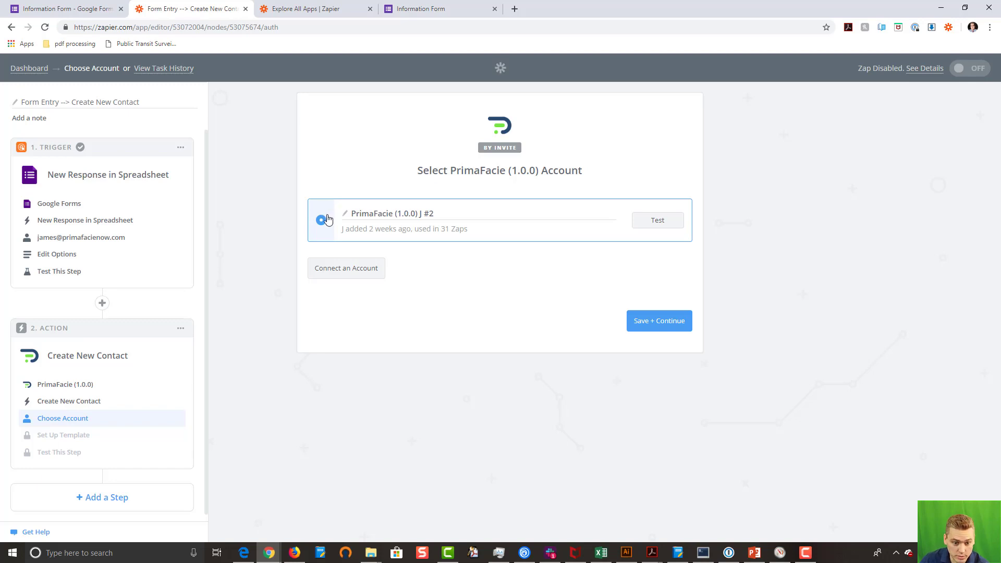
click(668, 328)
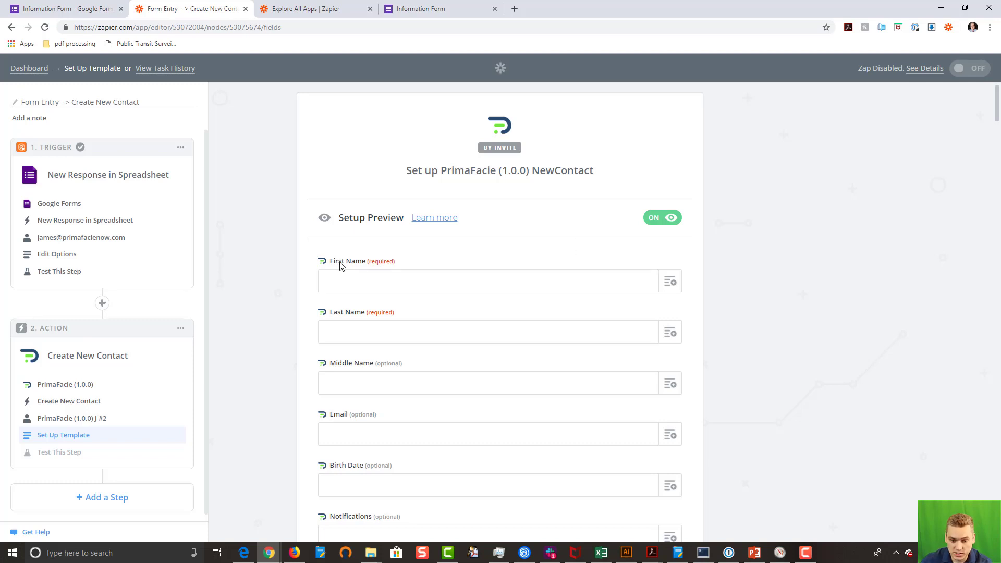
Step: Map the form's firstname and lastname answers into First Name and Last Name
click(670, 282)
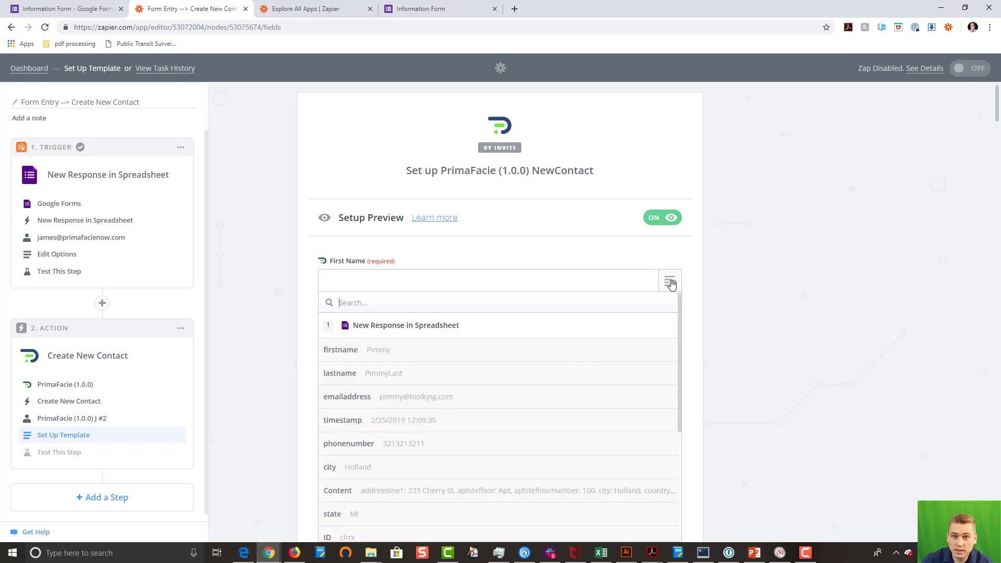
click(330, 354)
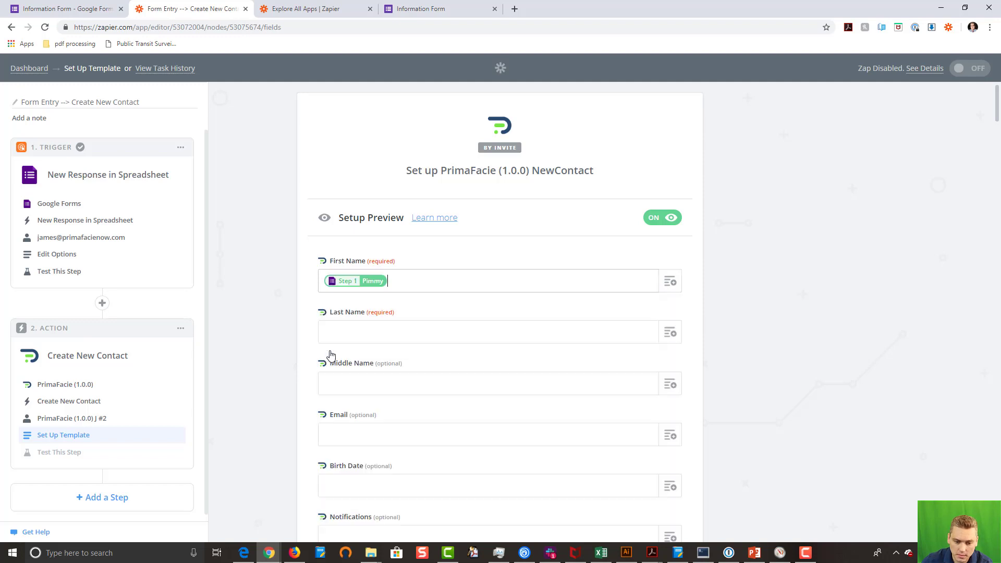
click(670, 333)
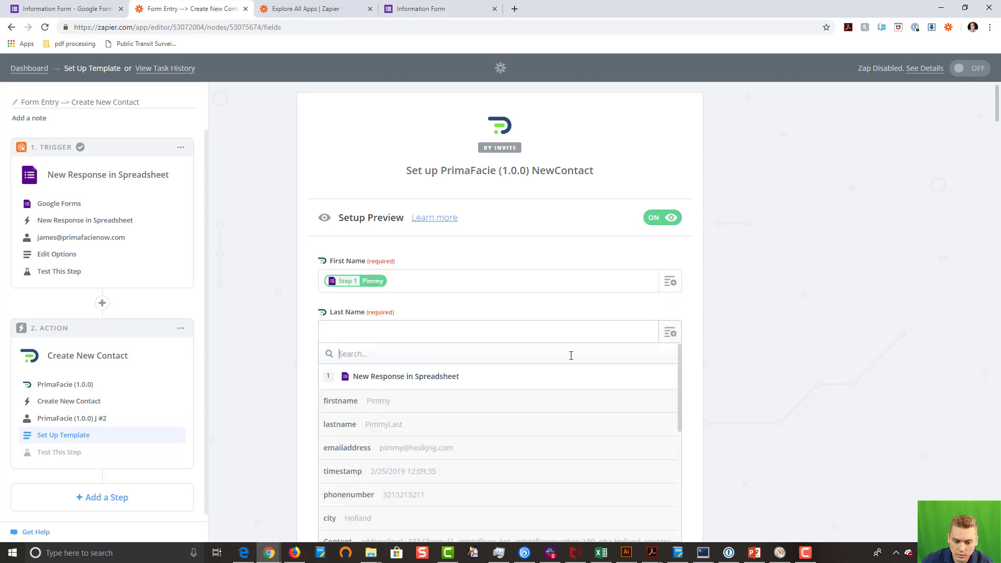
click(422, 432)
scroll(521, 396, down, 2)
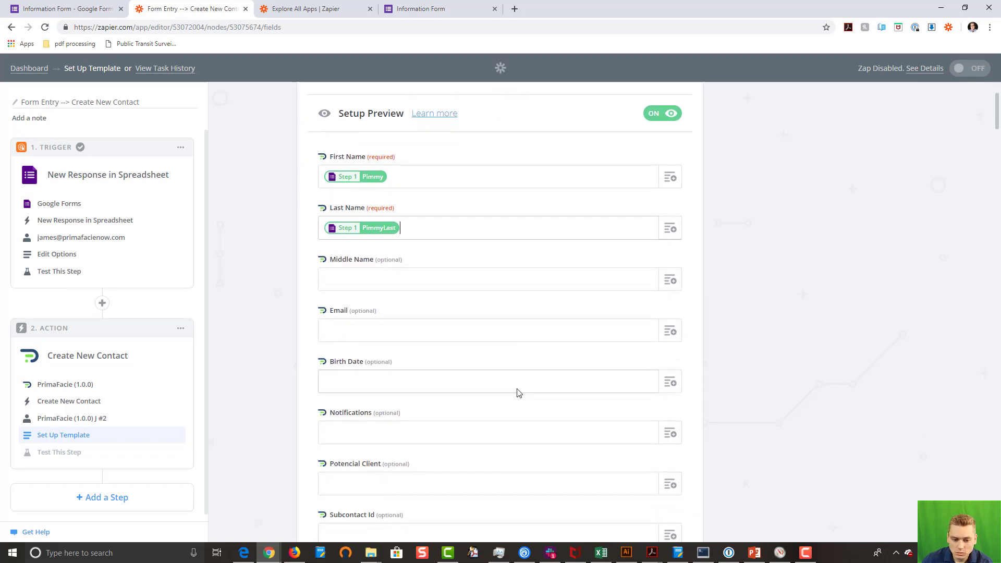
Step: Map middlename into Middle Name and emailaddress into Email, then continue to testing
click(669, 281)
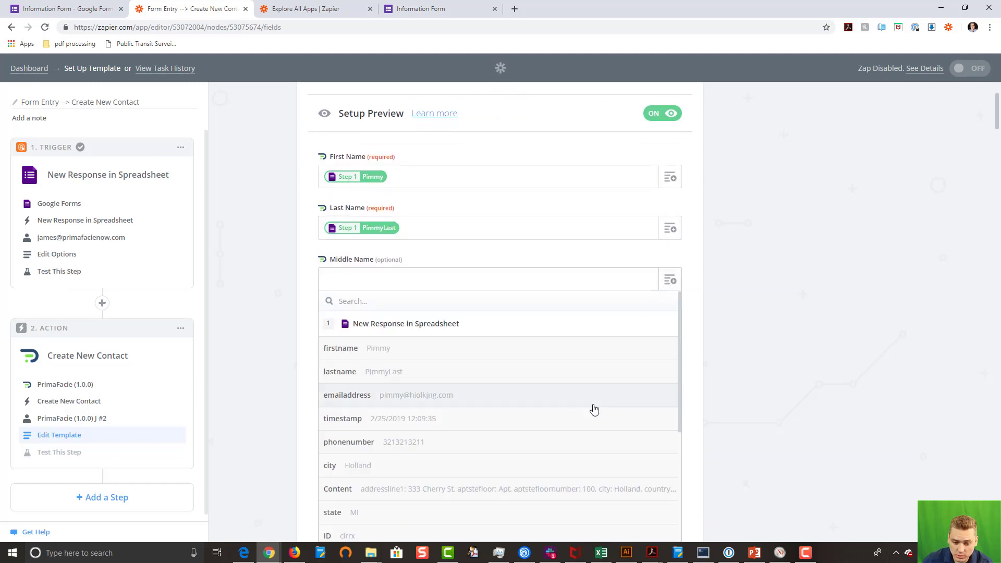
drag(679, 333, 671, 449)
click(476, 443)
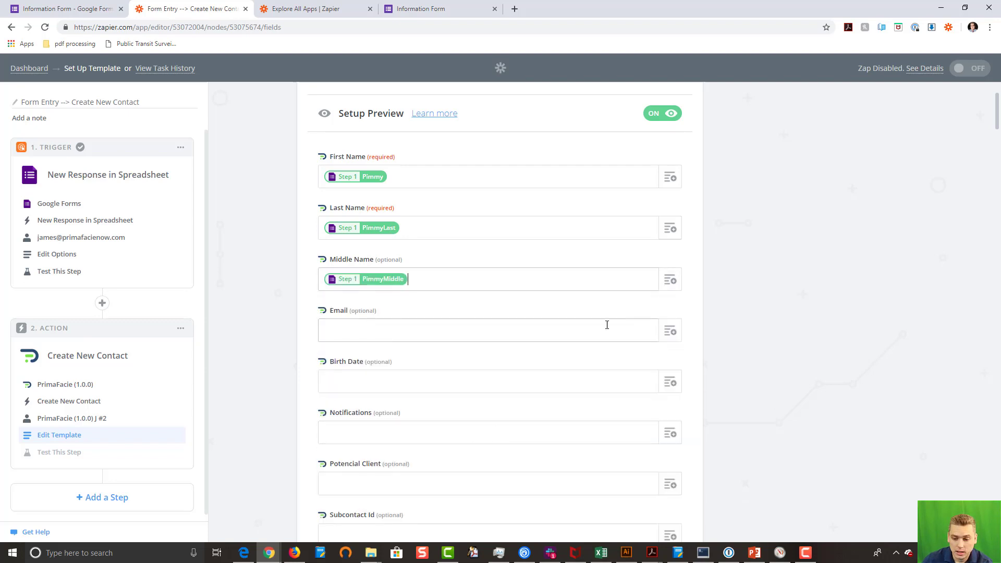
click(670, 330)
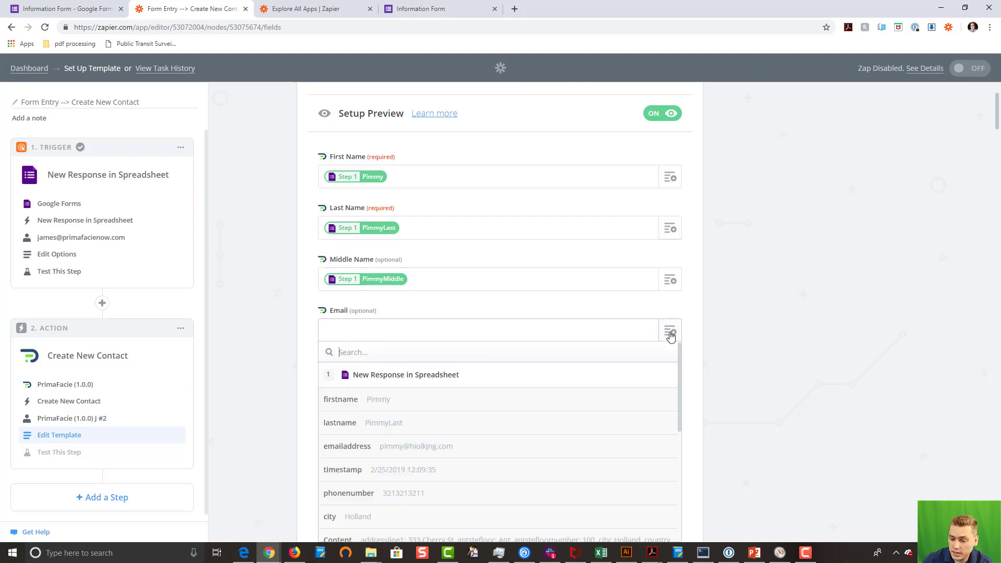
click(445, 448)
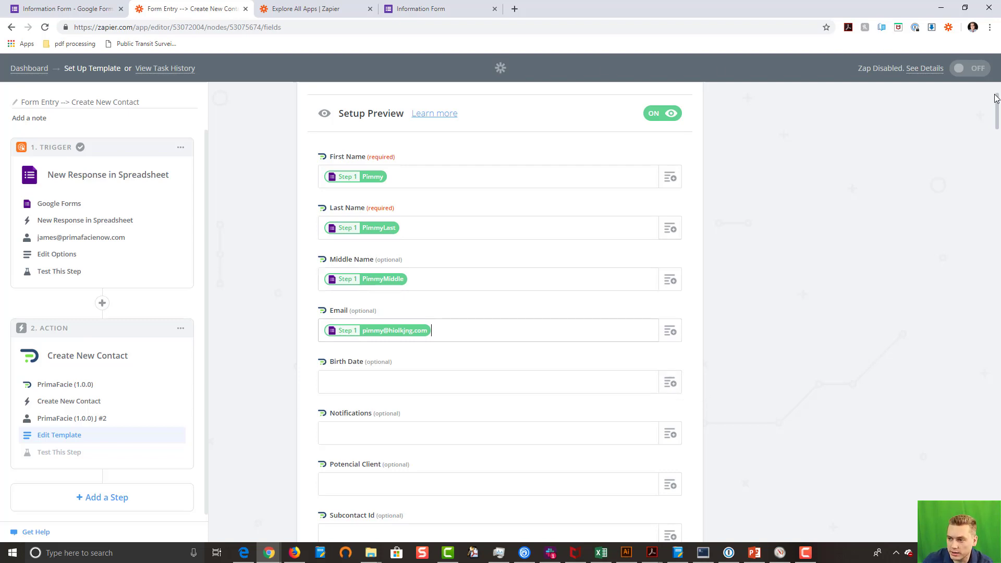
drag(996, 104, 992, 542)
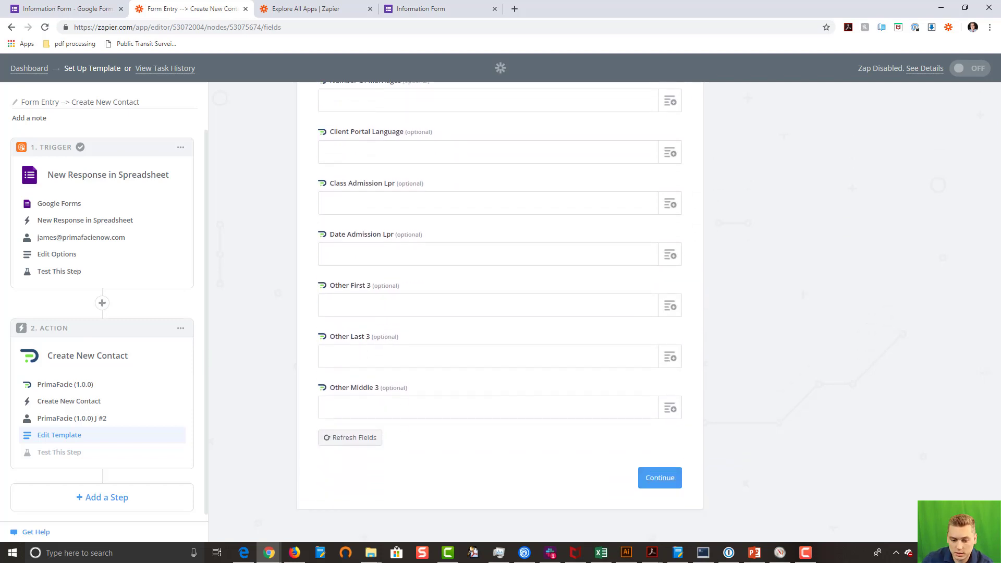
click(654, 479)
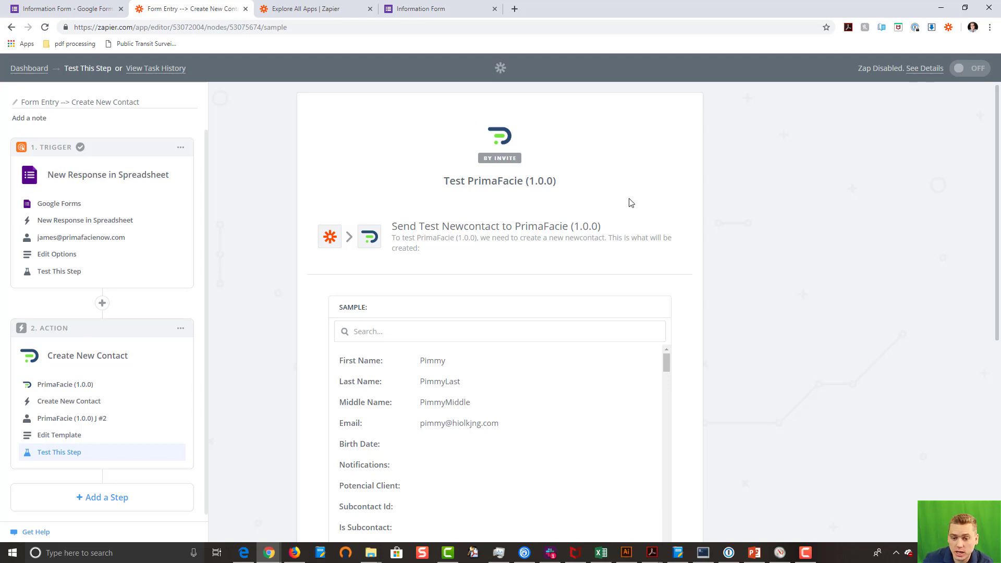
Step: Send the test contact to PrimaFacie (1.0.0), then switch over to the PrimaFacie window
scroll(627, 203, down, 7)
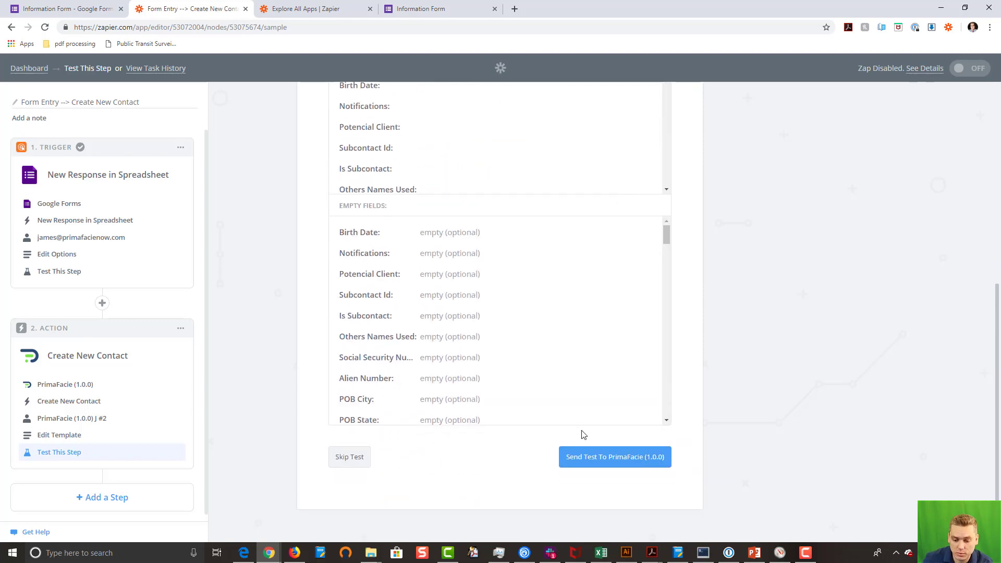
click(595, 459)
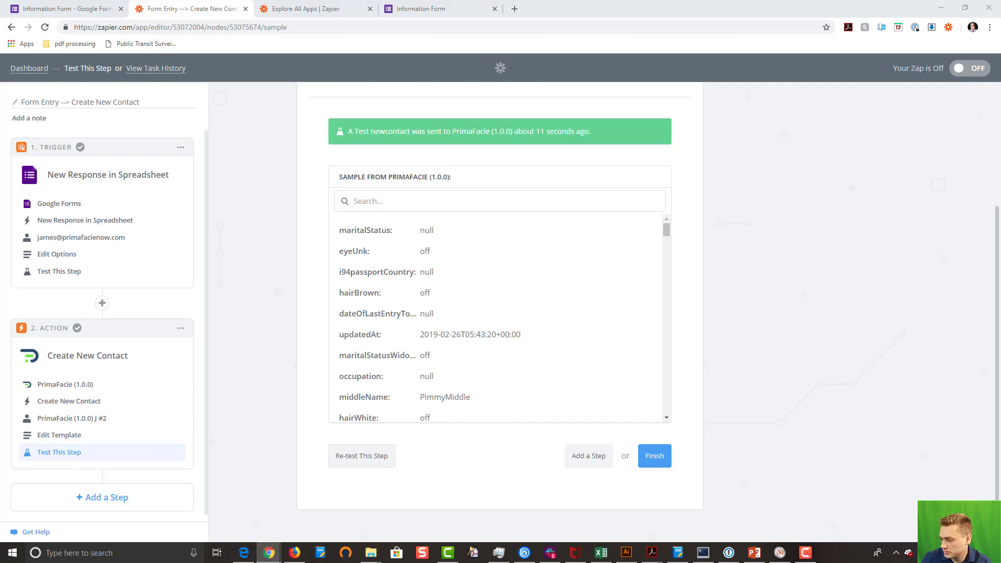
key(super+d)
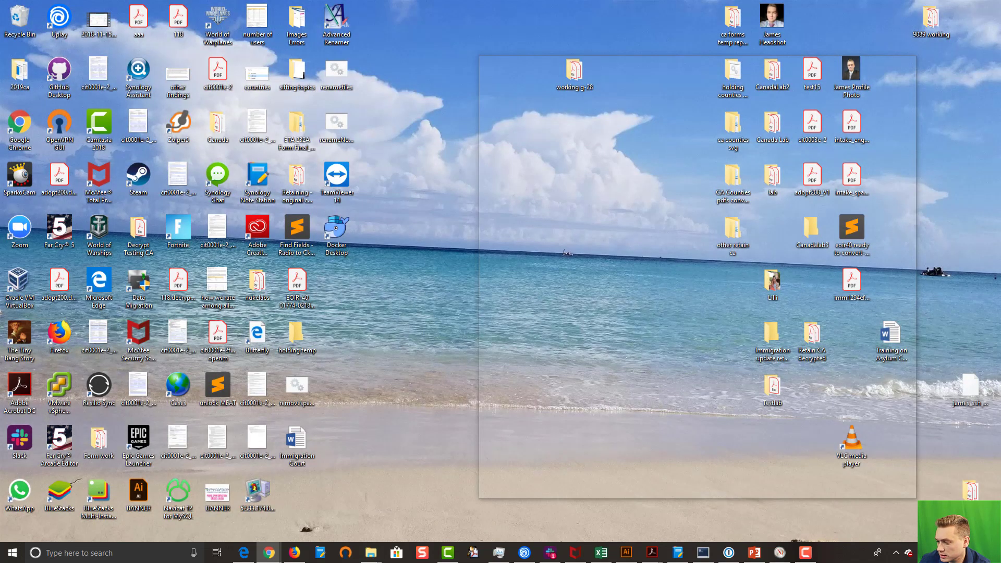
key(super+d)
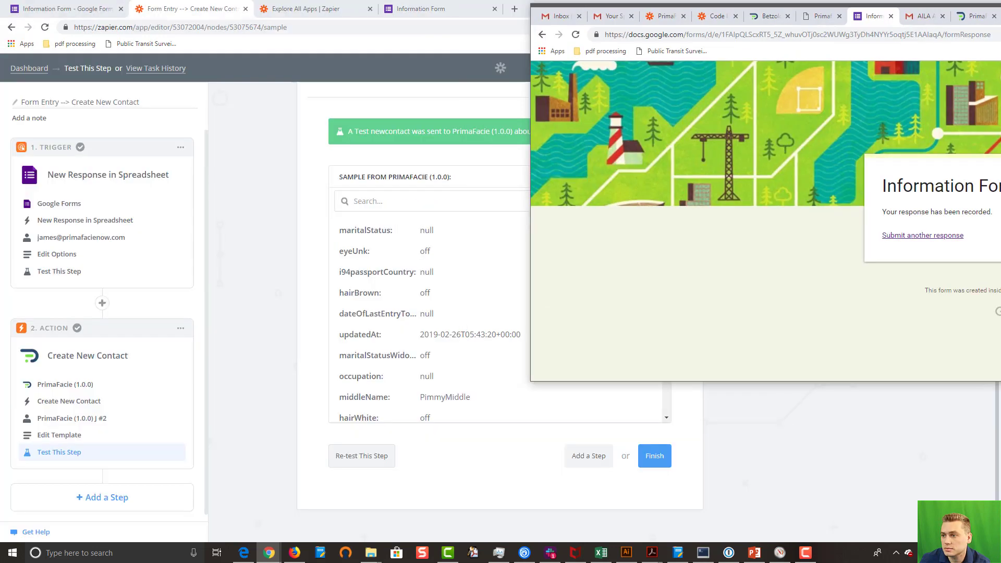
click(941, 7)
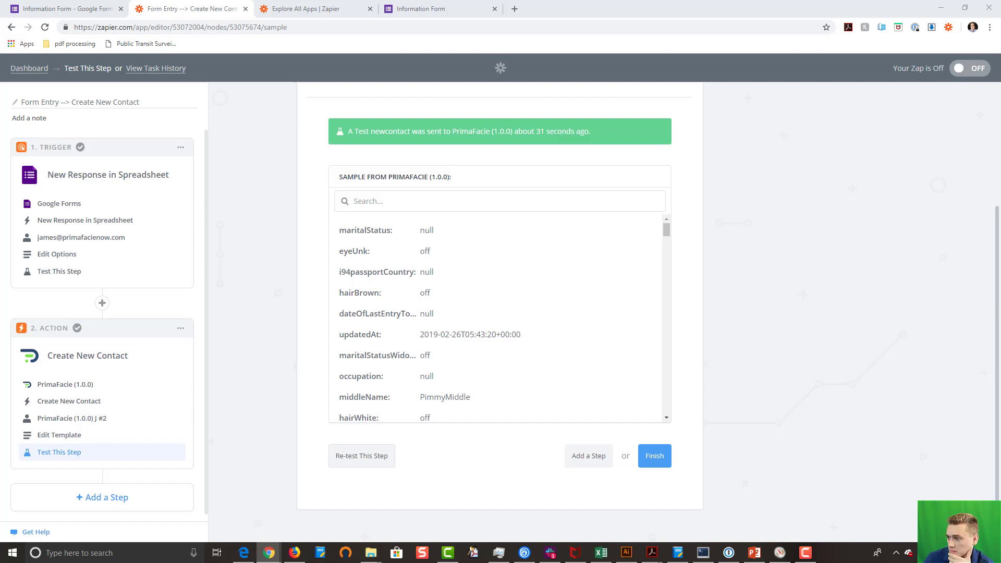
key(alt+Tab)
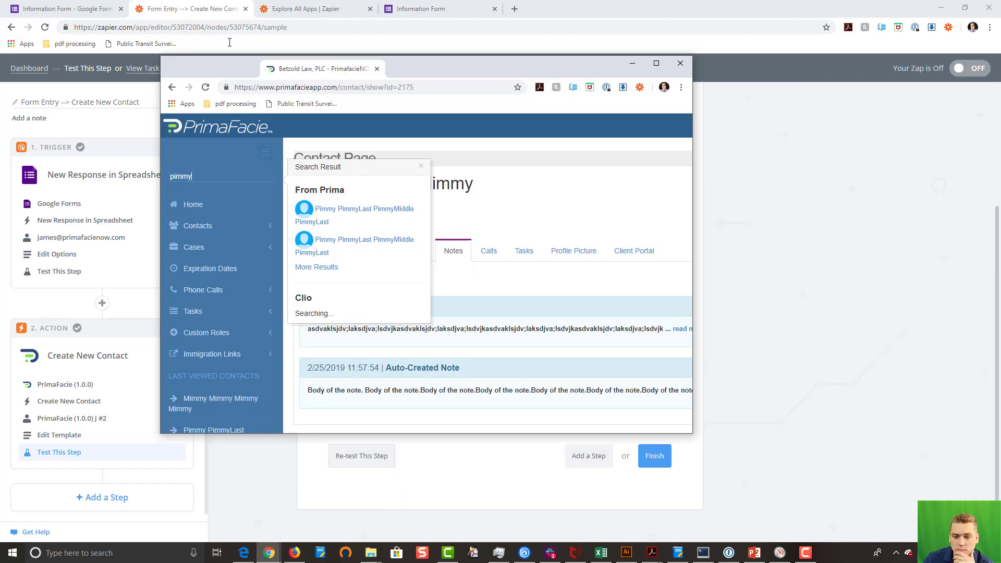
Step: Review the new test contacts in PrimaFacie's search results, then minimize the window
drag(319, 73, 281, 89)
double_click(284, 89)
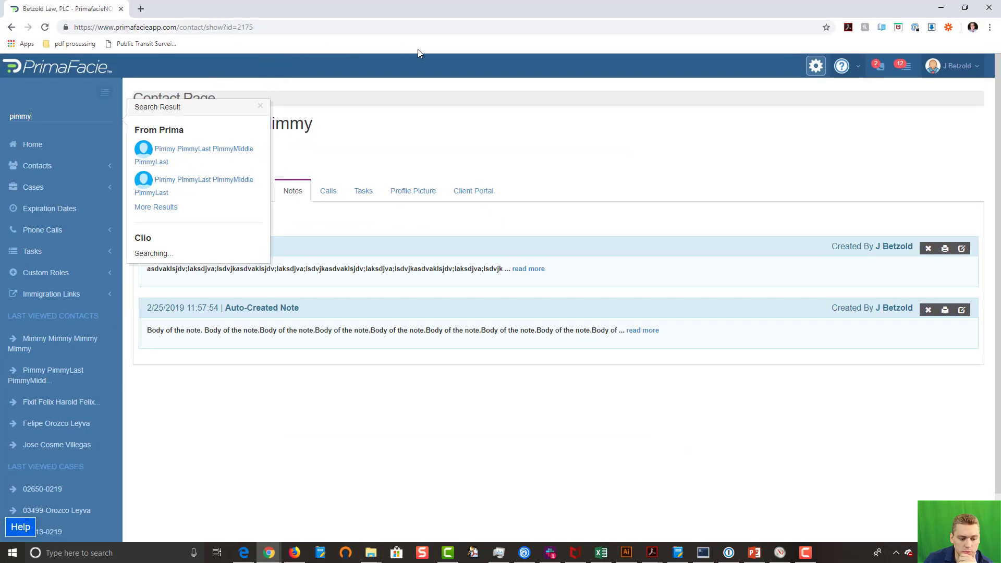
drag(458, 12, 369, 87)
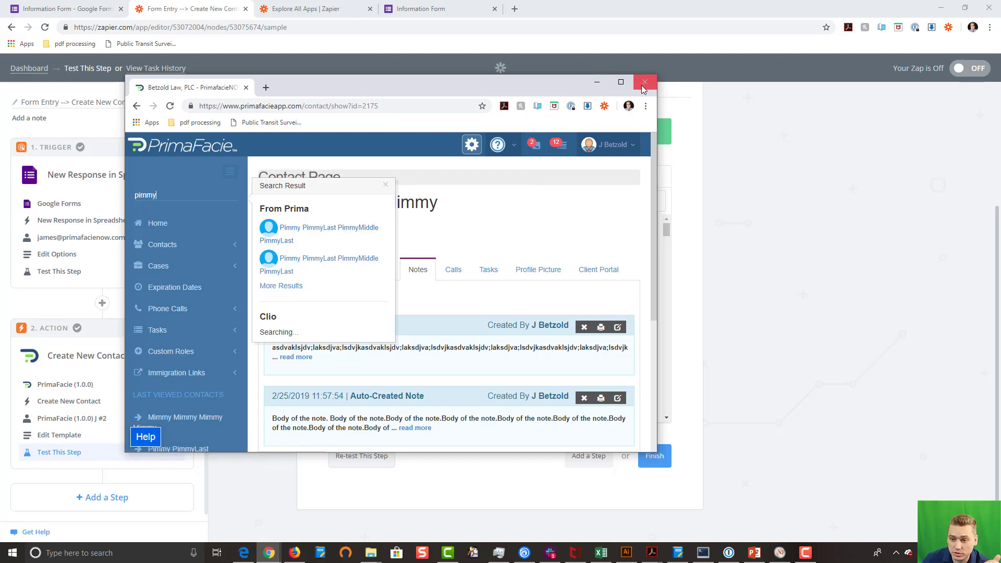
click(596, 82)
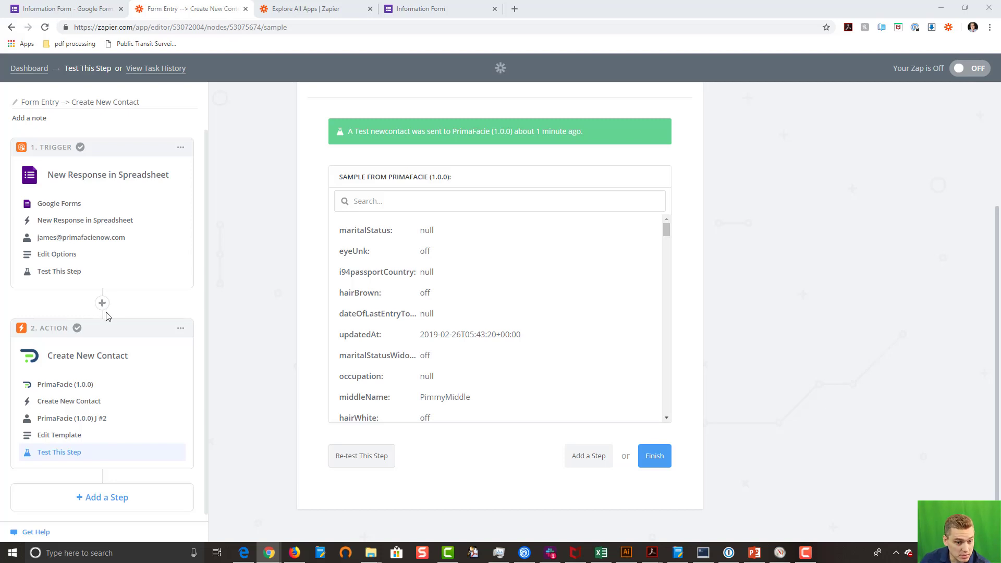
Step: Add a new action step to the zap using the PrimaFacie (1.0.0) app
click(94, 496)
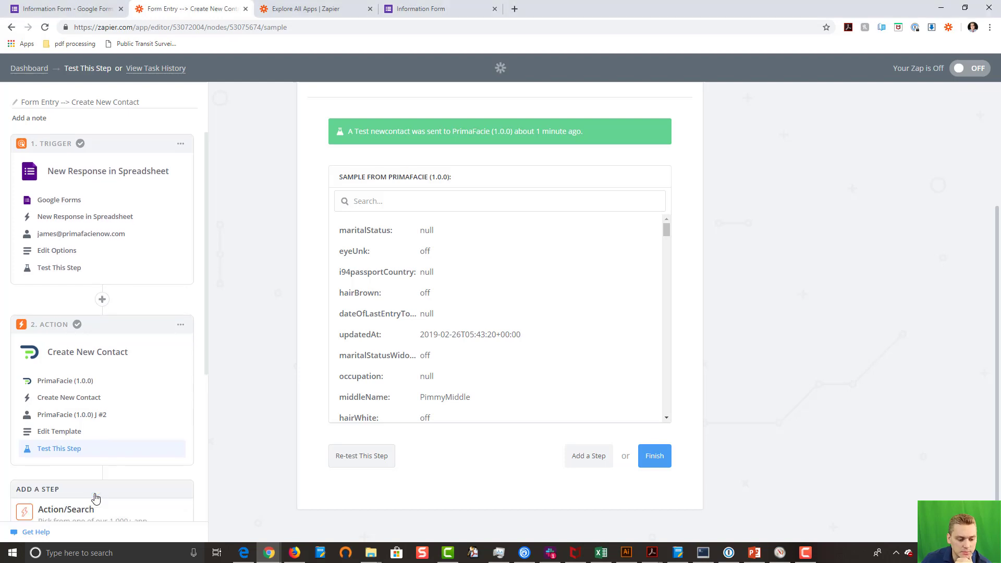
scroll(159, 454, down, 5)
click(86, 287)
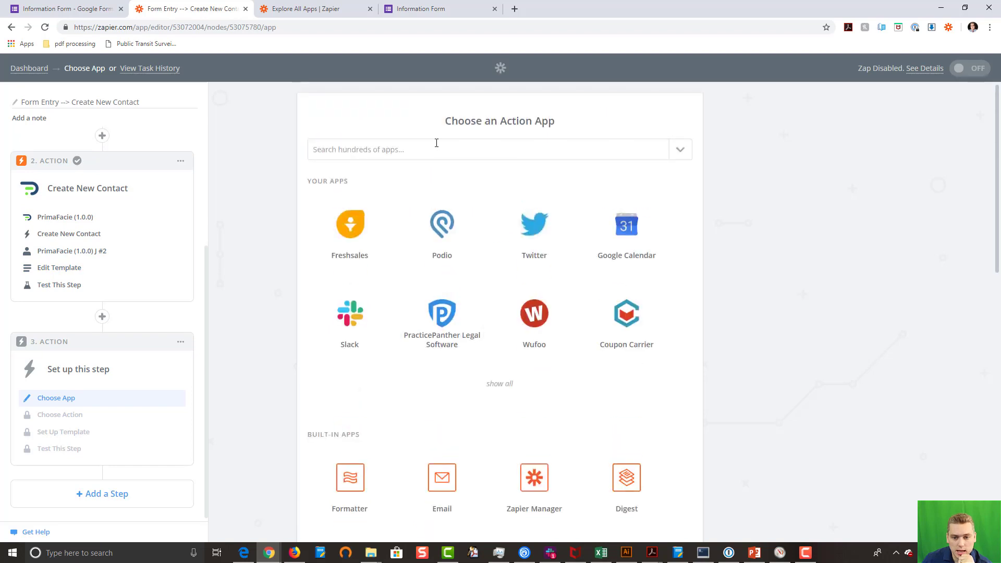
click(431, 152)
text(prim)
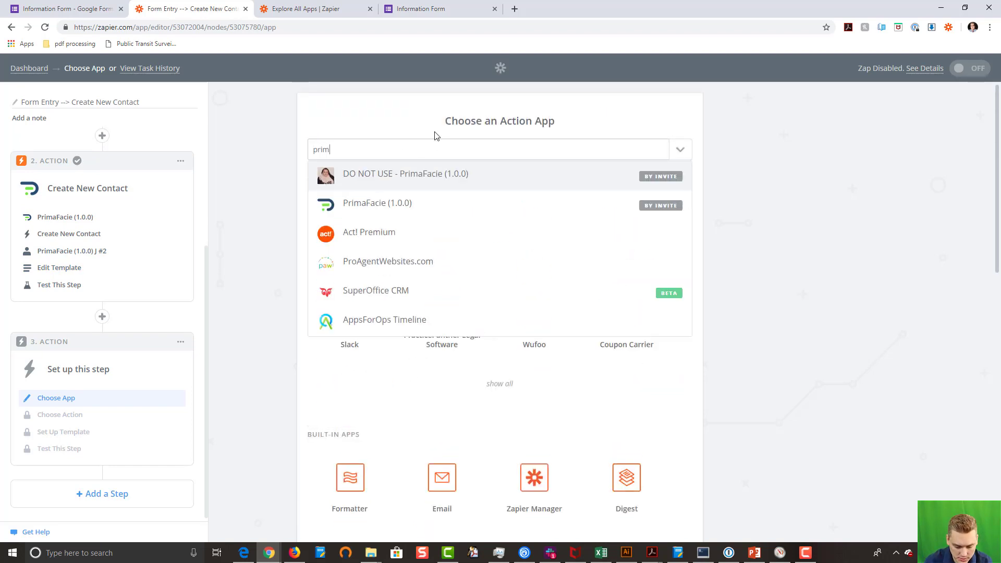
text(a)
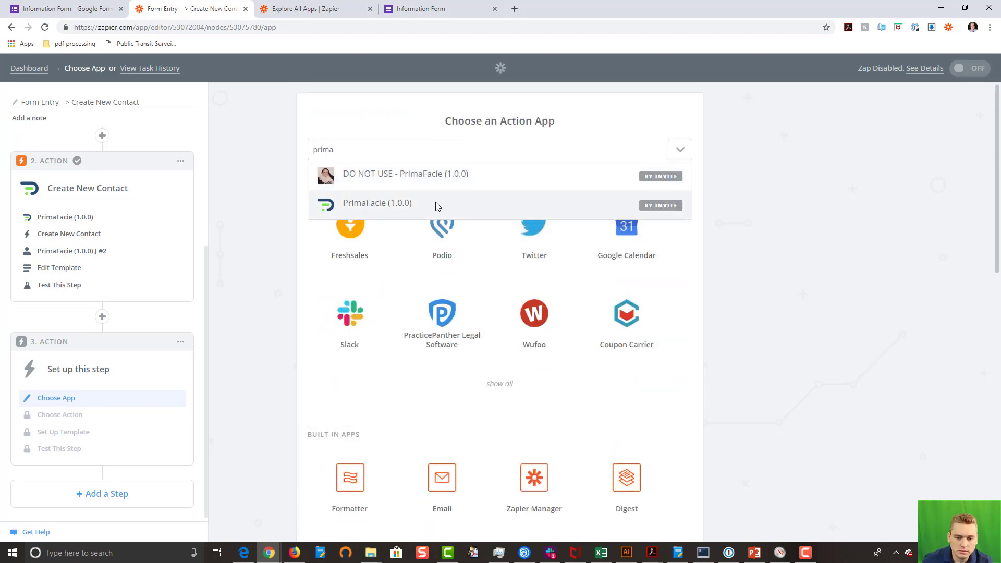
click(434, 205)
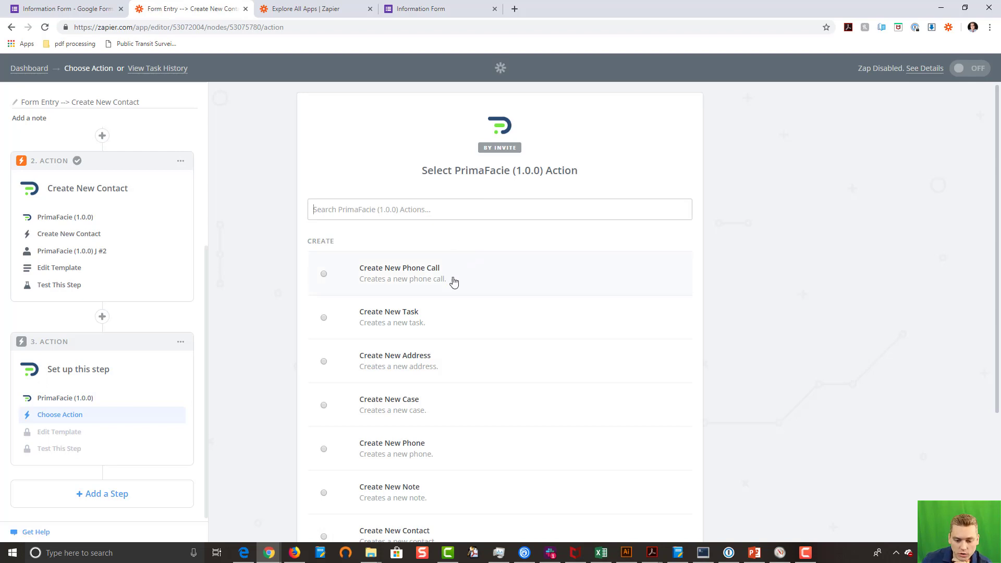
Step: Choose Create New Phone as the action and keep the connected PrimaFacie account
scroll(490, 334, down, 1)
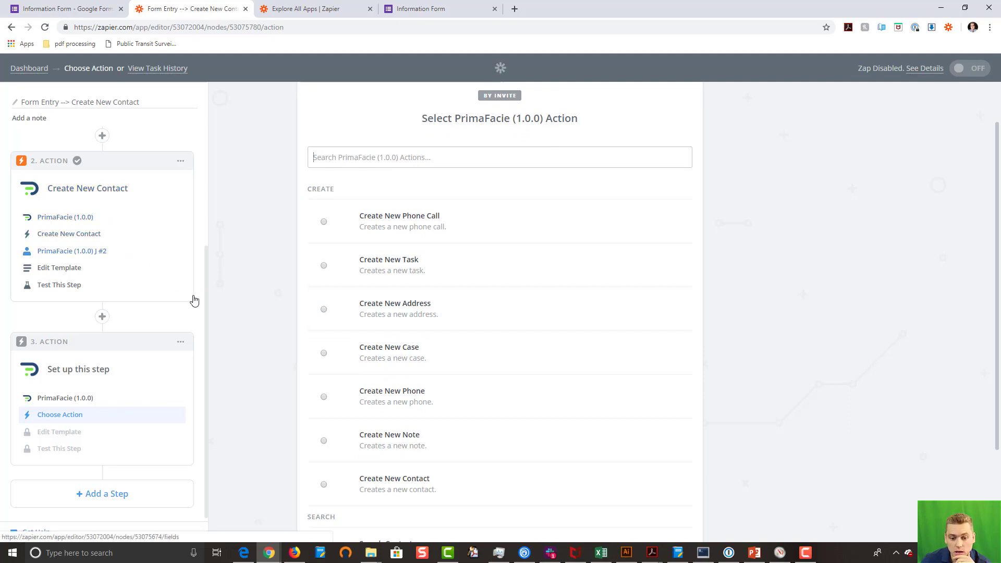
click(380, 397)
click(655, 477)
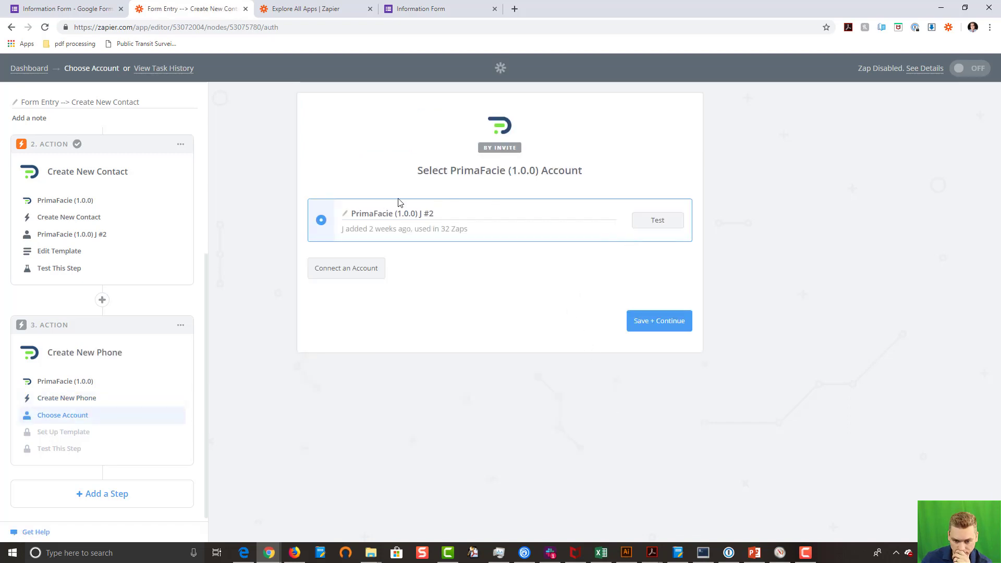
click(646, 323)
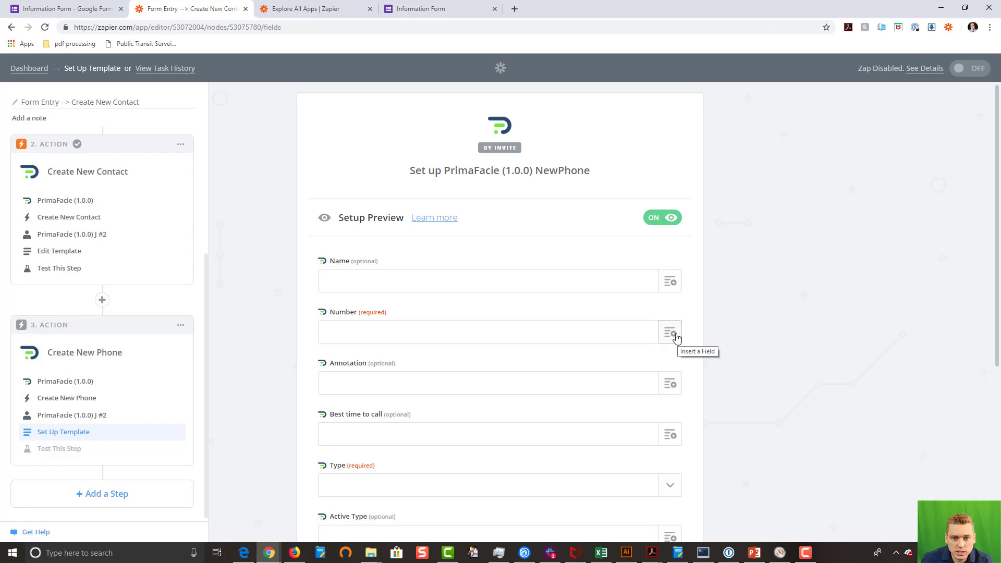
click(88, 13)
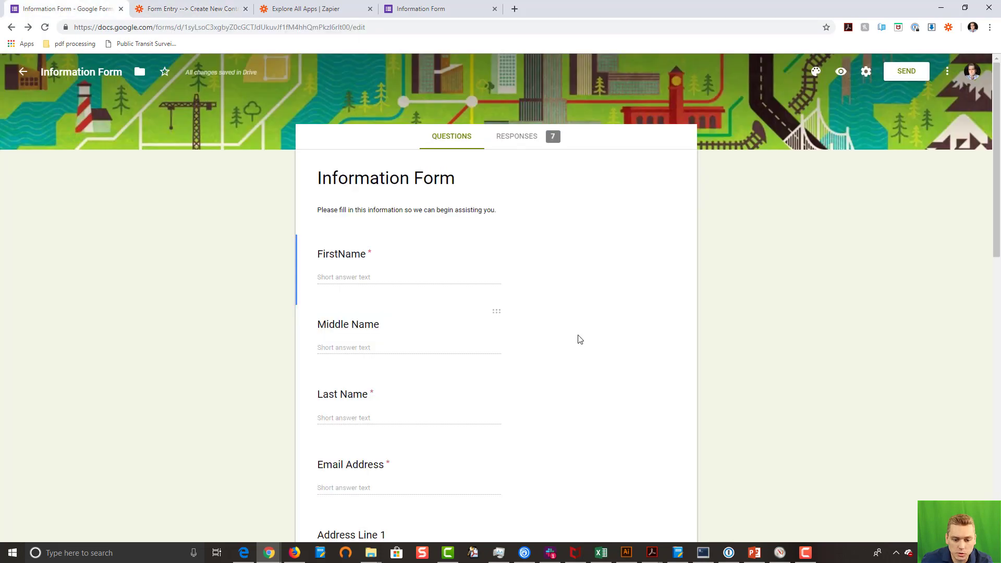
scroll(523, 312, down, 15)
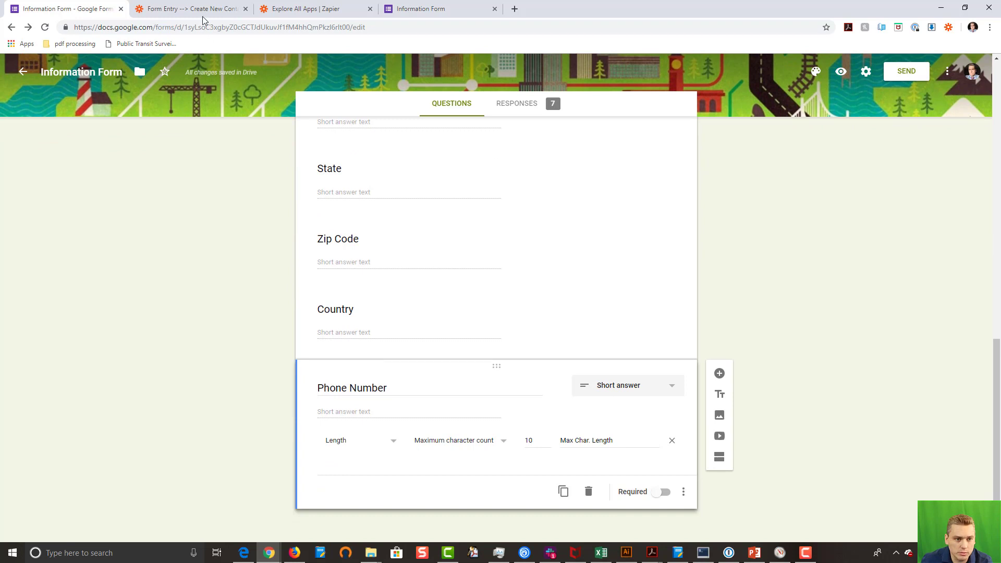
click(188, 10)
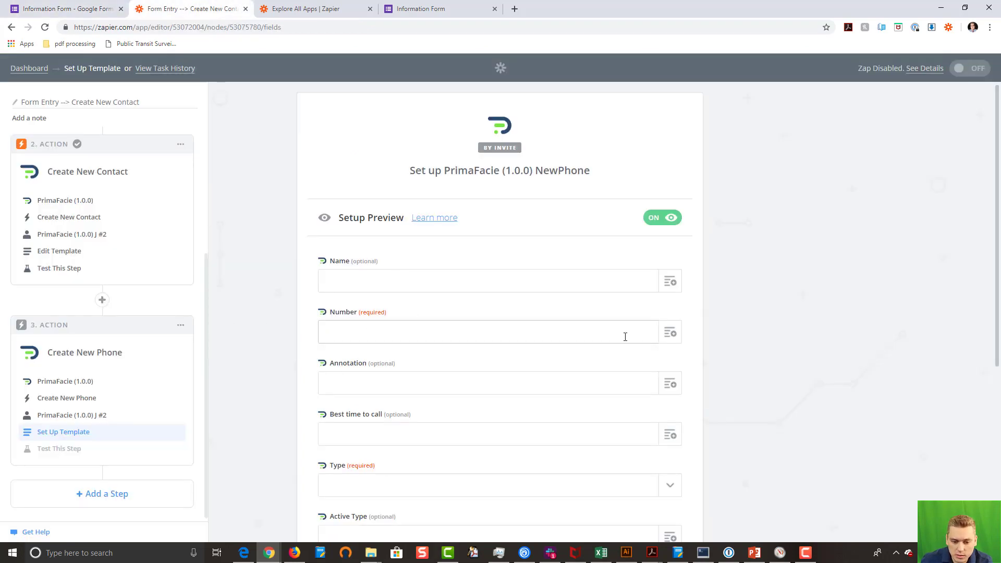
Step: Map the phone Number field to the form's phonenumber answer
click(671, 335)
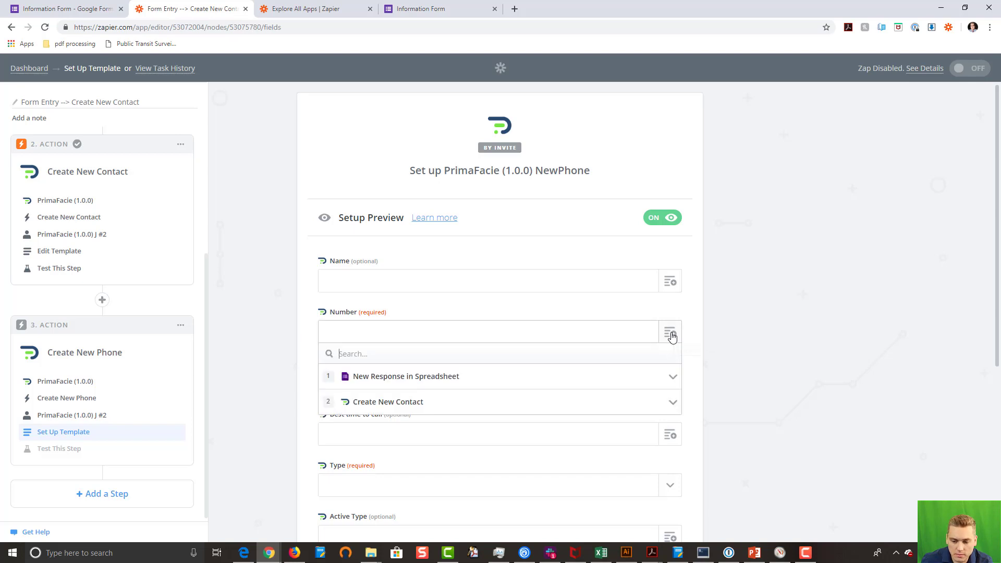
click(423, 383)
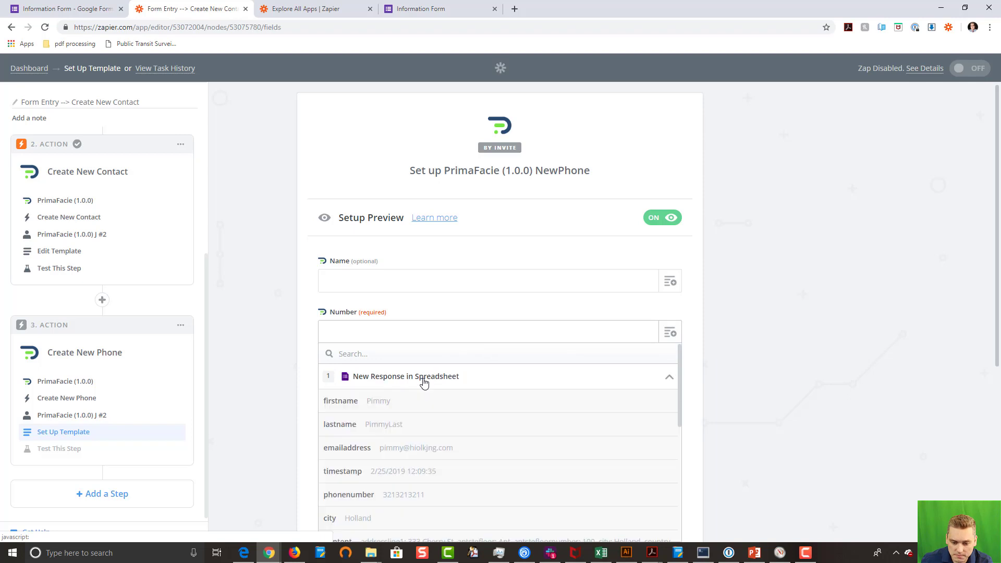
click(429, 497)
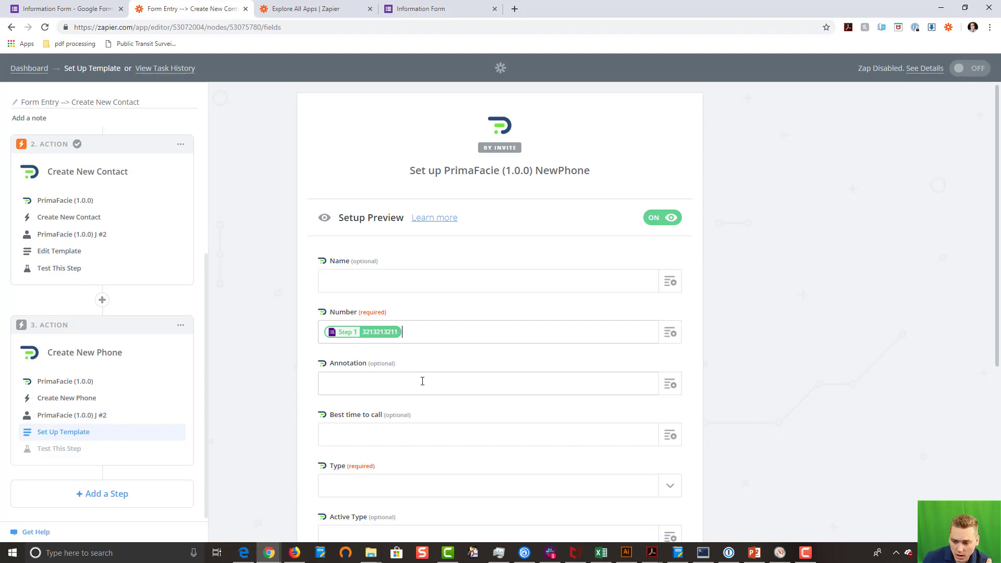
scroll(422, 381, down, 1)
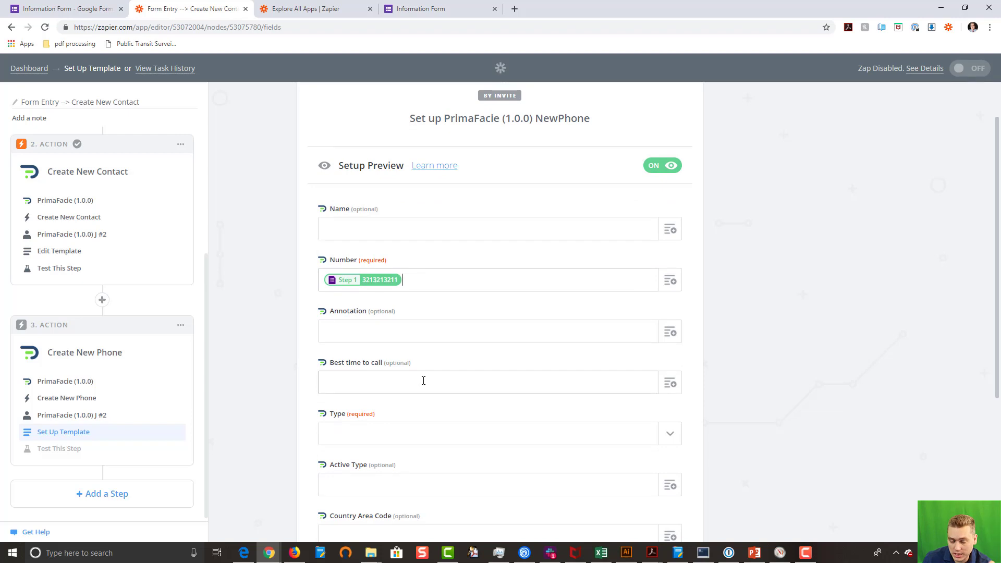
scroll(423, 381, down, 2)
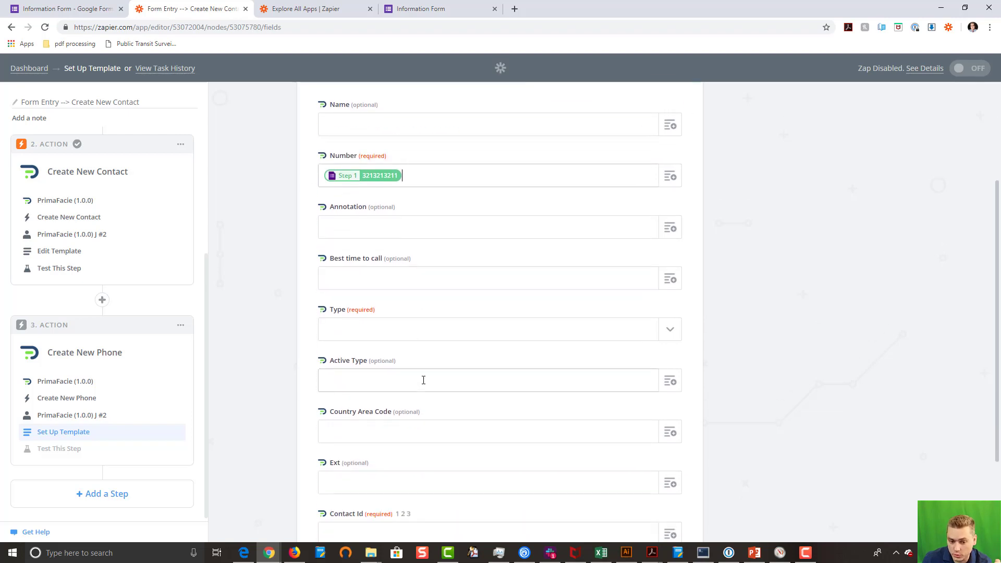
Step: Set the phone Type to mobile
click(417, 334)
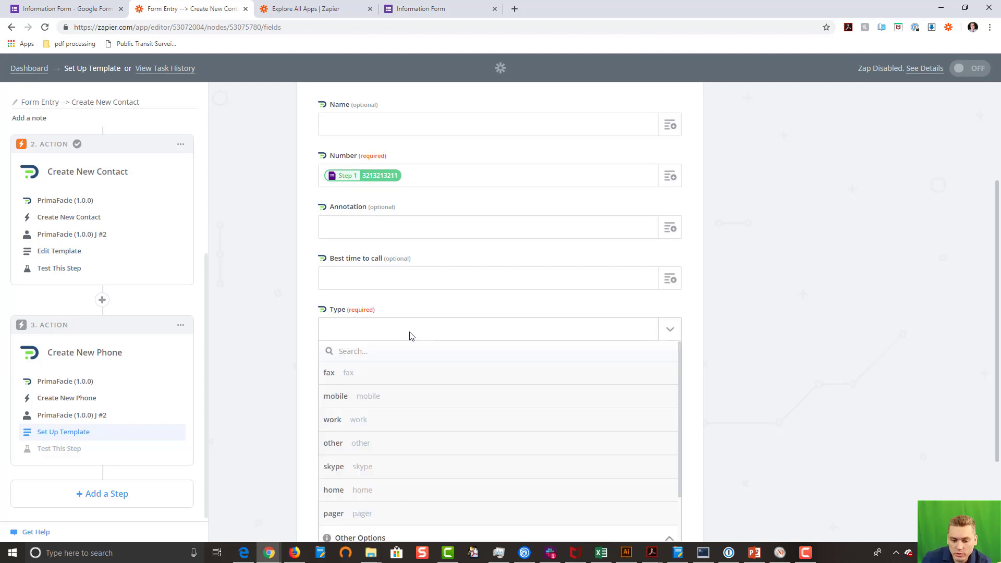
click(380, 399)
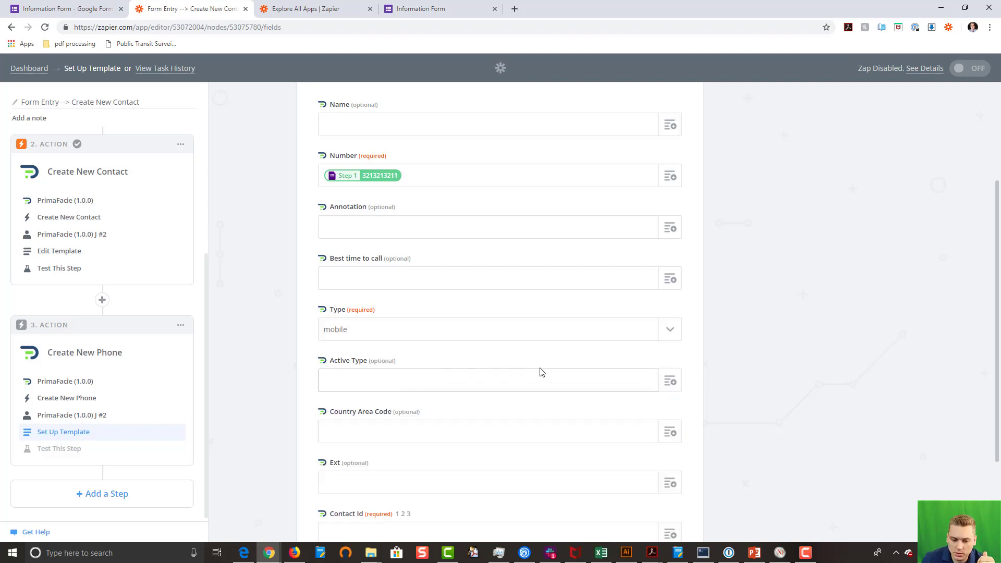
scroll(581, 377, down, 3)
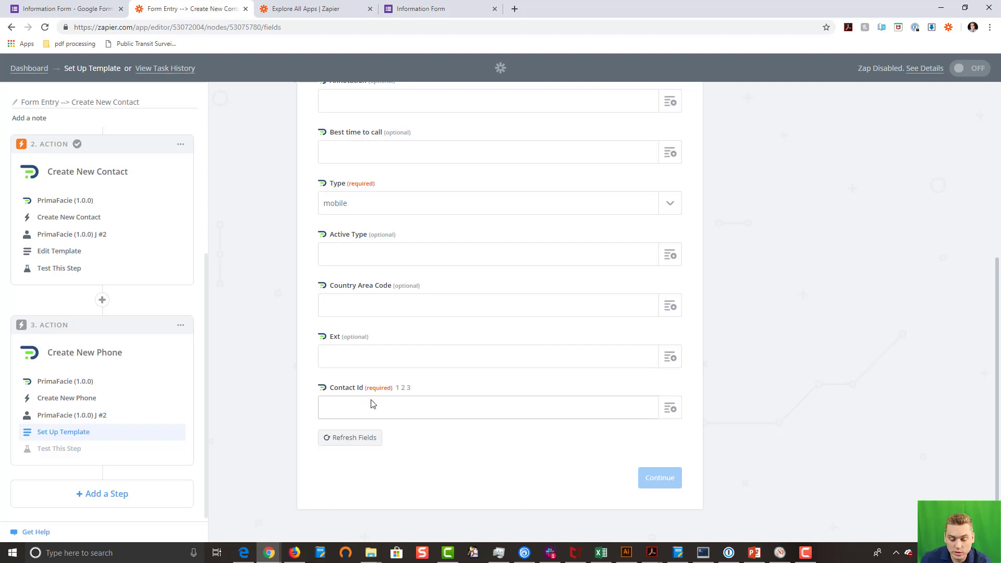
Step: Map Contact Id to the contact id from Step 2, Create New Contact
click(671, 409)
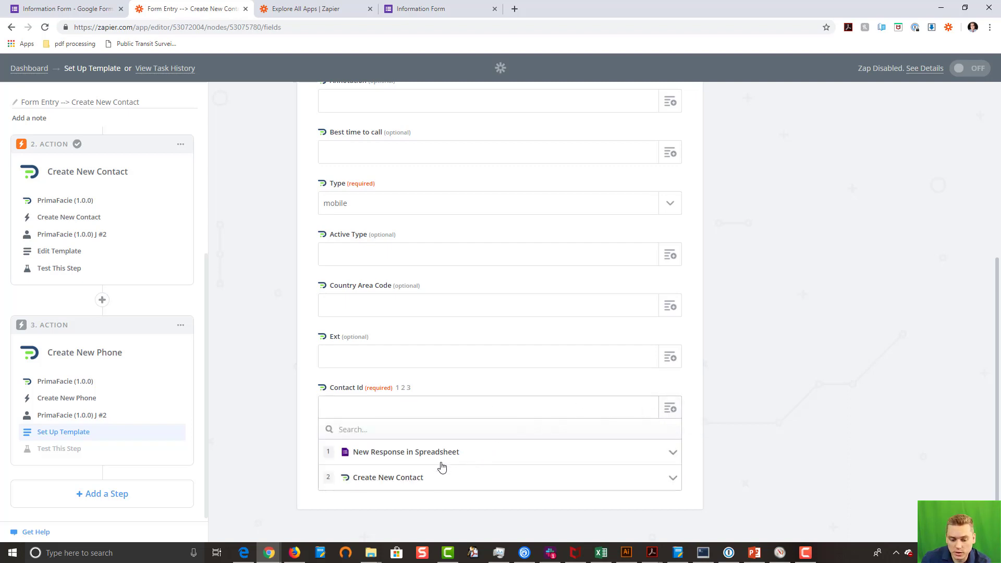
click(412, 481)
scroll(451, 478, down, 5)
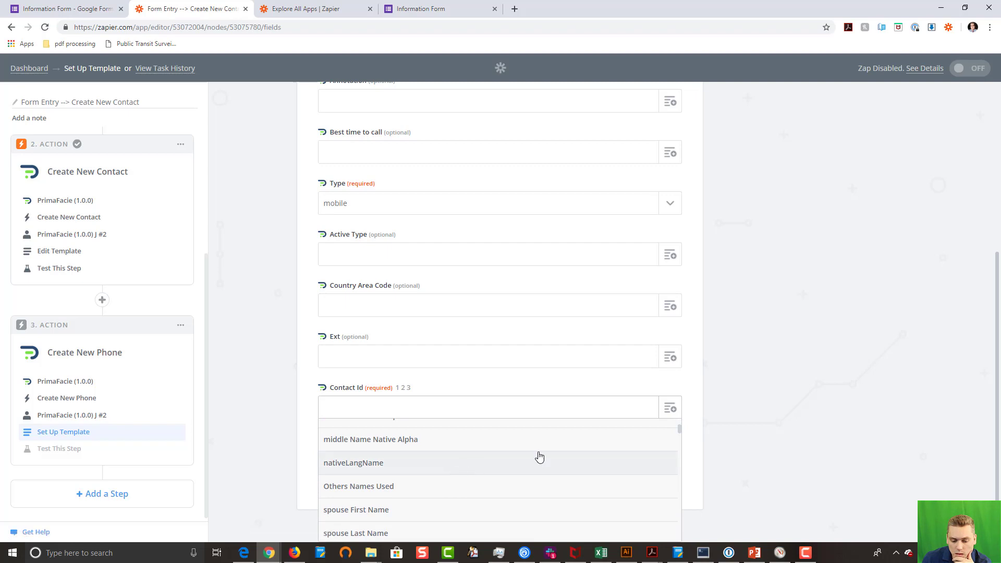
scroll(837, 424, down, 4)
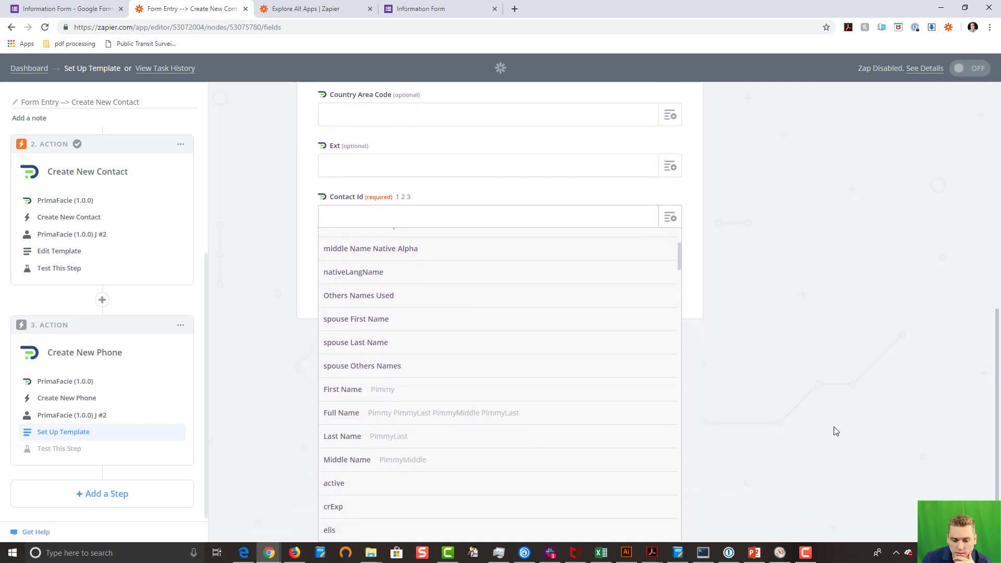
scroll(476, 357, down, 5)
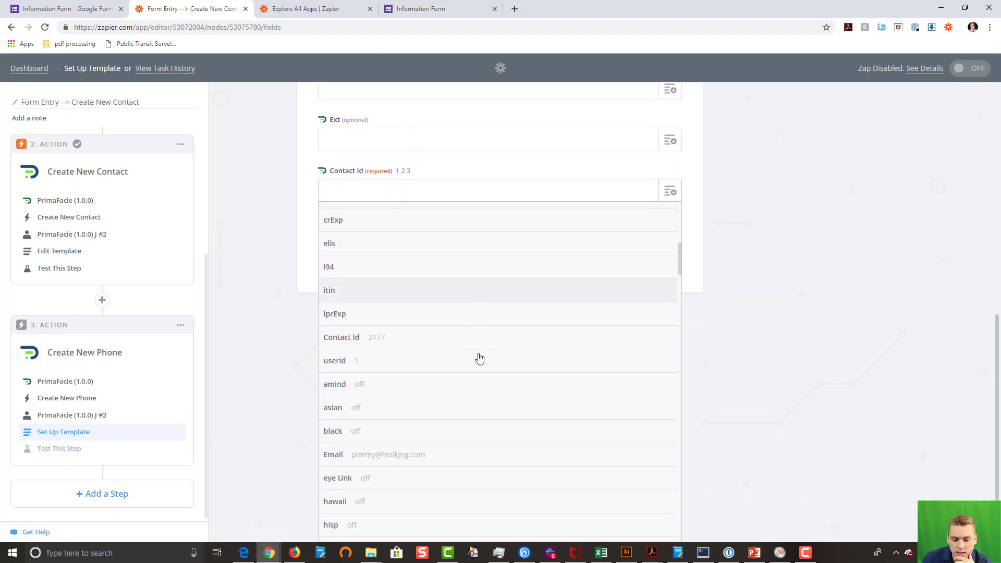
click(346, 339)
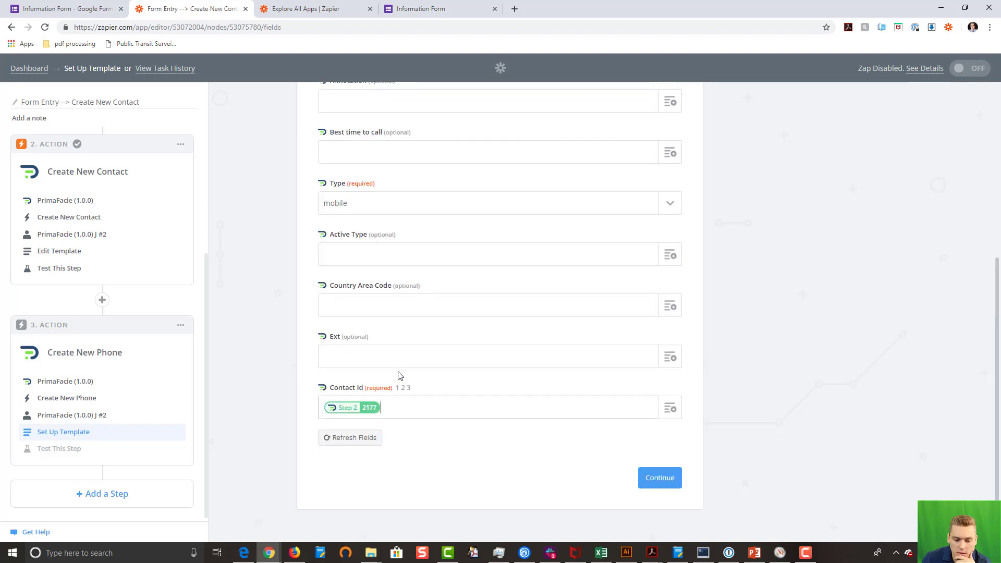
Step: Test the phone step, sending a mobile phone for contact 2177, then add a fourth step
click(660, 478)
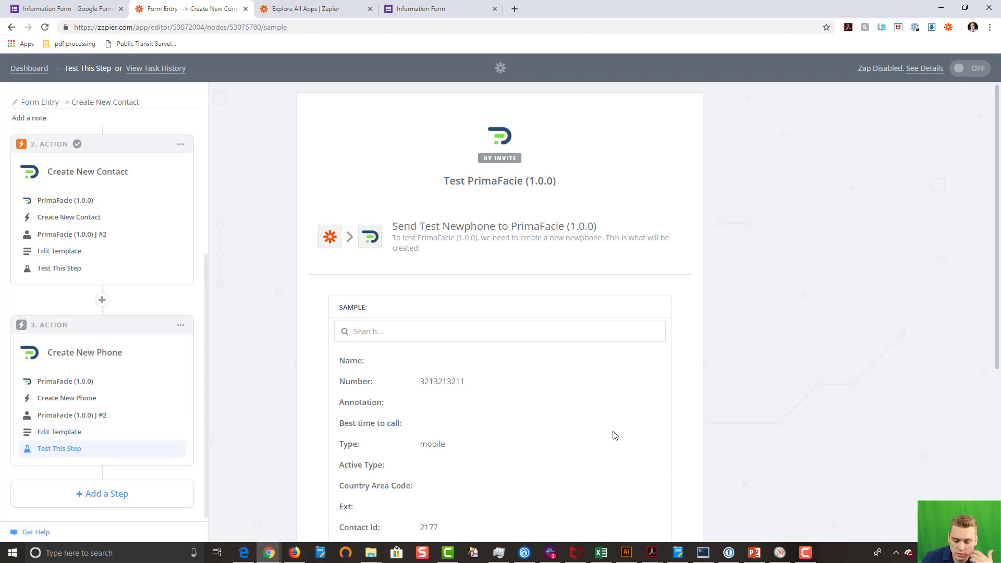
scroll(615, 435, down, 5)
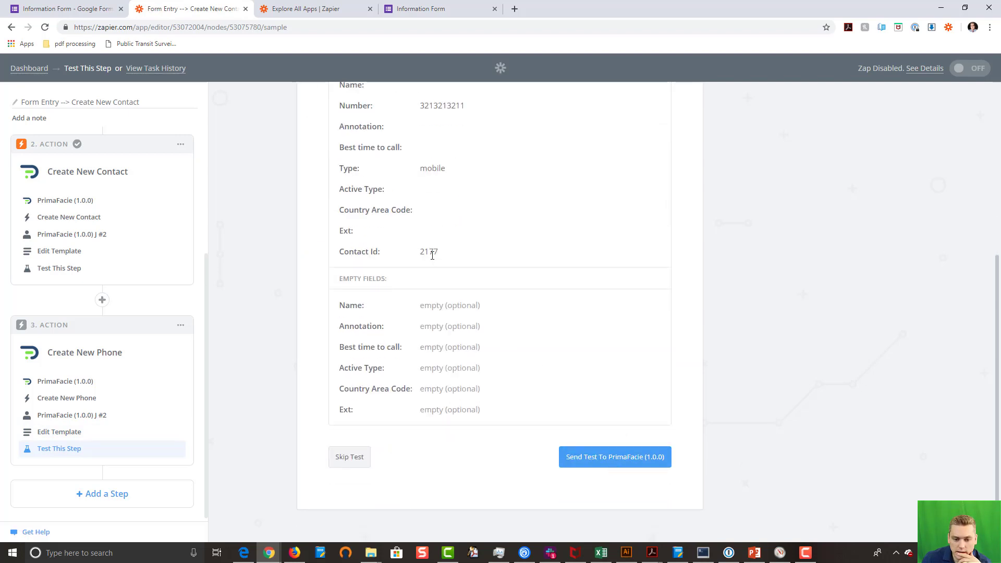
click(598, 462)
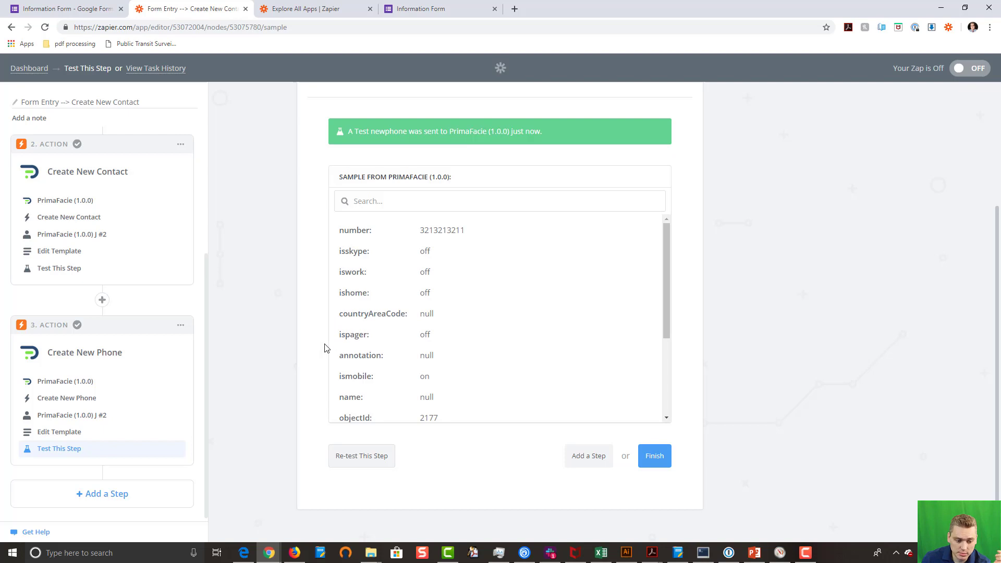
click(118, 494)
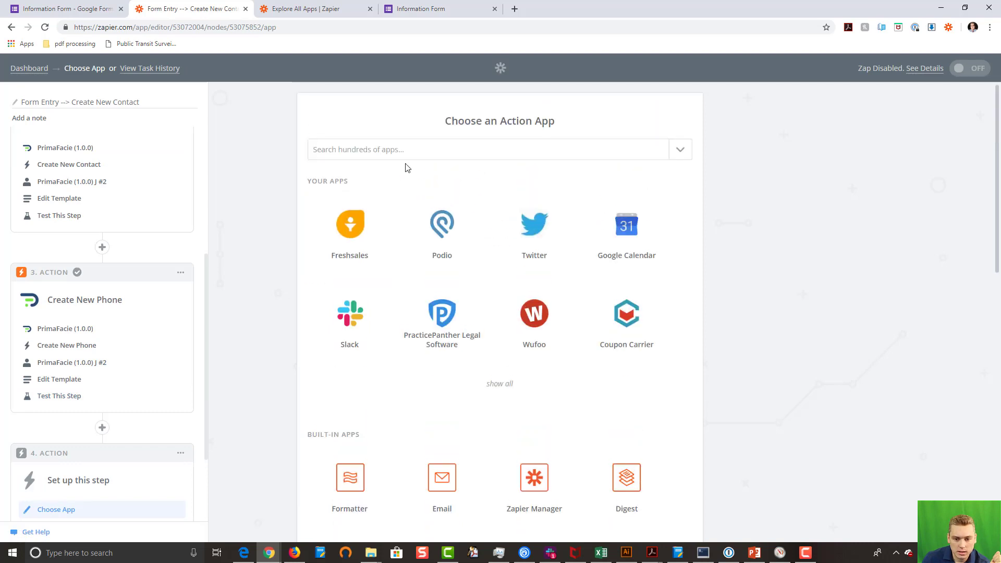
Step: Make step 4 a PrimaFacie (1.0.0) Create New Address action on the connected account
click(402, 144)
text(prima)
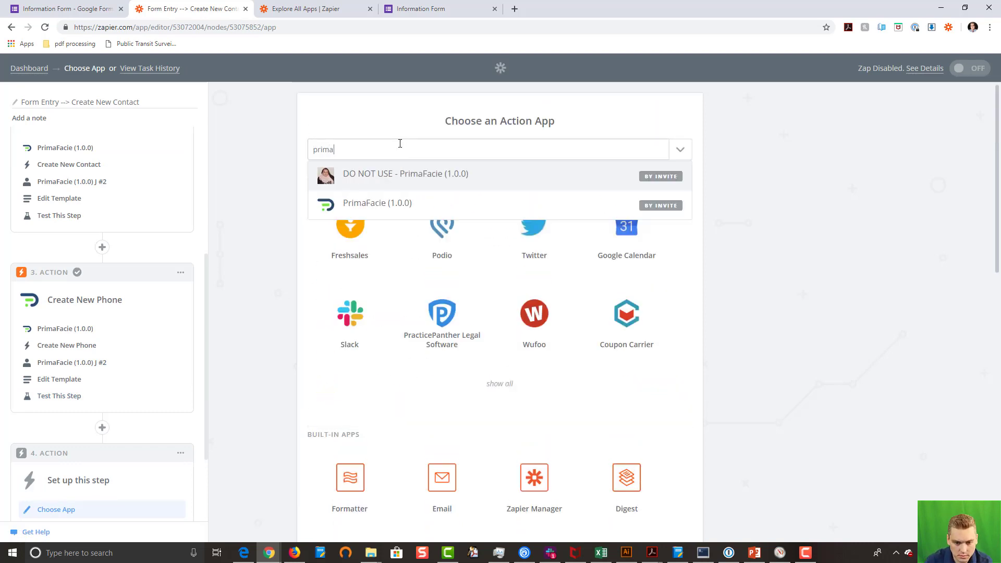
click(403, 207)
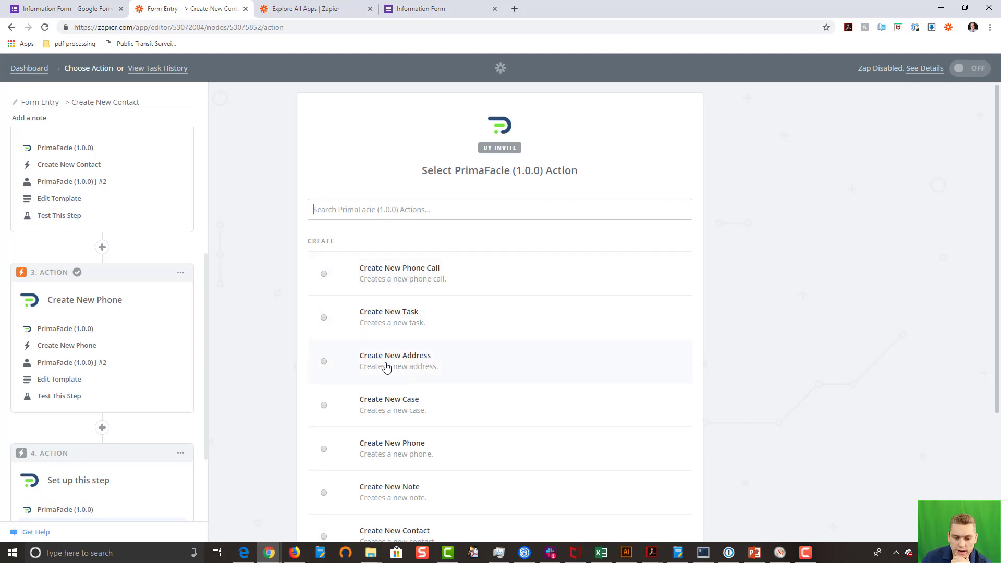
scroll(554, 326, down, 3)
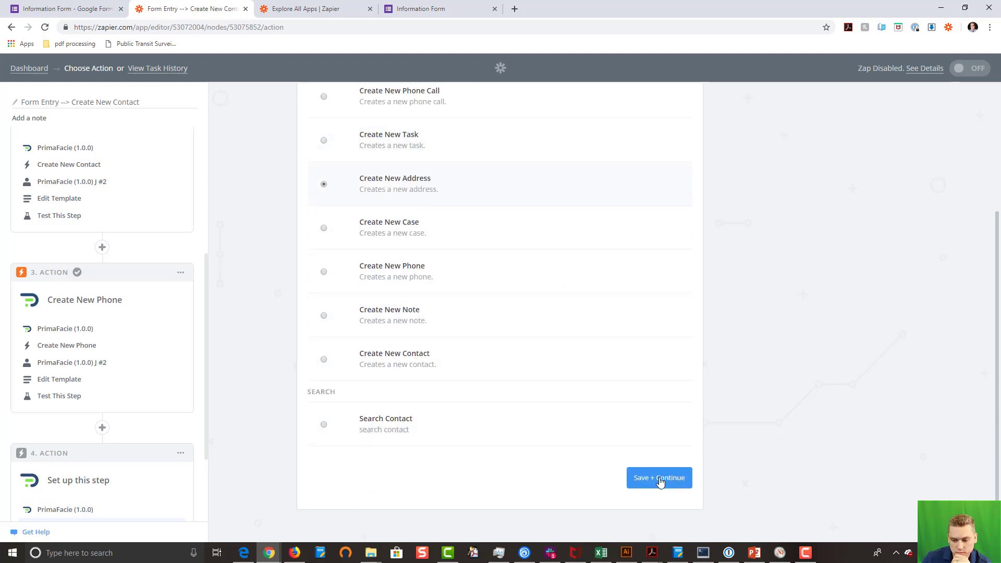
click(660, 478)
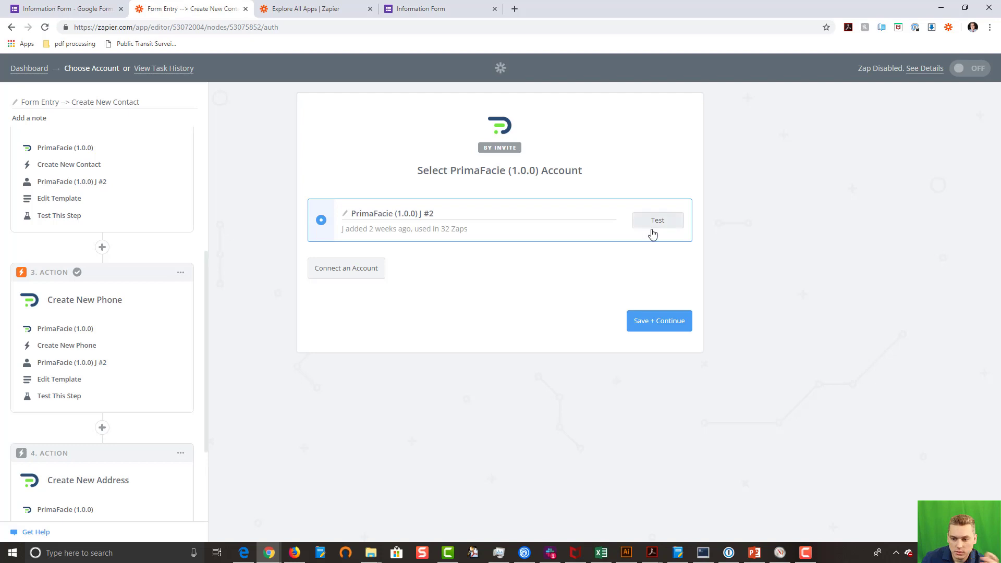
click(663, 327)
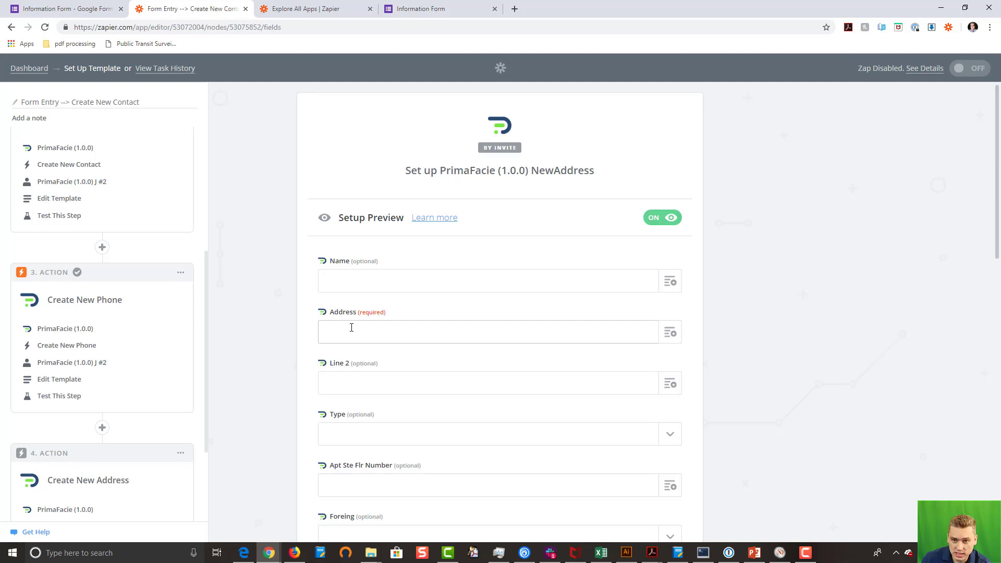
Step: Map the Address field to the form's addressline1 answer
click(670, 333)
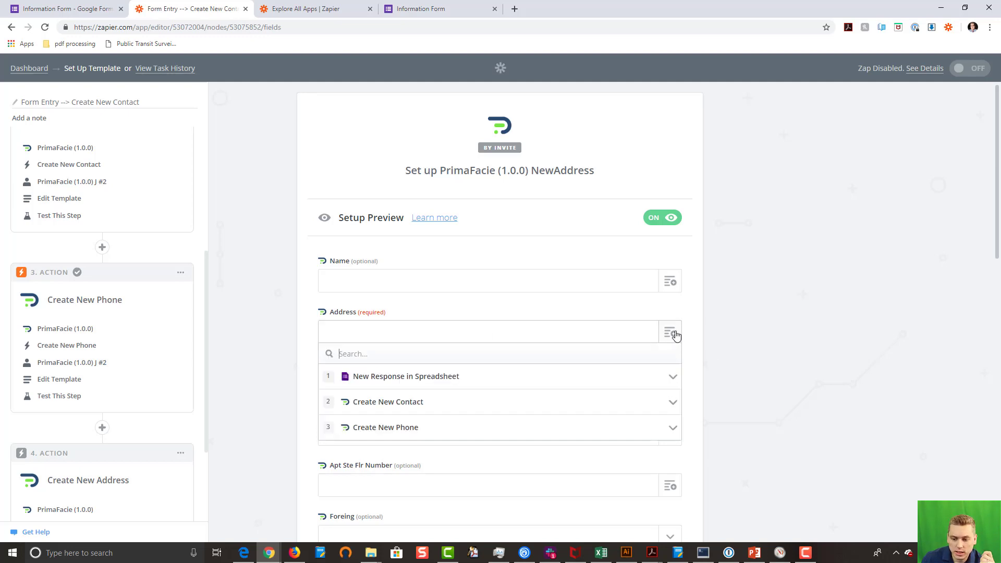
click(417, 381)
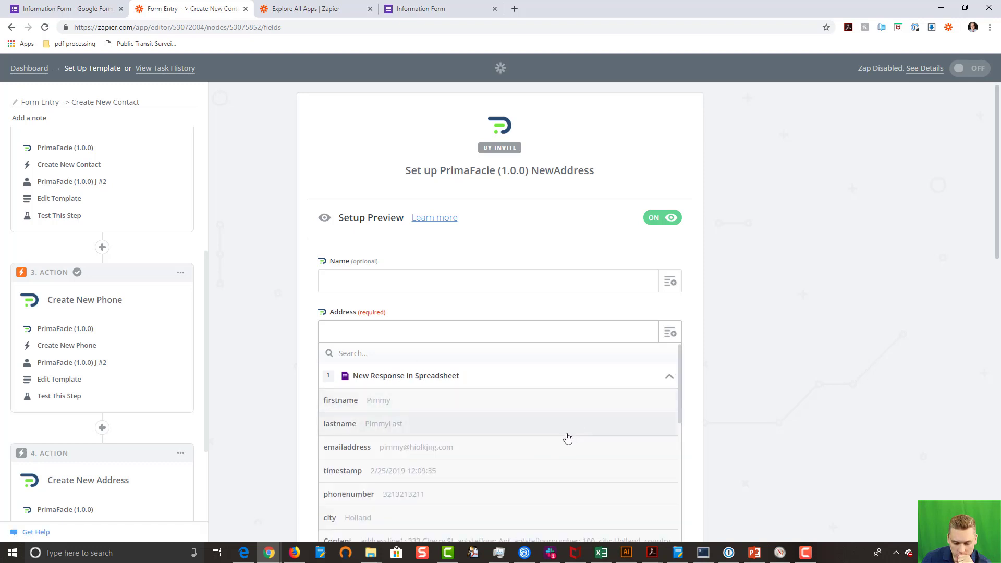
scroll(567, 438, down, 2)
scroll(567, 438, down, 2)
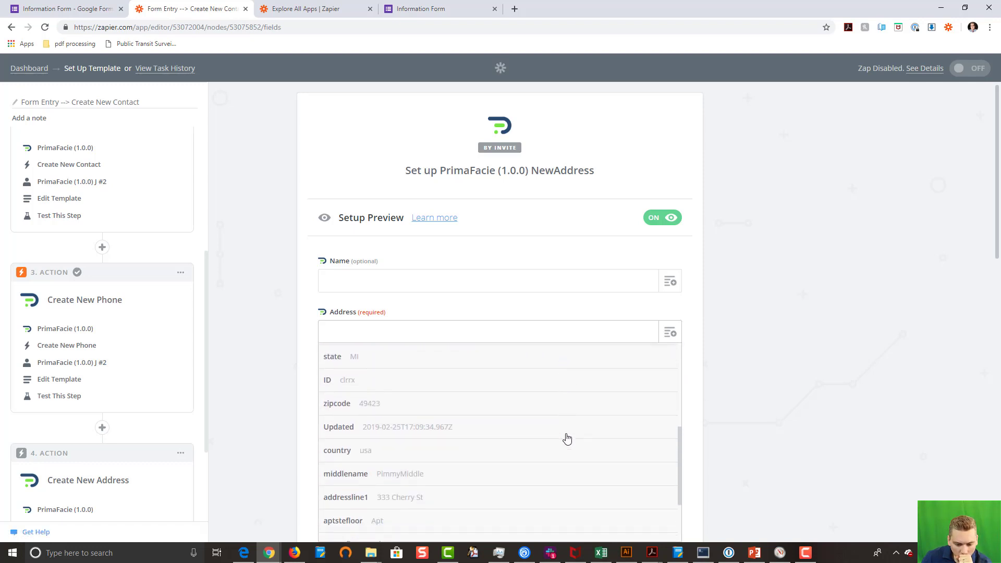
scroll(567, 439, down, 2)
click(460, 450)
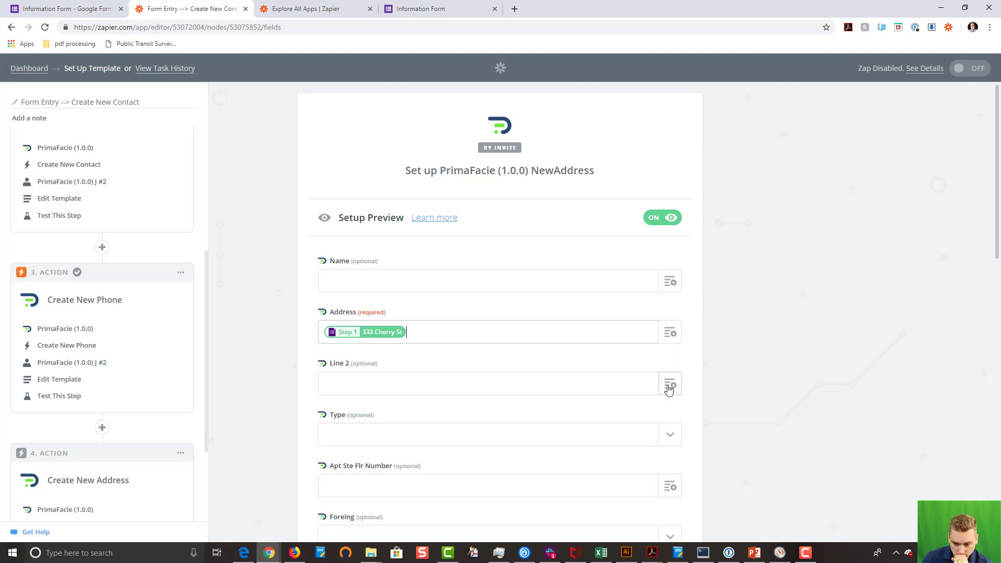
Step: Map Apt Ste Flr Number to the form's aptstefloornumber answer
scroll(459, 375, down, 2)
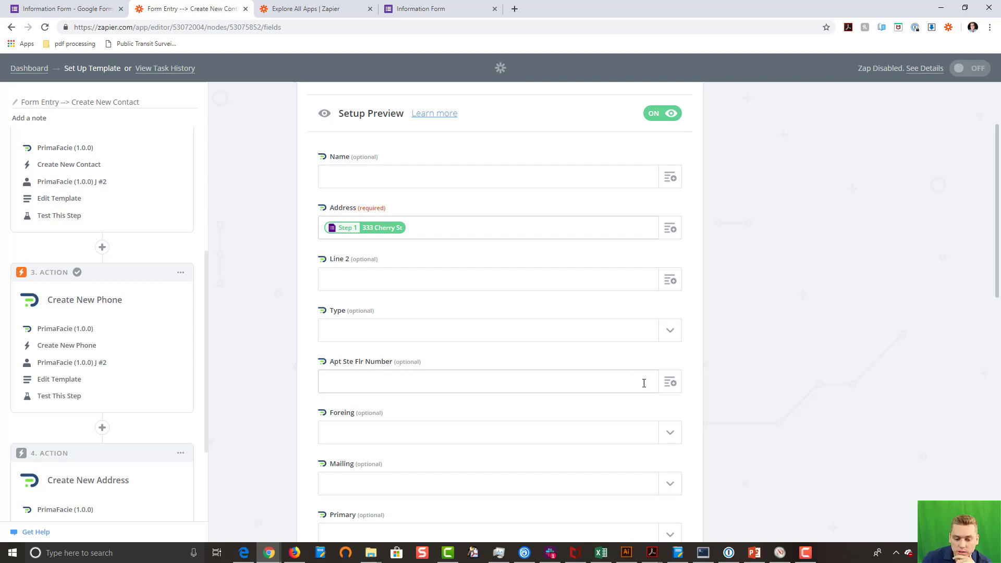
click(670, 391)
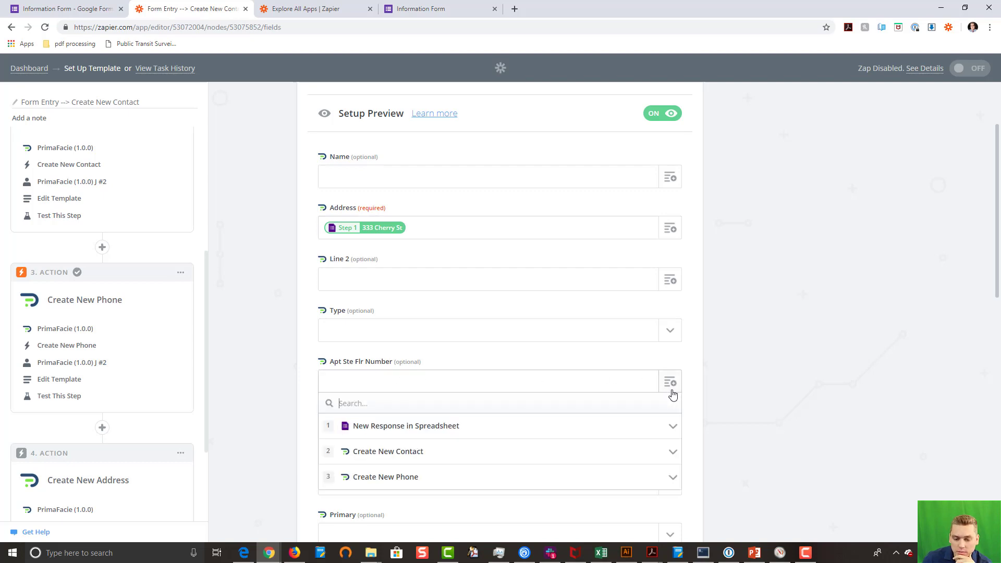
click(438, 428)
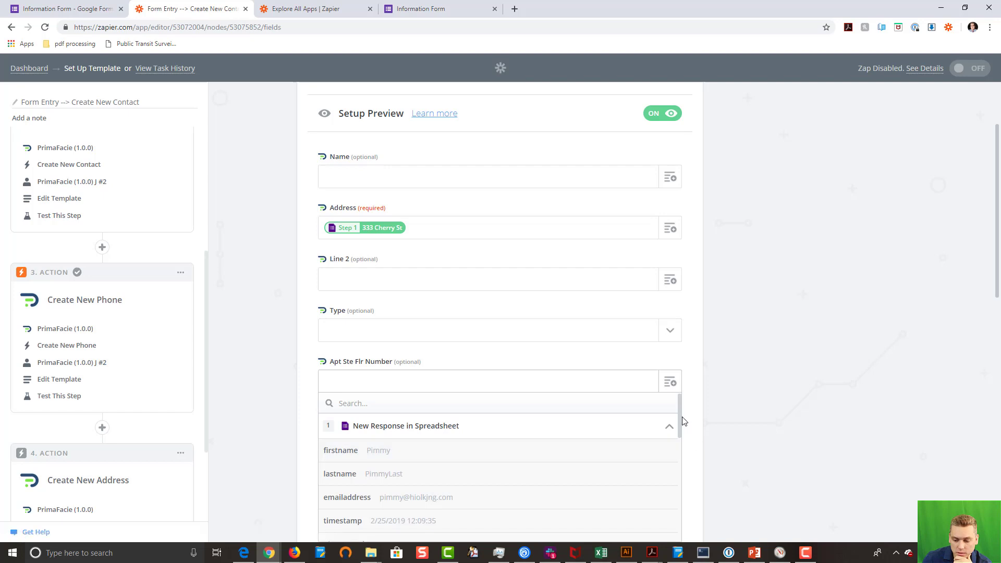
drag(679, 421, 684, 532)
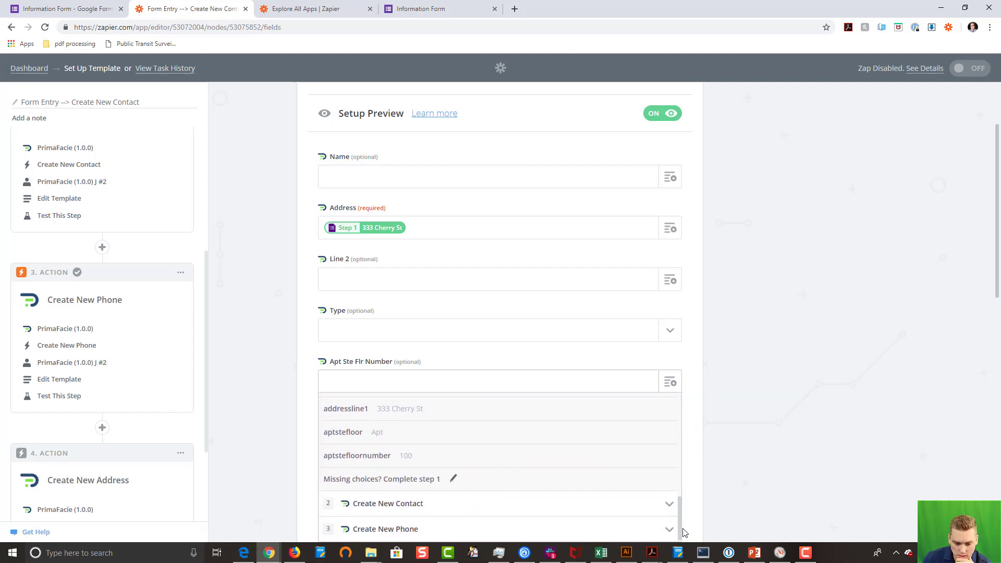
click(371, 456)
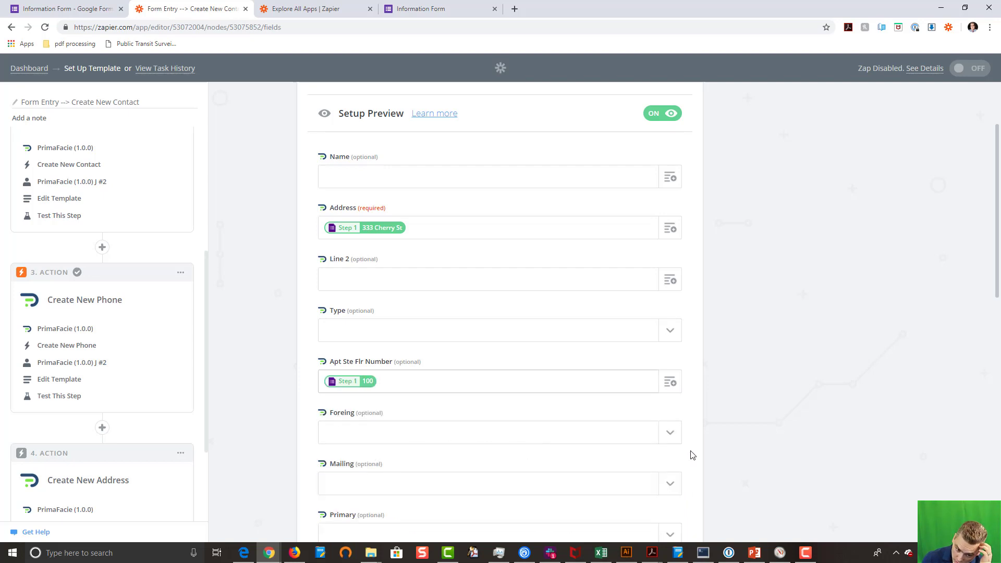
Step: Set both Mailing and Primary to on for the address
scroll(784, 425, down, 3)
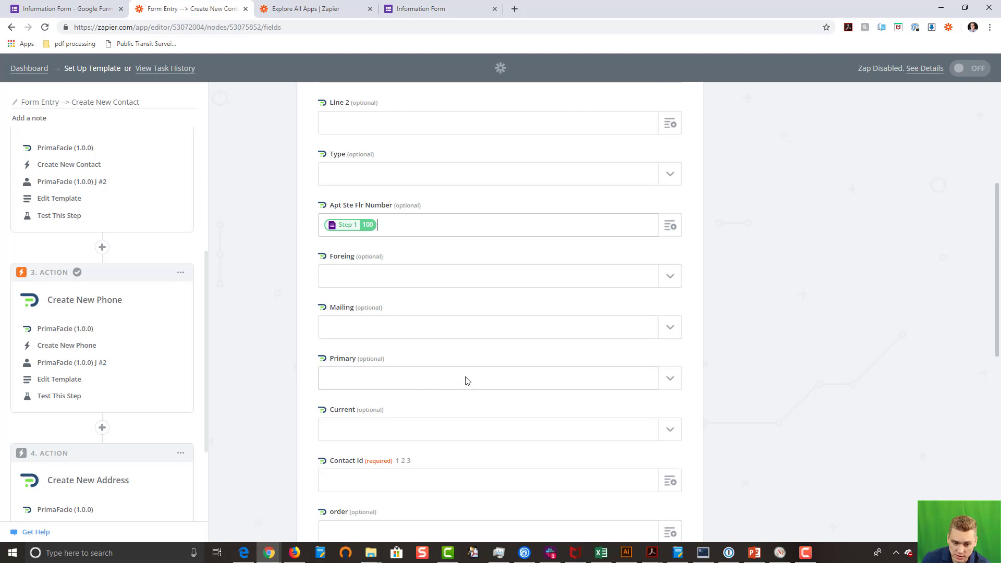
click(671, 329)
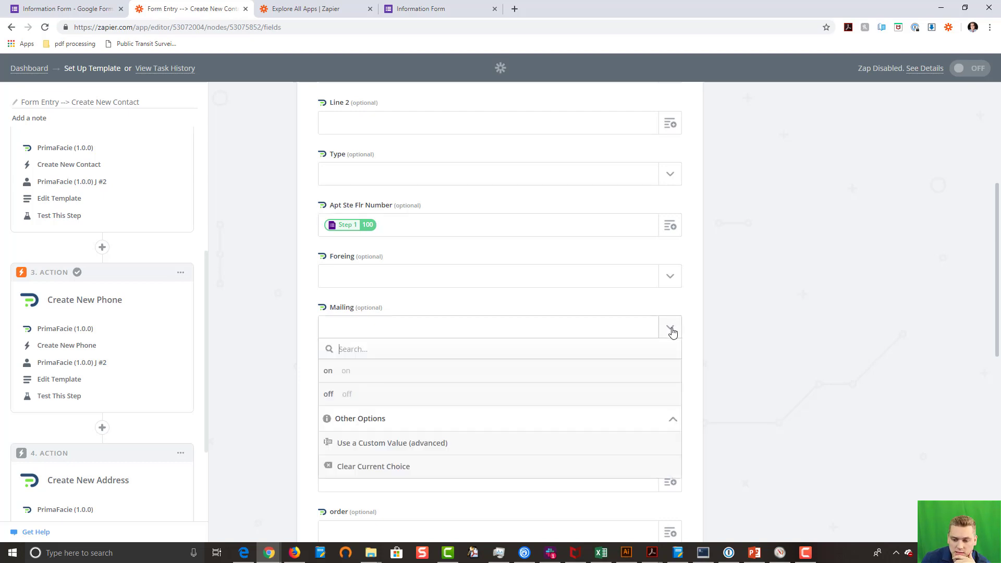
click(409, 384)
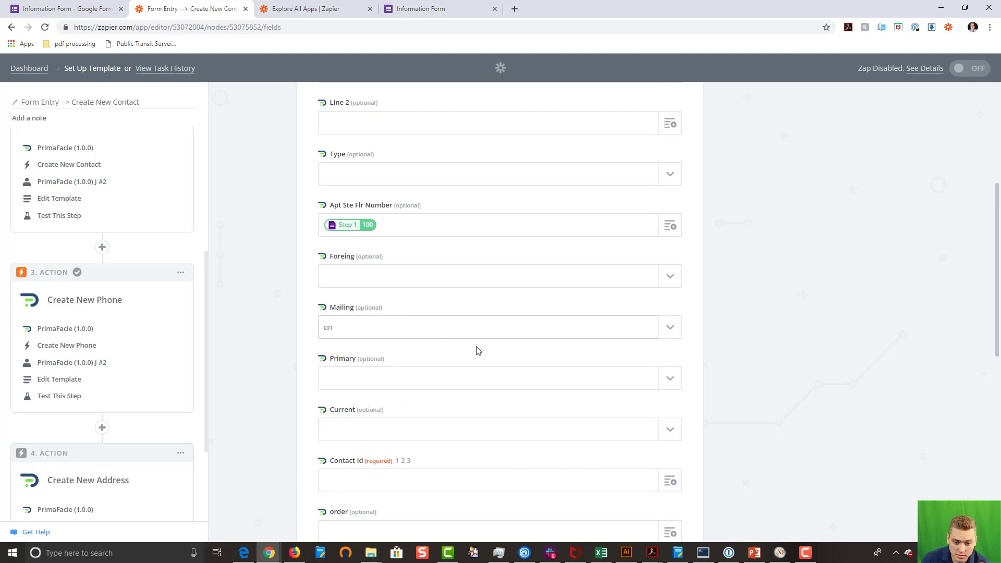
scroll(775, 384, down, 4)
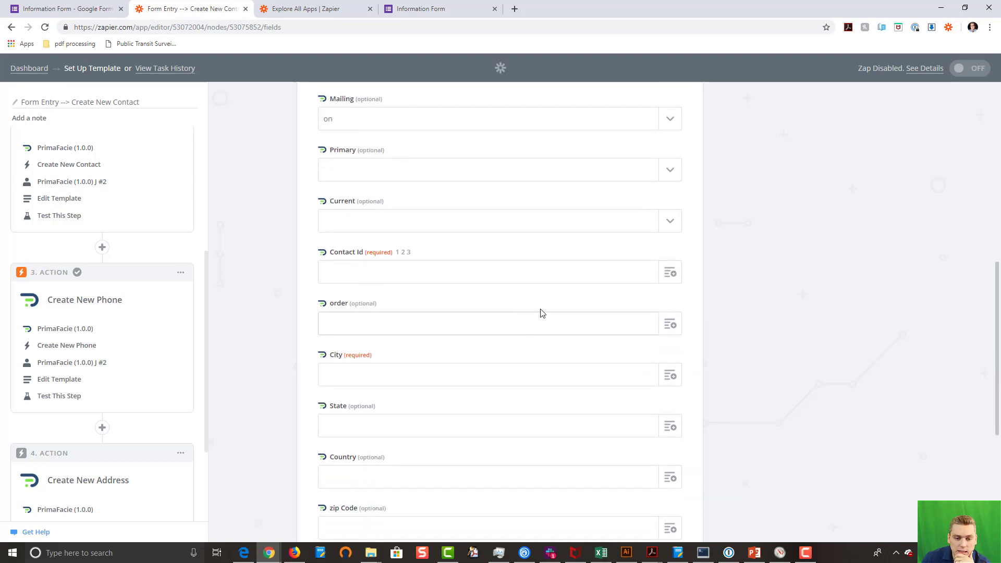
scroll(578, 259, up, 3)
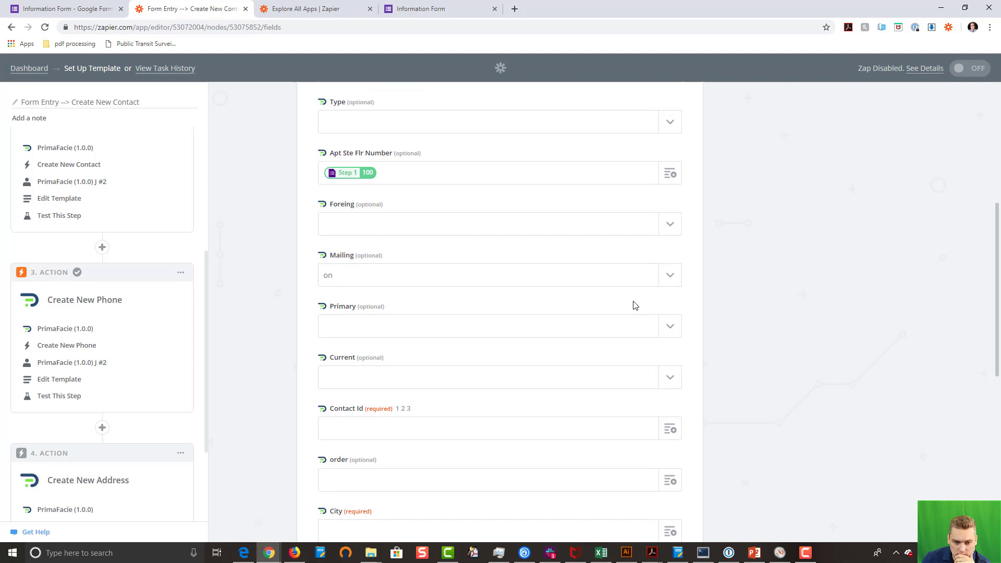
click(674, 332)
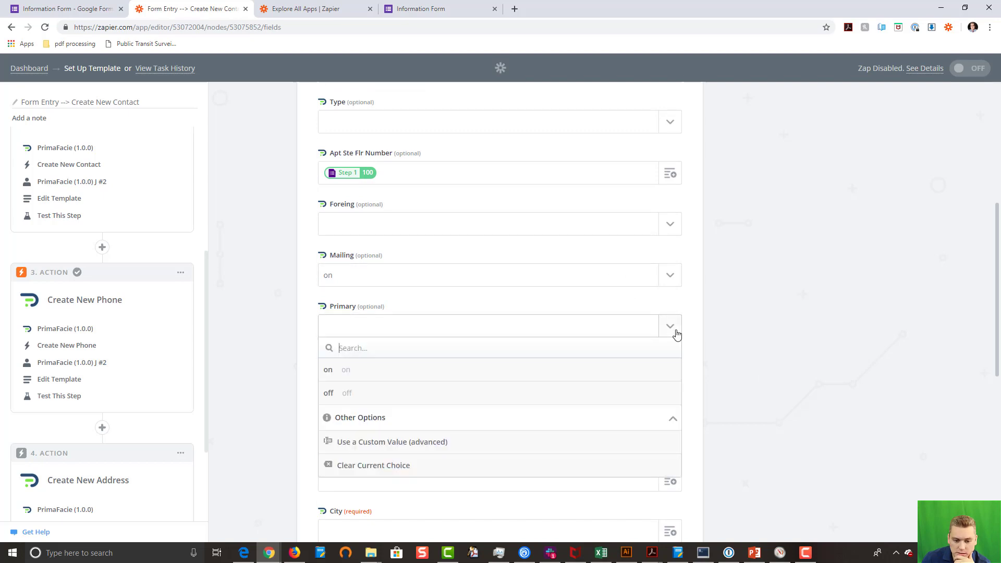
click(614, 371)
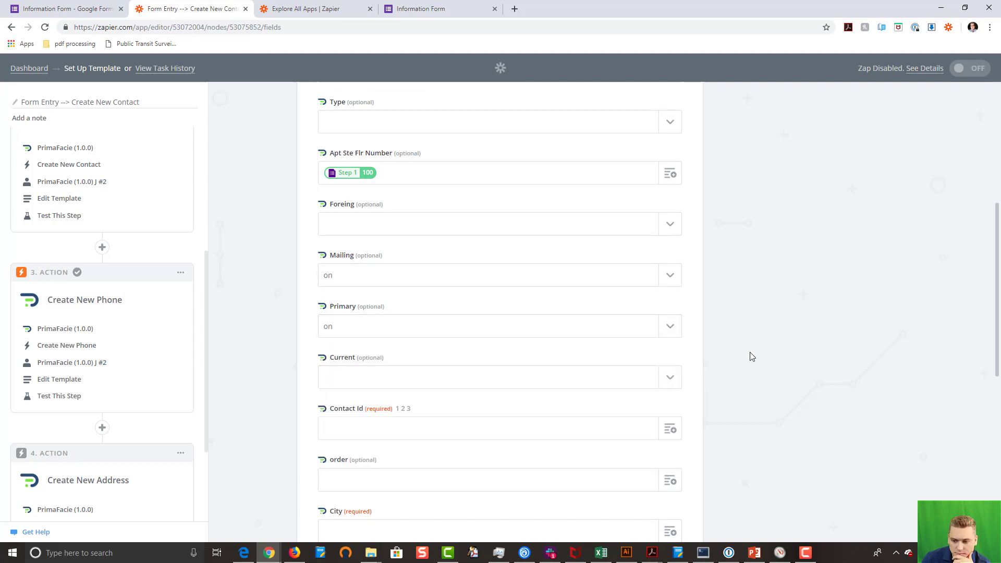
scroll(747, 356, down, 4)
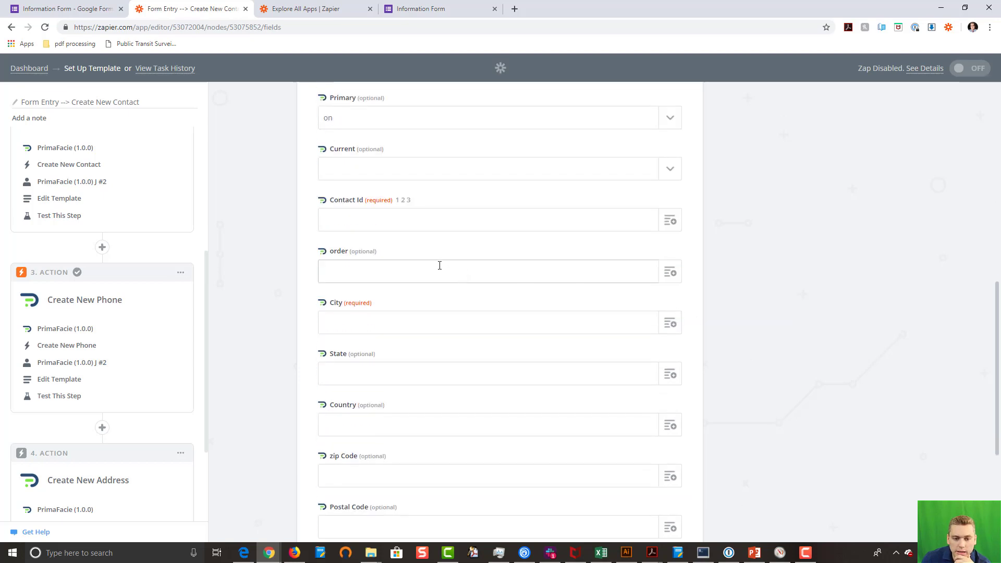
Step: Map Contact Id to Step 2's new contact id 2177
click(672, 223)
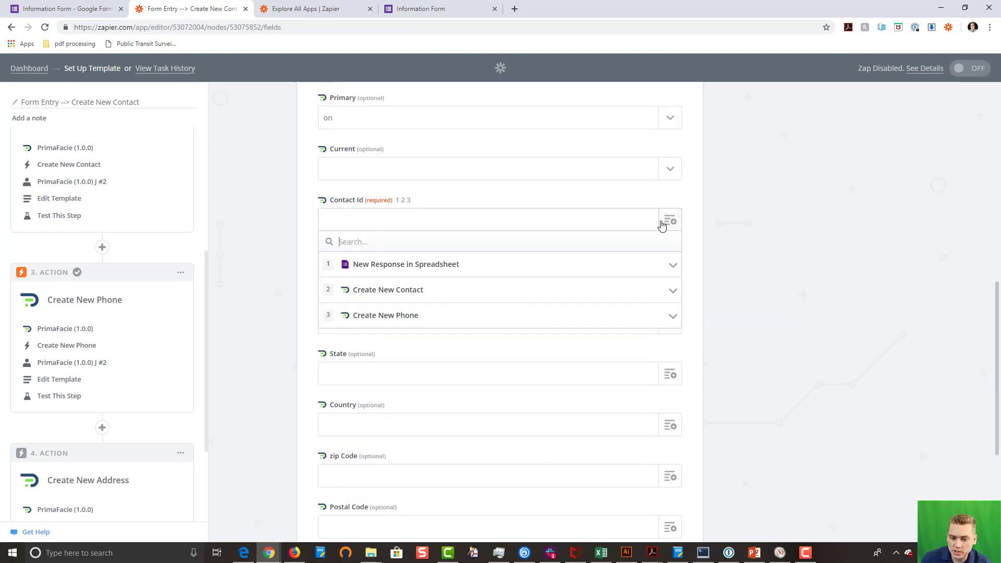
click(409, 291)
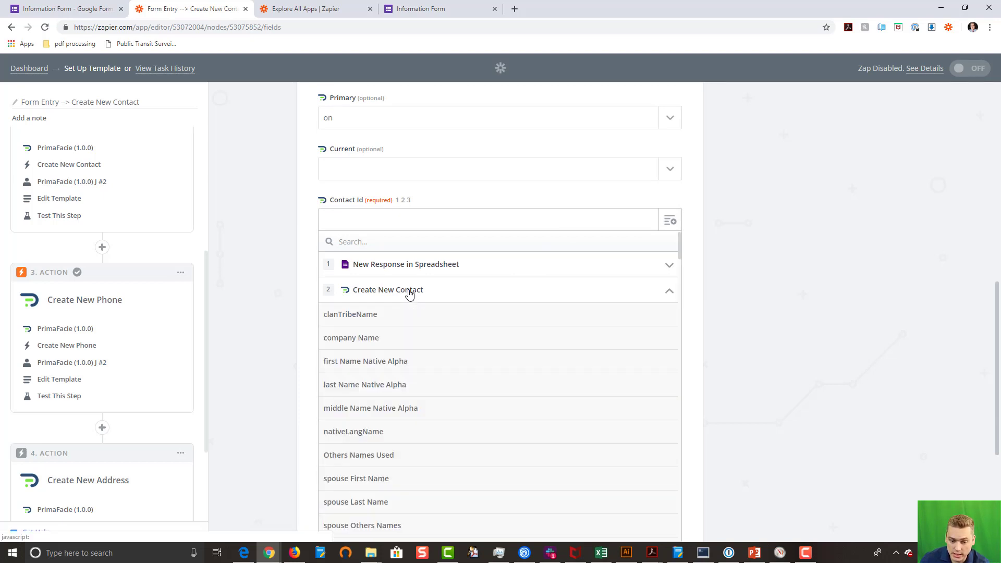
scroll(476, 357, down, 5)
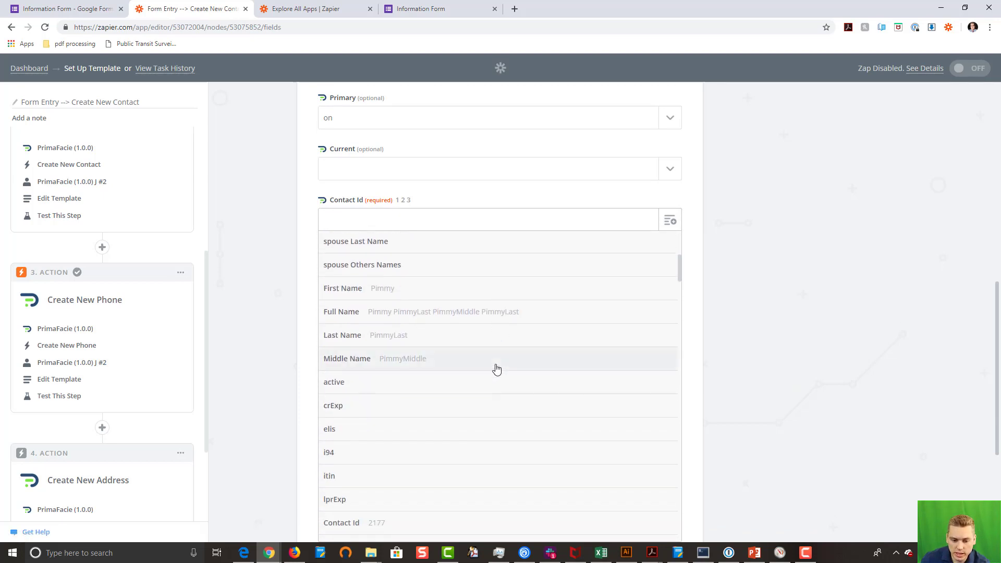
scroll(497, 369, down, 2)
click(432, 424)
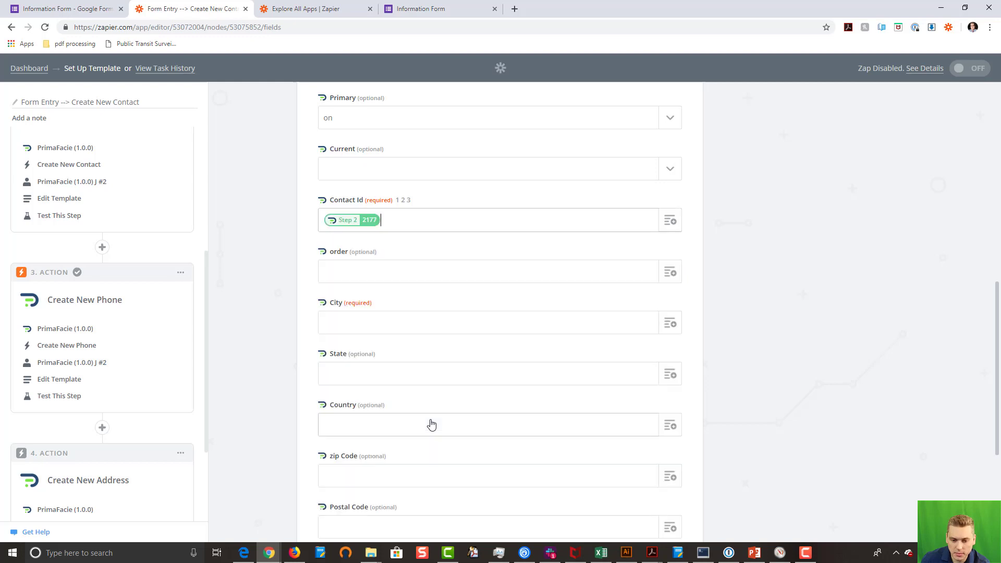
click(672, 224)
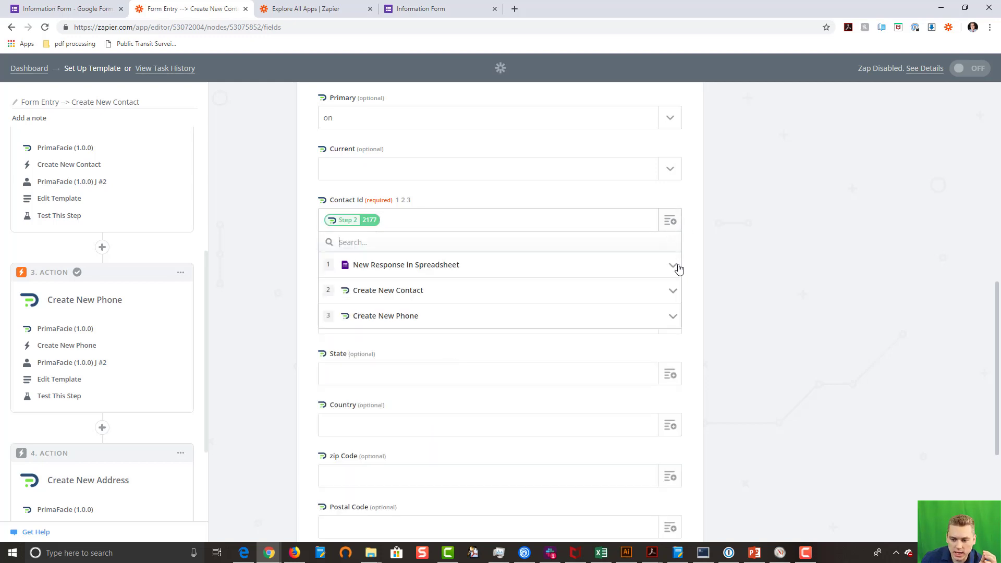
click(641, 321)
drag(679, 302, 676, 481)
scroll(671, 299, up, 6)
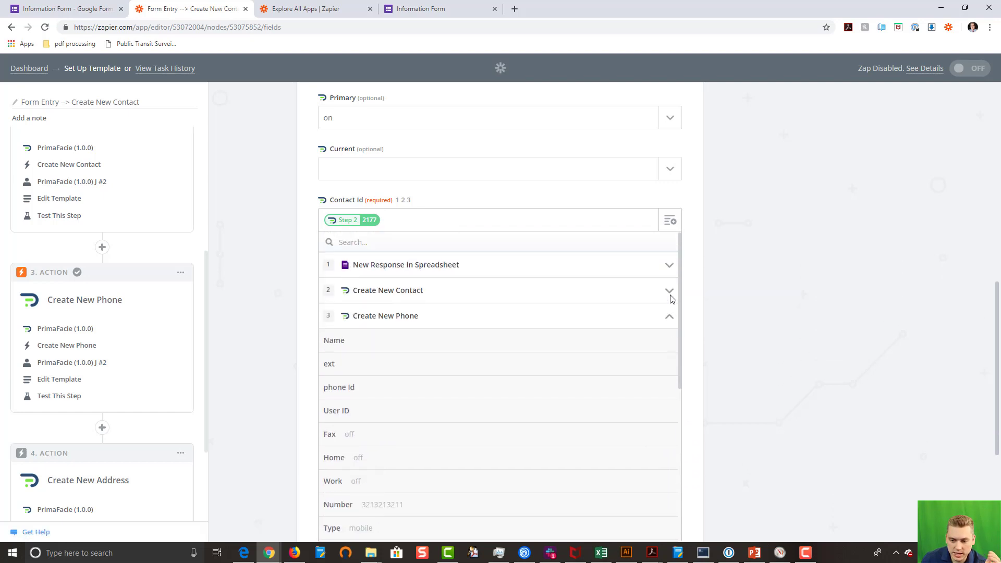
click(770, 280)
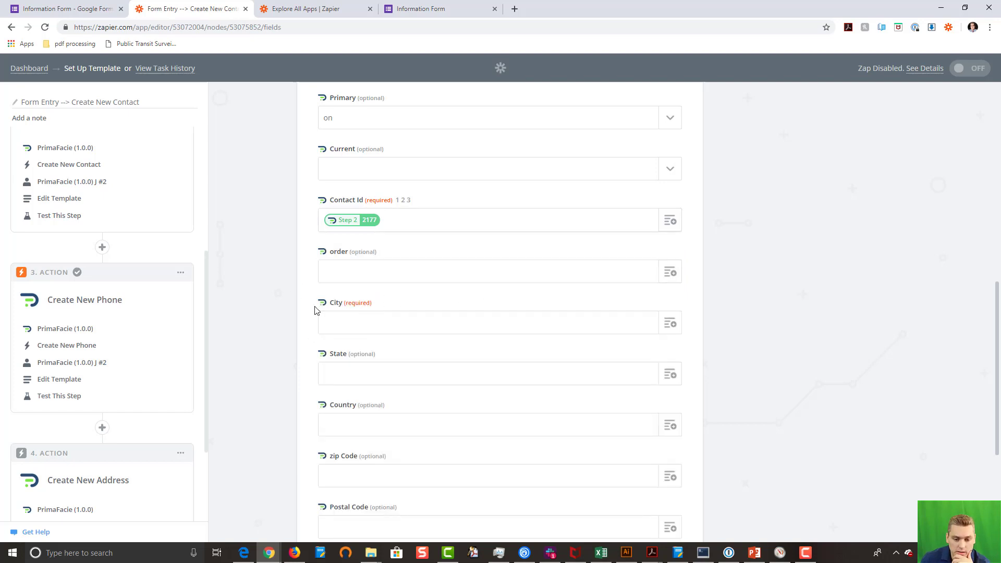
Step: Map City and State to the form's city (Holland) and state (MI)
click(670, 328)
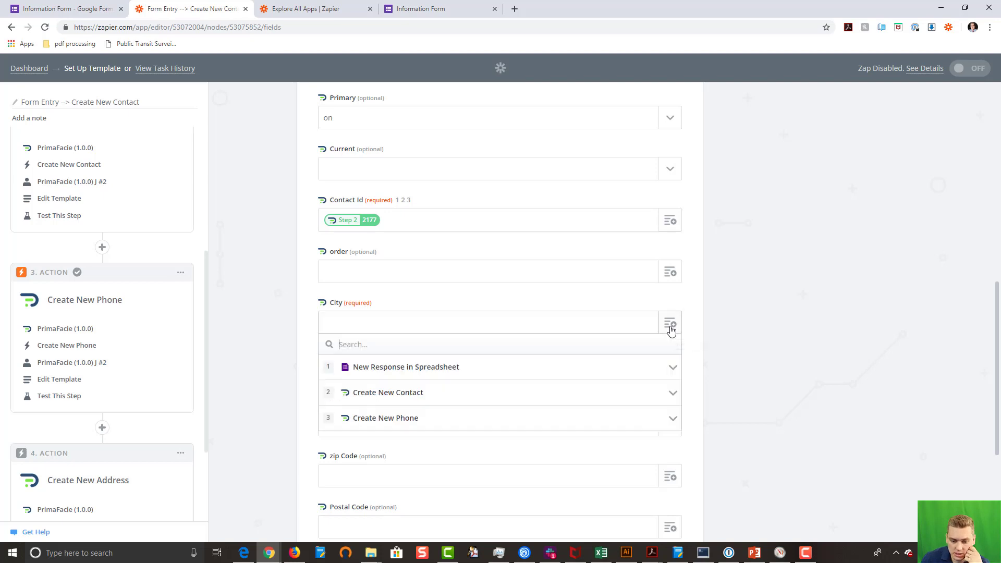
click(470, 368)
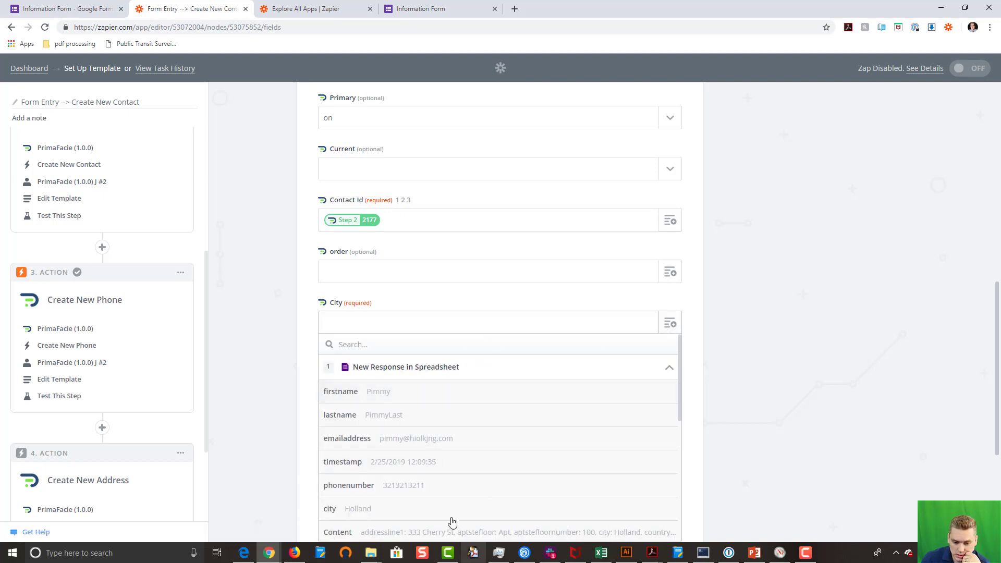
click(425, 509)
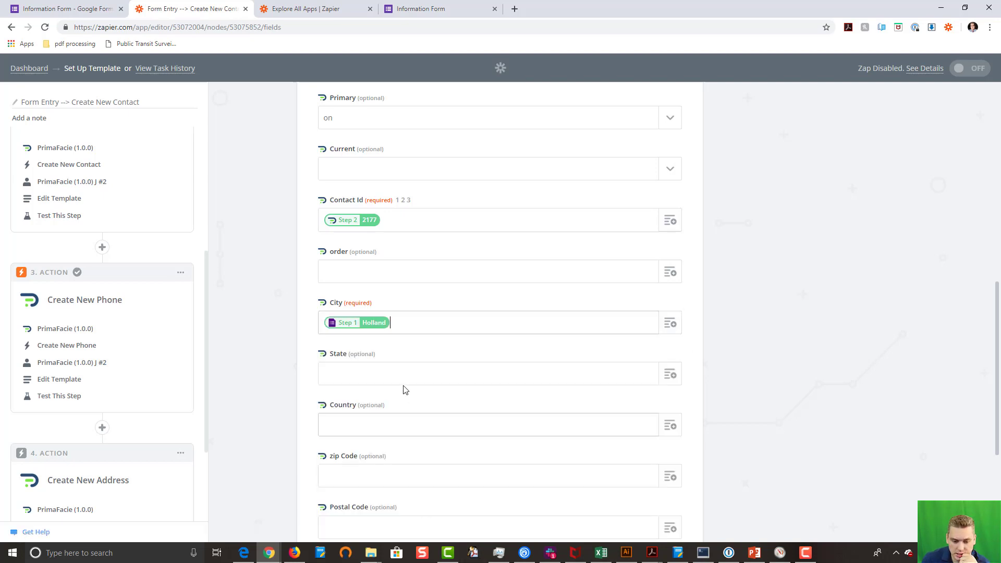
click(671, 376)
click(500, 422)
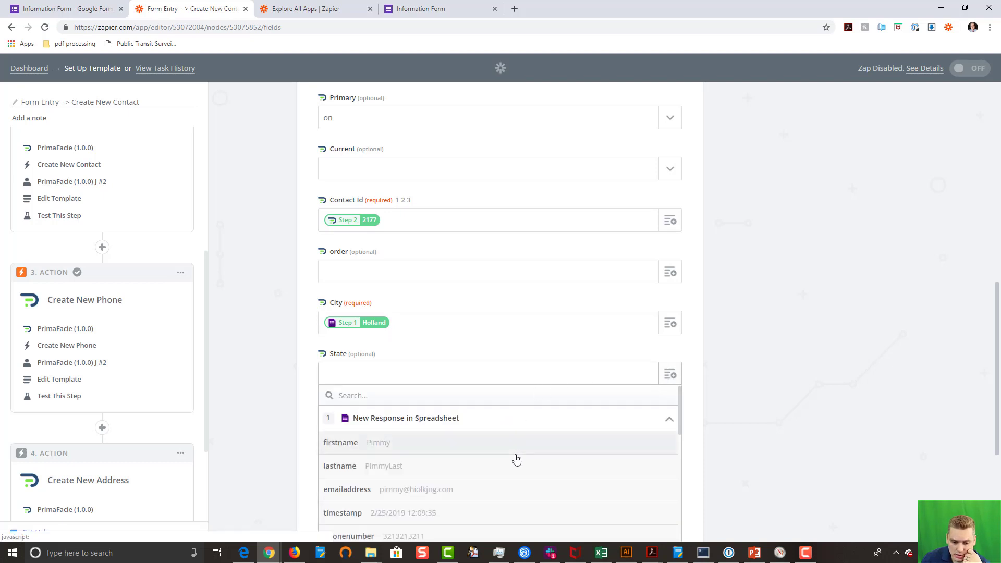
scroll(515, 460, down, 5)
click(453, 400)
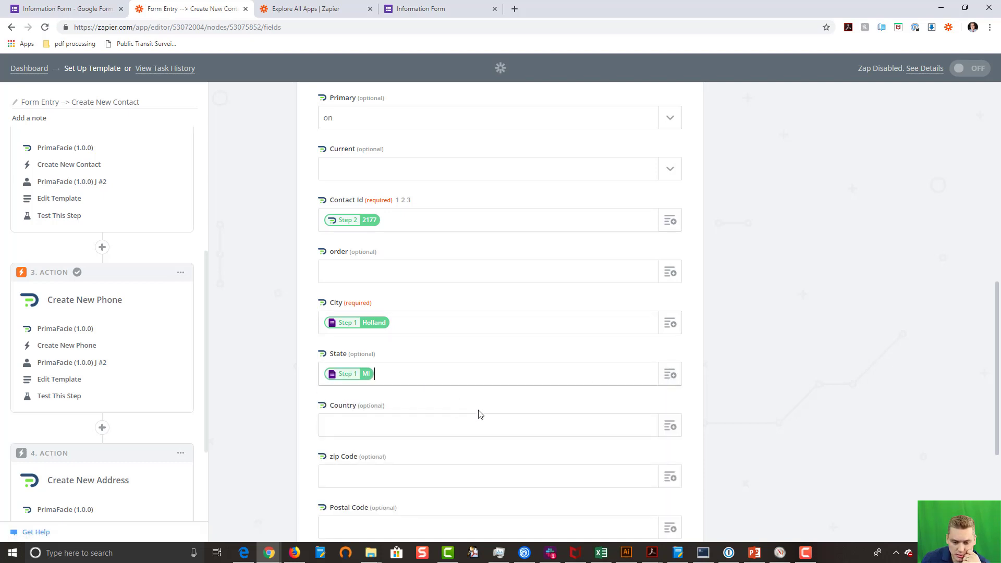
Step: Map Country and zip Code to the form's country (usa) and zipcode (49423)
click(669, 427)
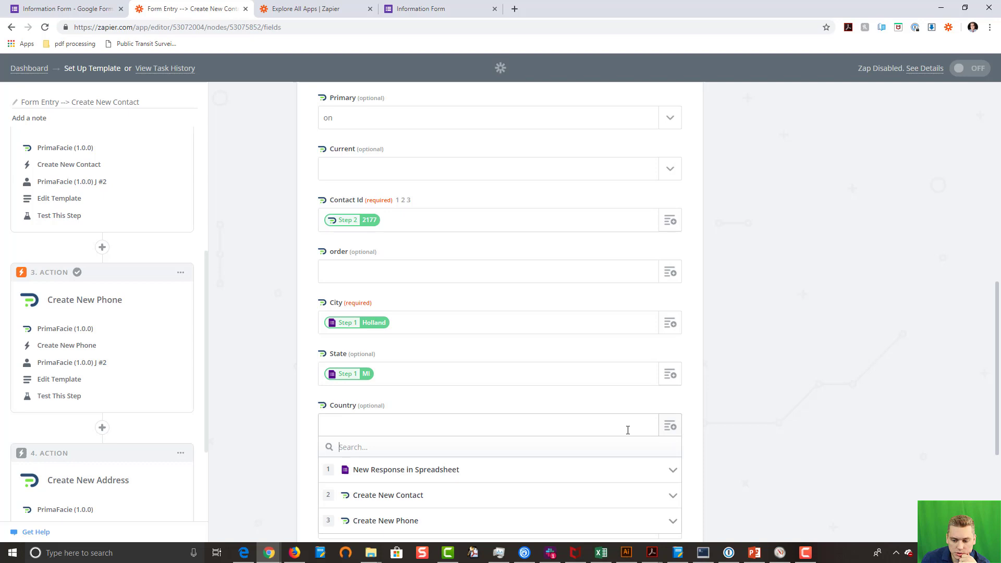
click(556, 475)
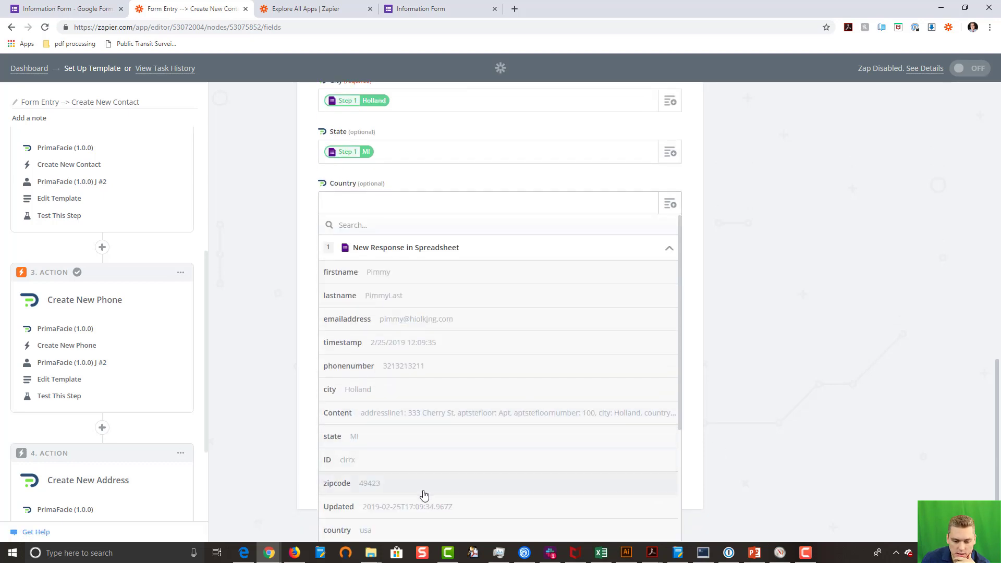
click(444, 530)
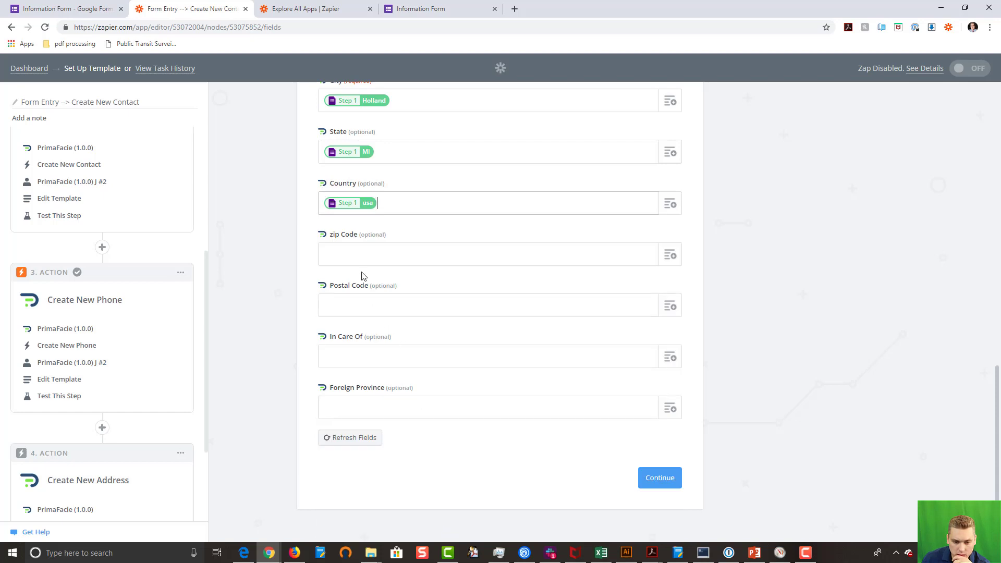
click(376, 255)
click(672, 255)
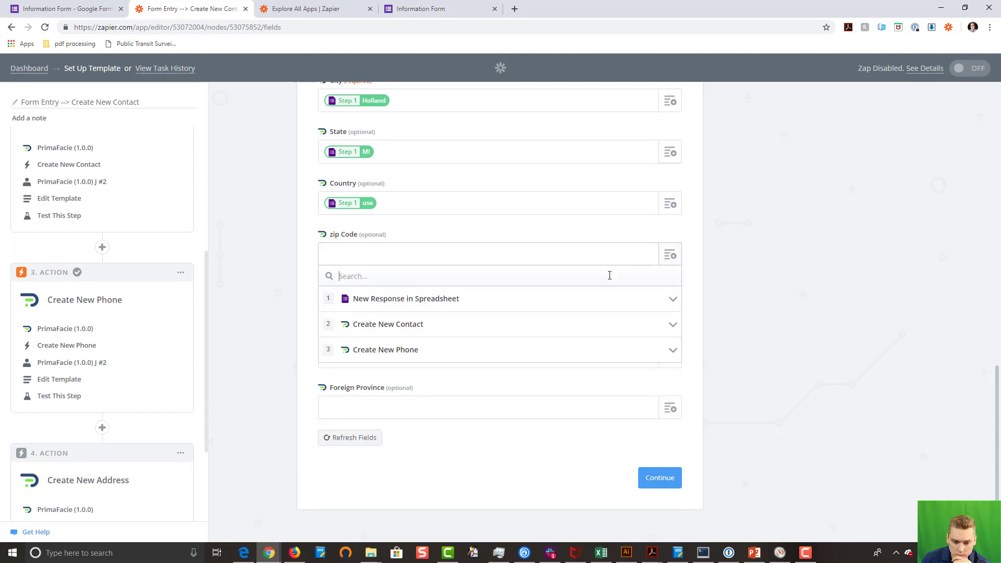
click(422, 305)
scroll(514, 443, down, 3)
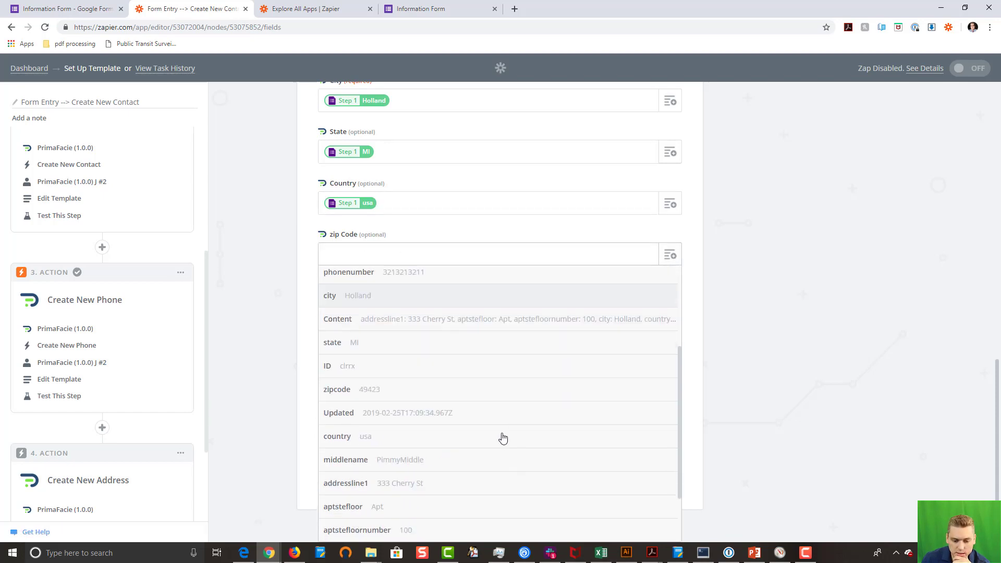
click(417, 379)
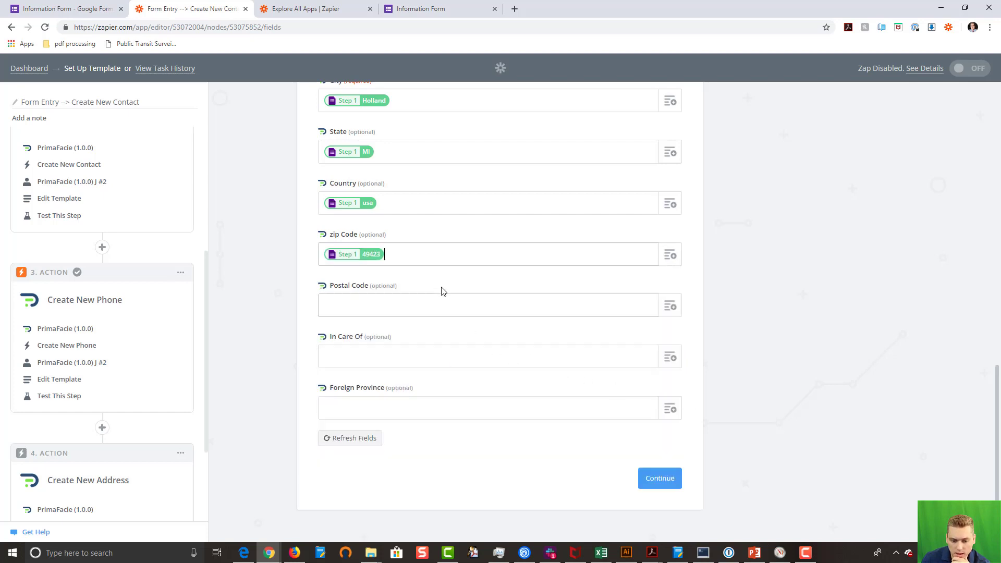
Step: Send the test address with zip 49423 to PrimaFacie (1.0.0), then switch windows
click(660, 479)
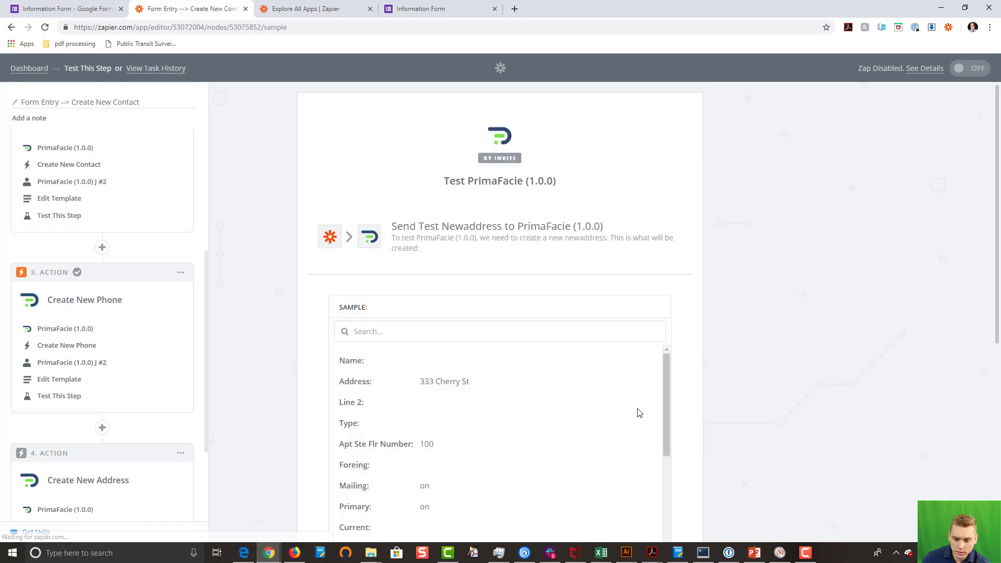
scroll(614, 374, down, 3)
scroll(724, 374, down, 5)
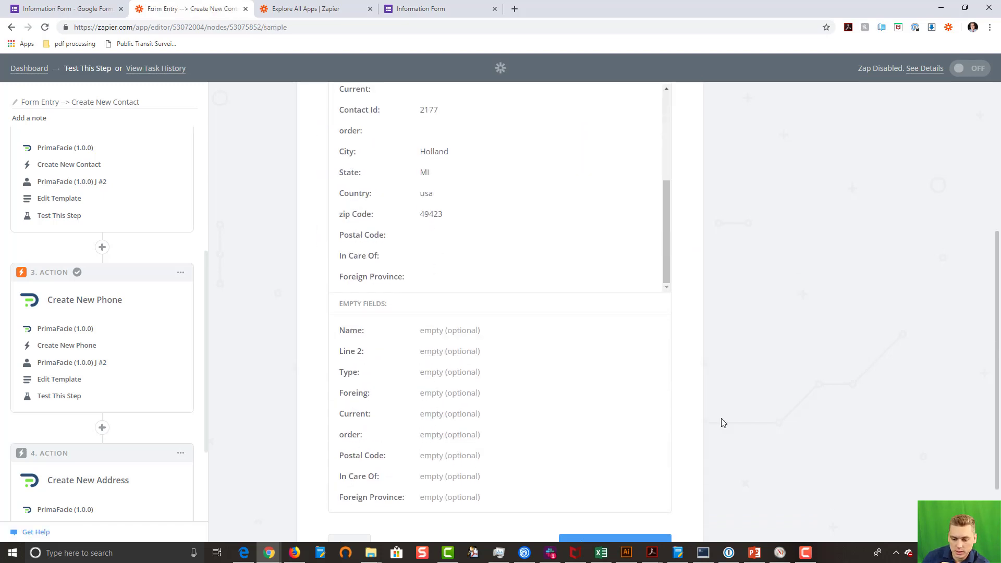
scroll(723, 422, down, 2)
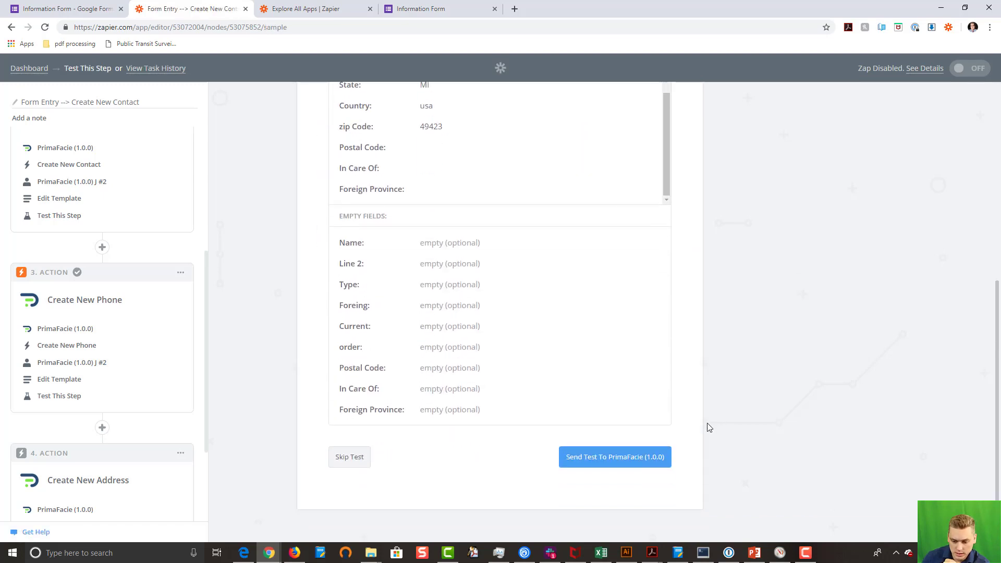
click(598, 458)
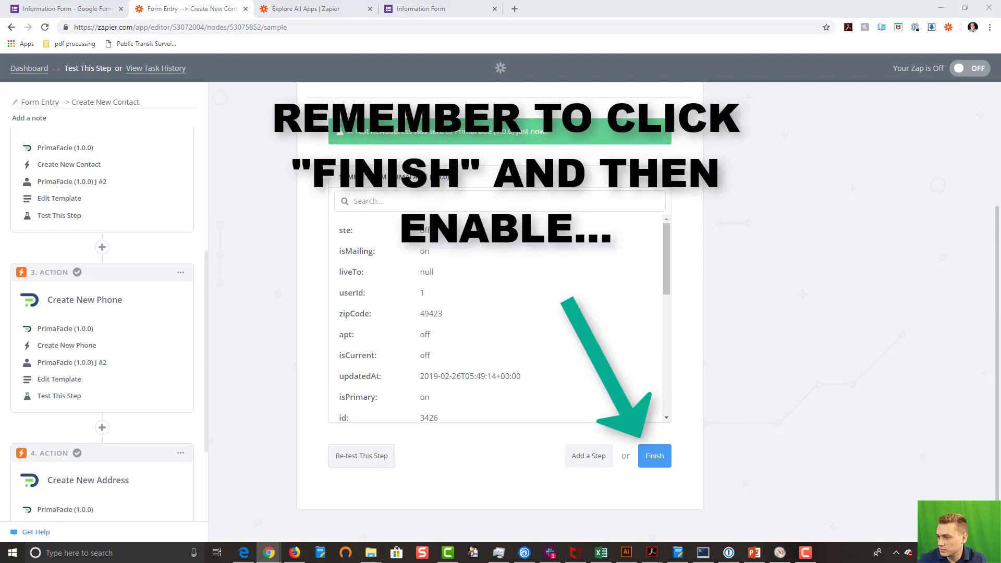
key(alt+Tab)
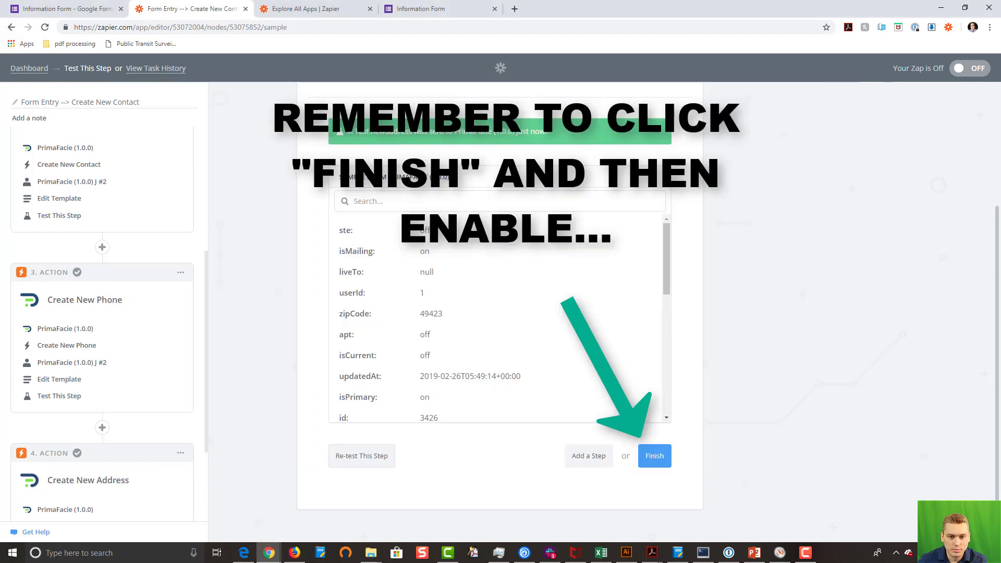
key(alt+Tab)
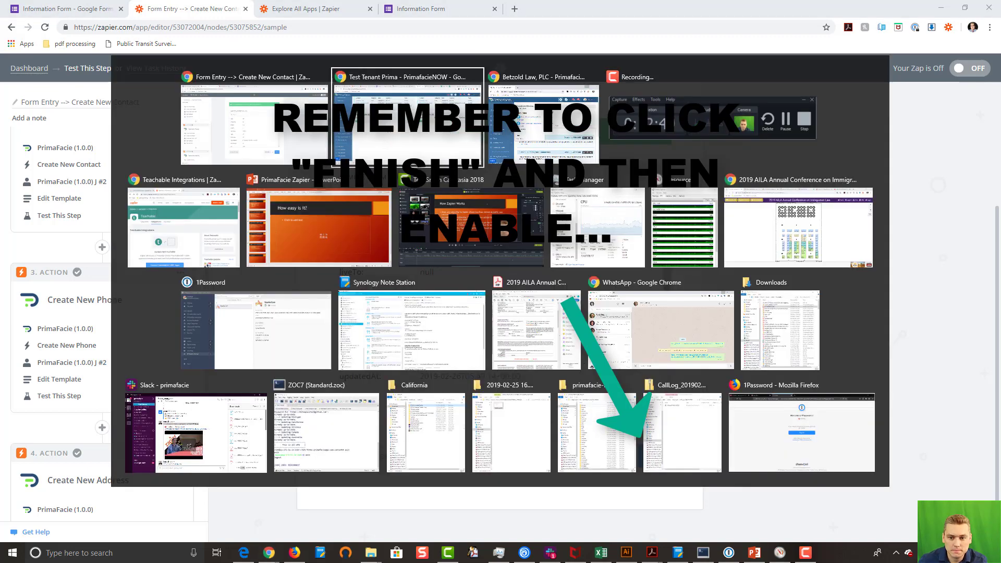
Step: In PrimaFacie, search contacts for the test person's name and open the newest match
key(alt+Tab)
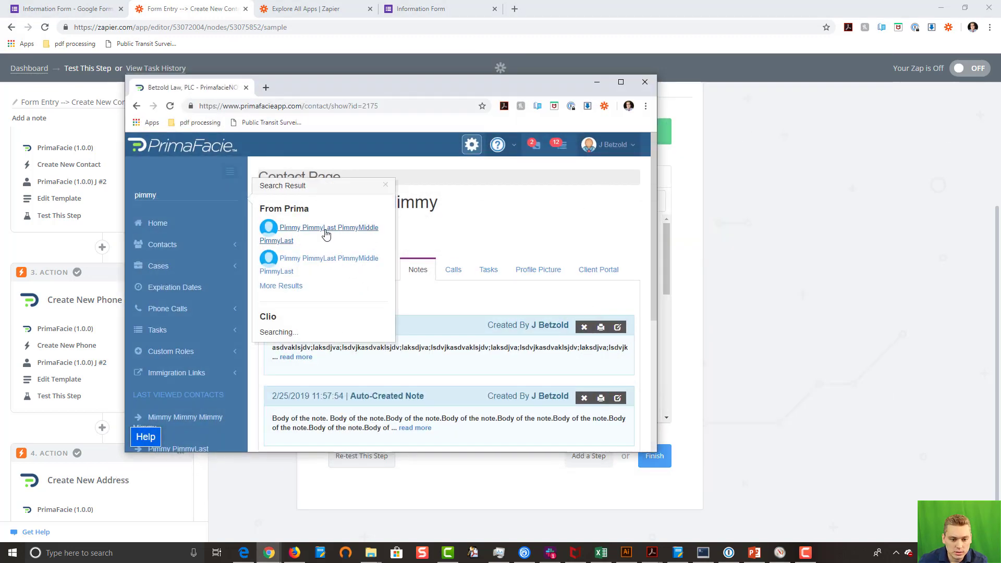
click(326, 230)
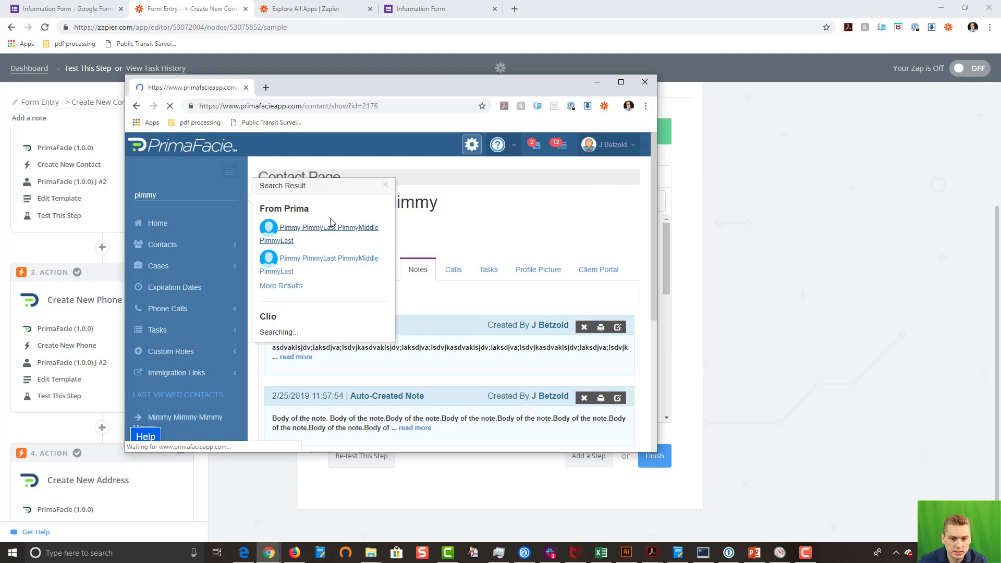
double_click(368, 106)
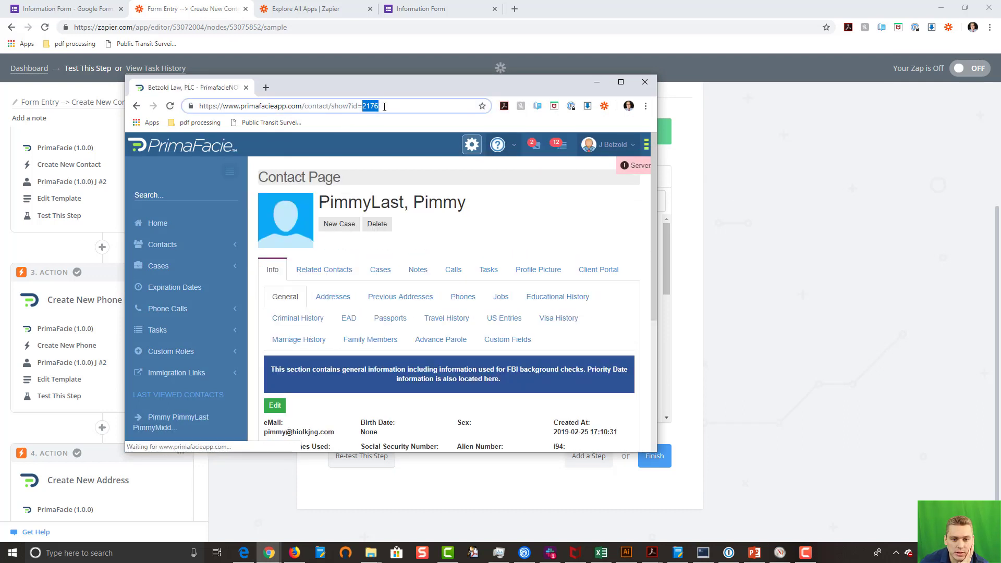
click(179, 192)
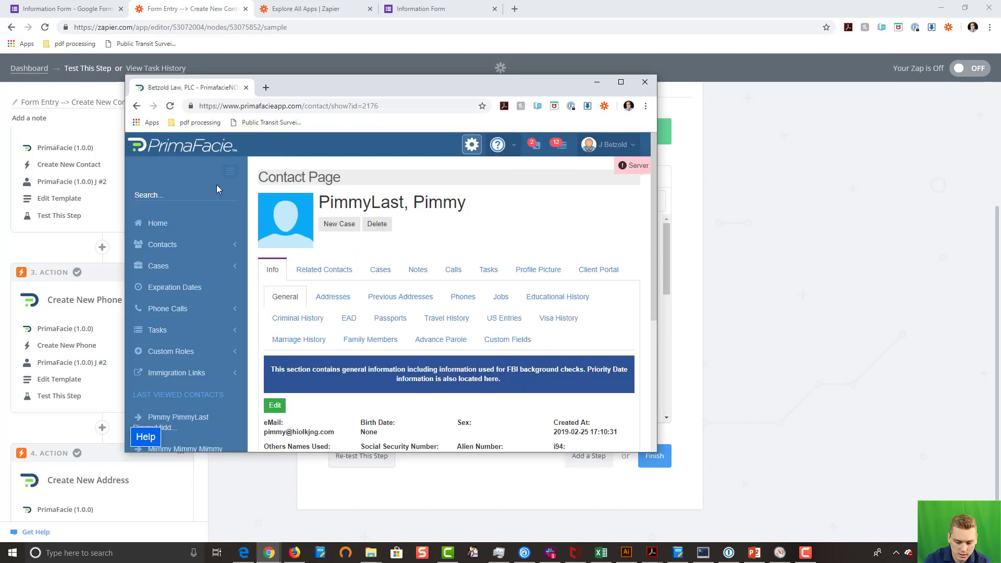
text(pimmy)
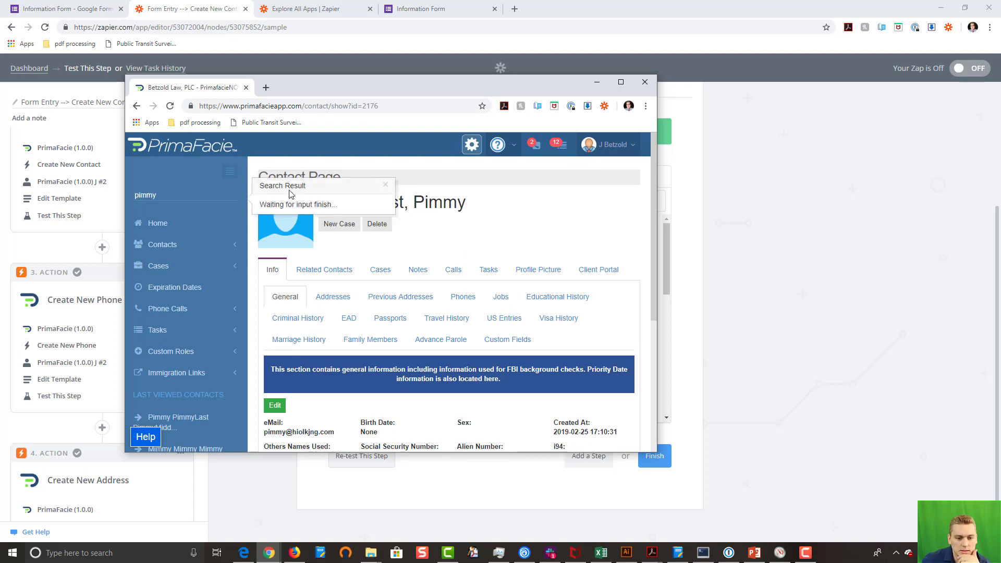
click(285, 265)
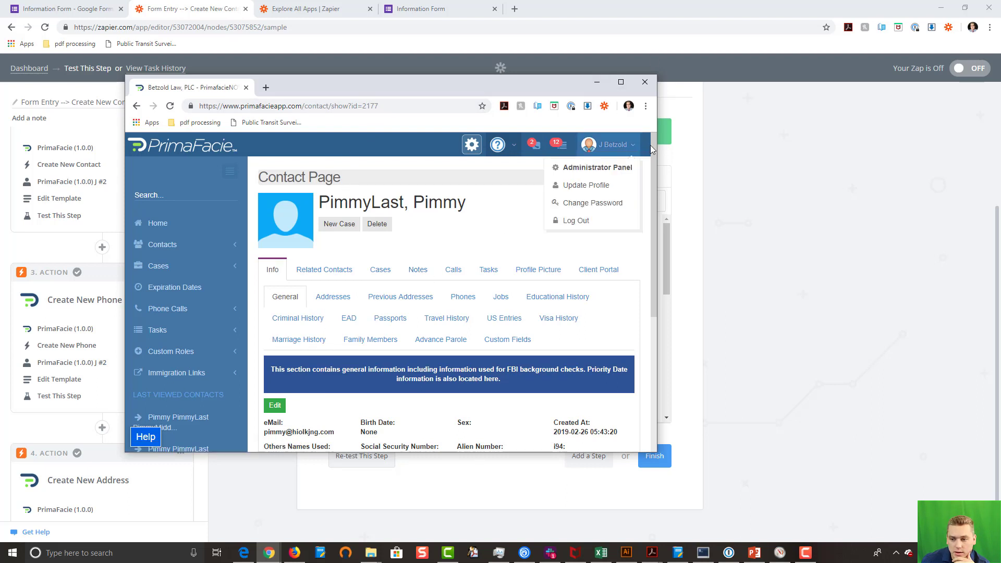
Step: Check the contact's new mailing address and mobile phone, then minimize PrimaFacie
drag(657, 143, 879, 165)
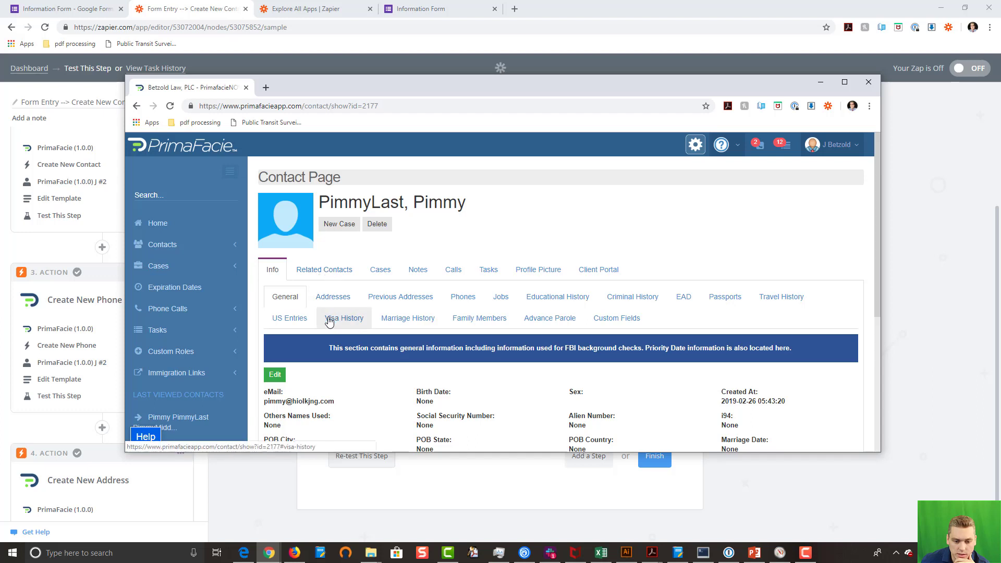
click(315, 298)
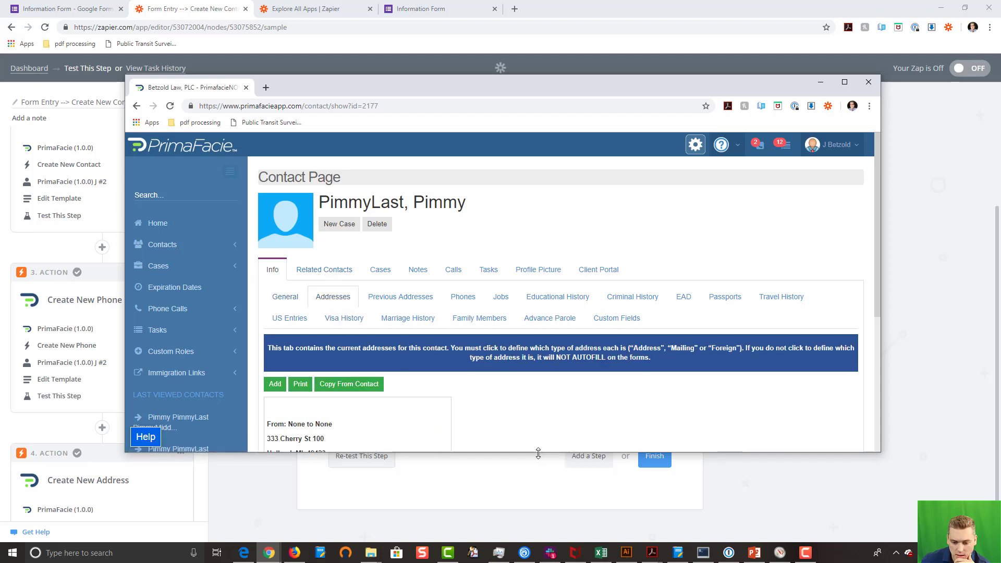
drag(540, 452, 541, 532)
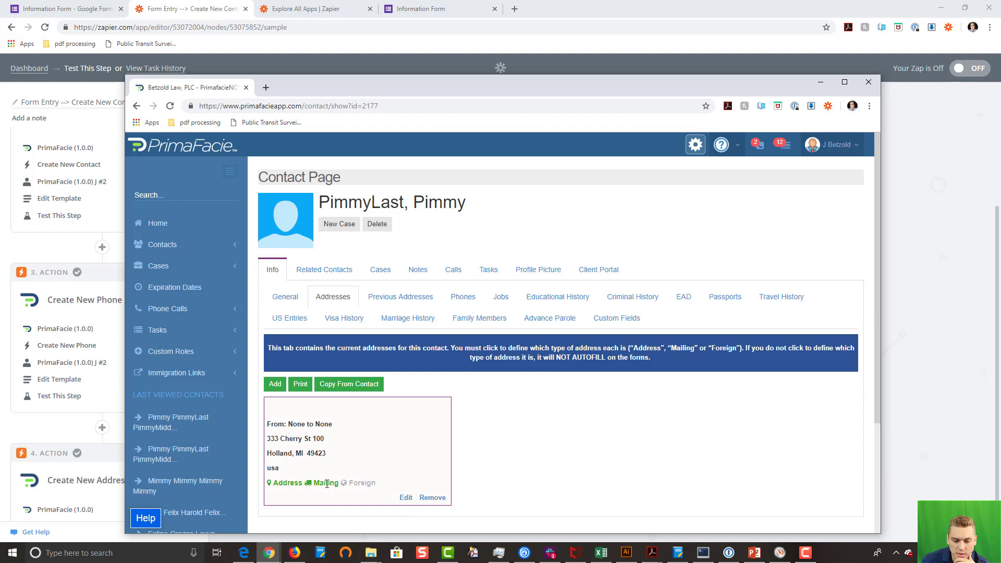
click(462, 300)
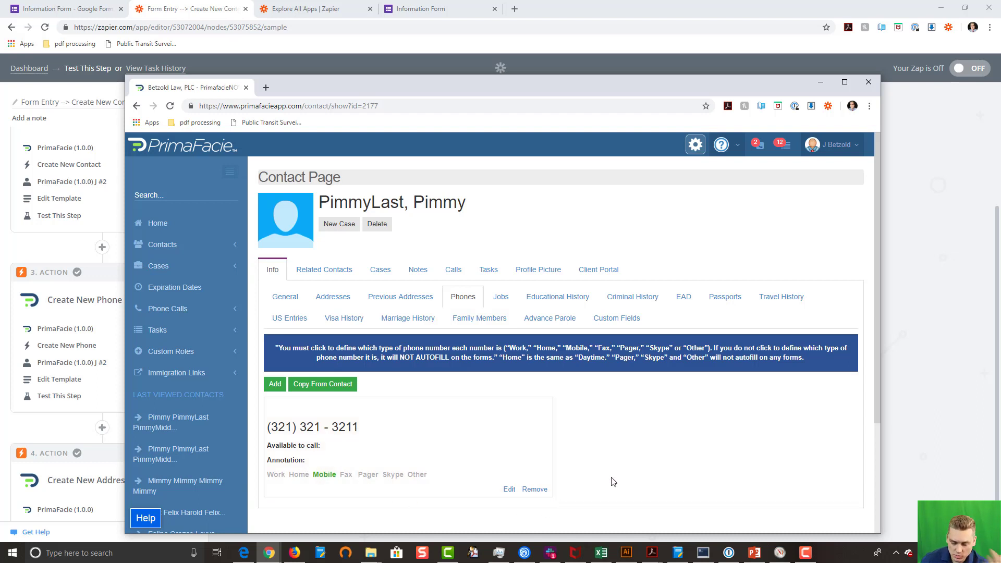
click(820, 82)
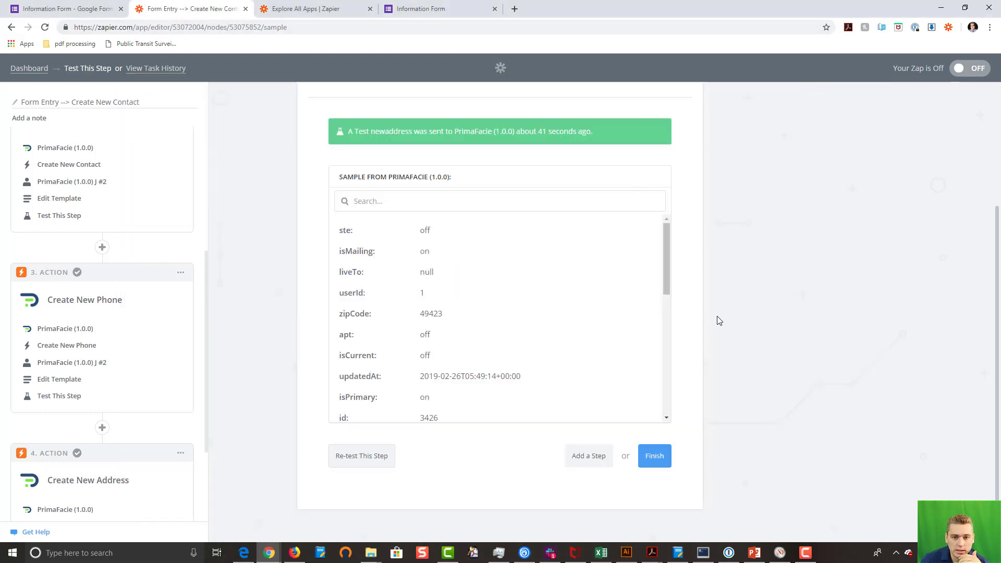
Step: Finish setting up the Form Entry --> Create New Contact zap and switch it ON
click(420, 14)
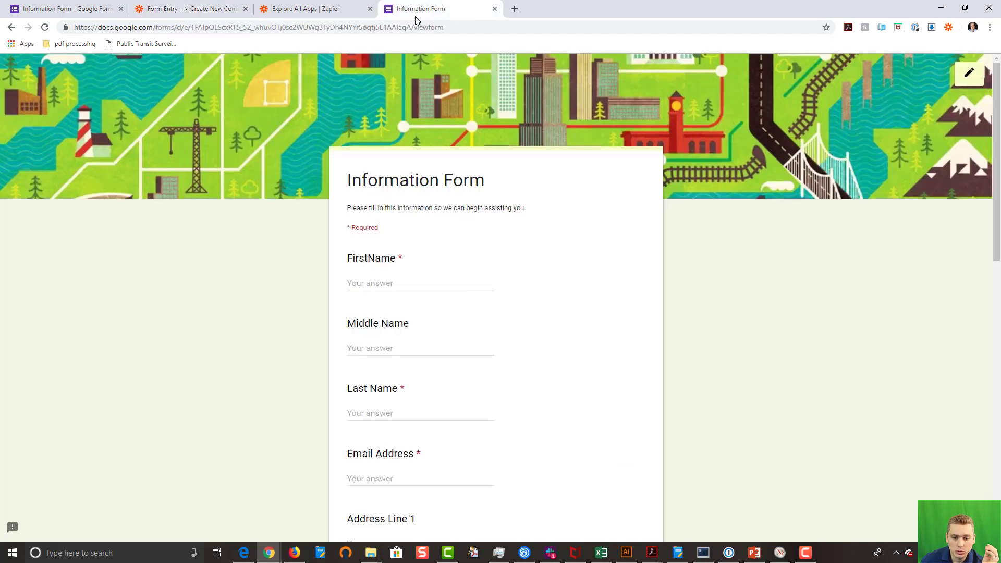
key(ctrl+2)
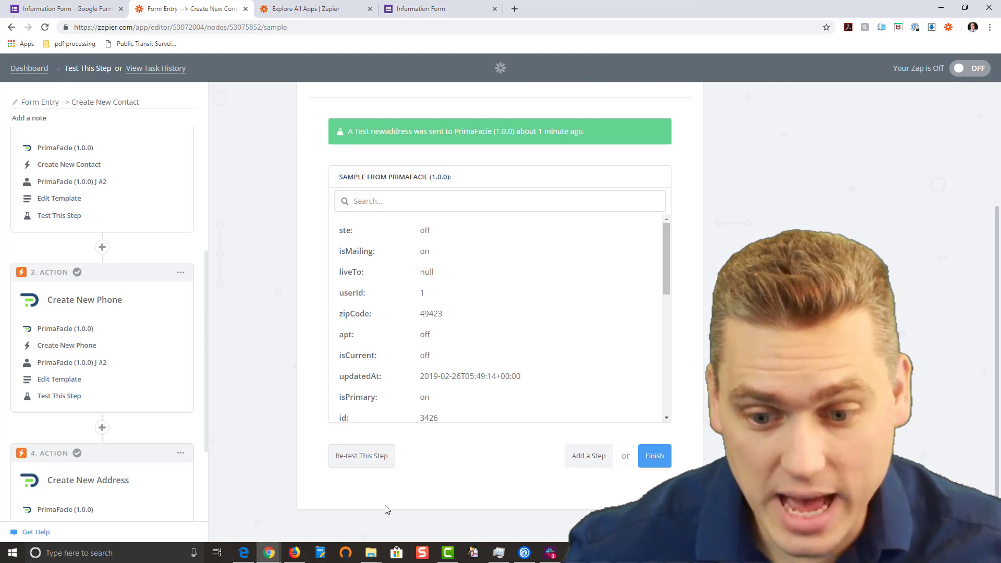
click(656, 454)
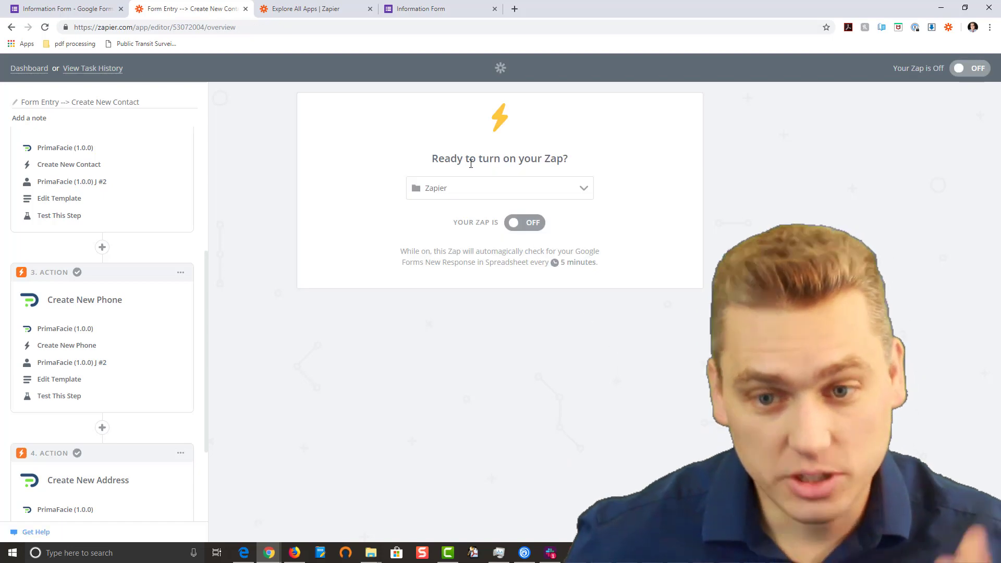
click(526, 224)
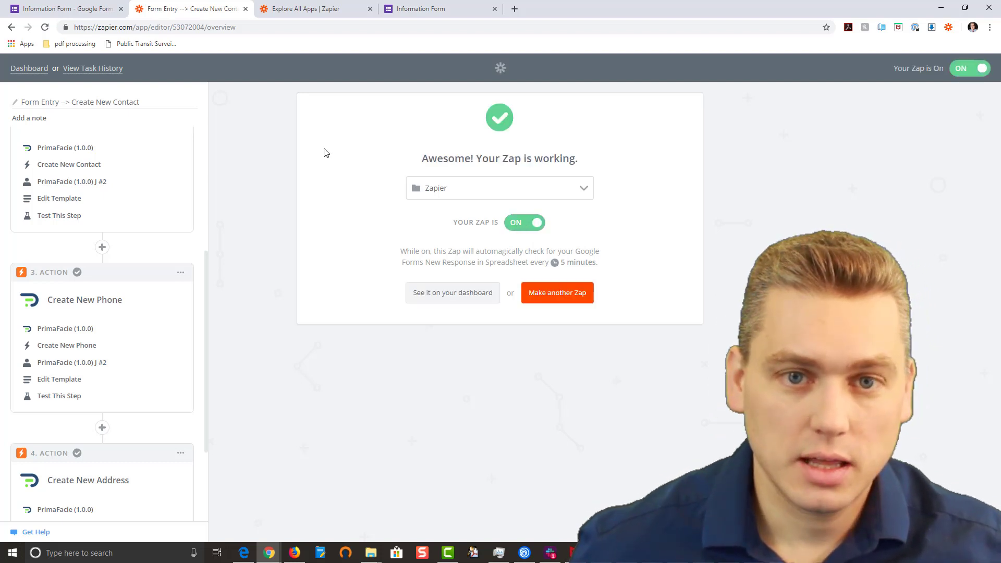
click(402, 10)
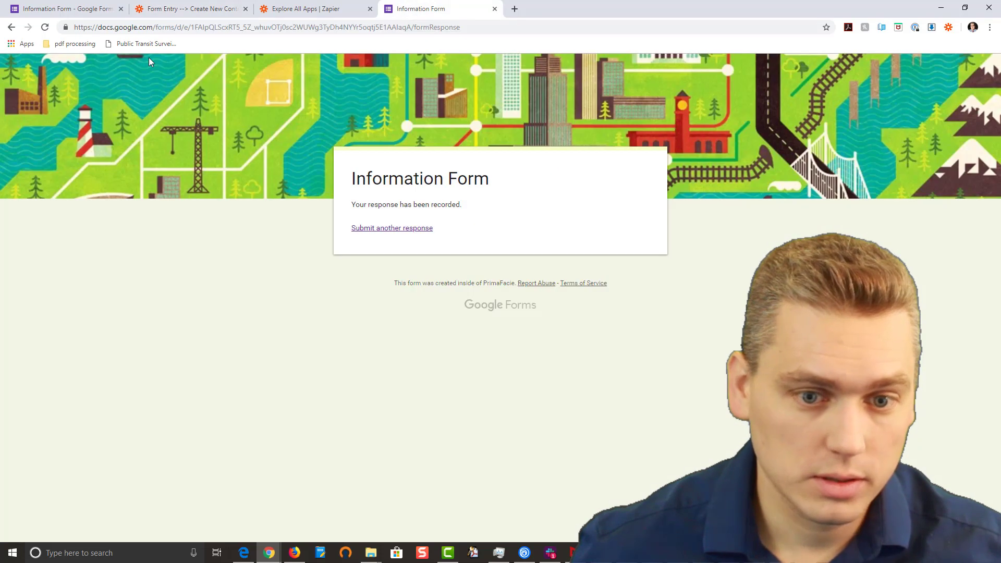
Step: Start a fresh Information Form entry with the test contact's name fields and e-mail
click(11, 28)
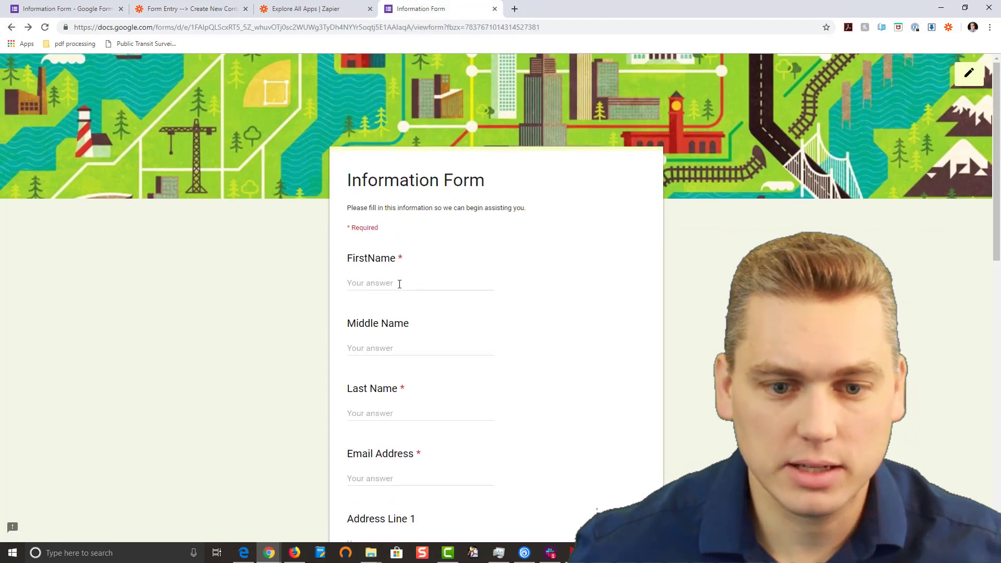
click(404, 281)
text(Vimmy)
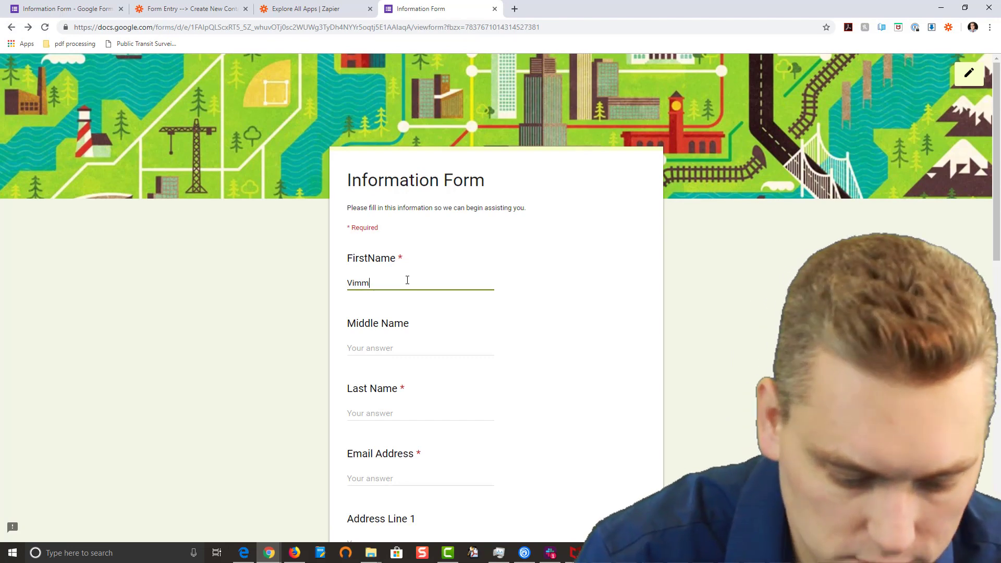
key(Tab)
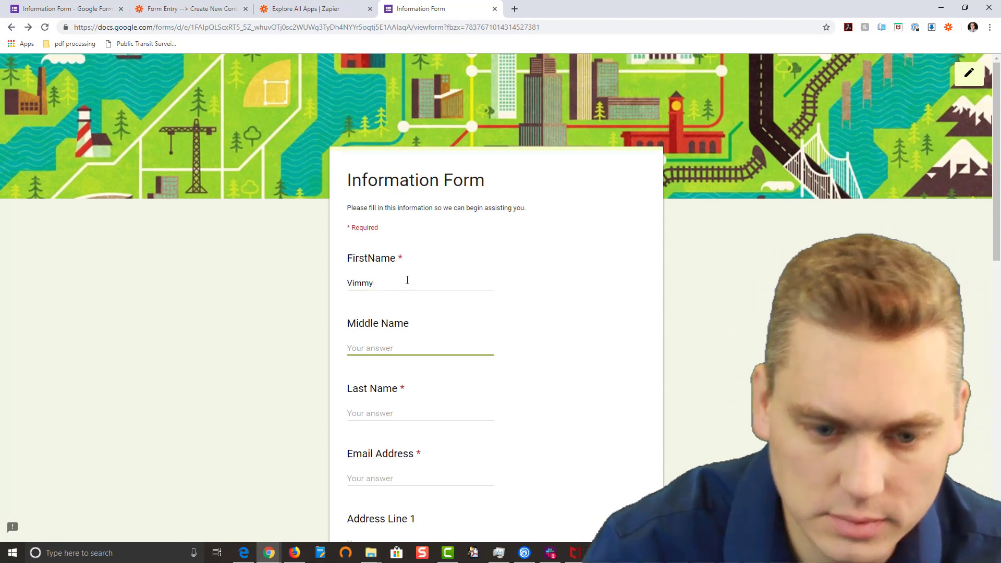
drag(407, 281, 348, 281)
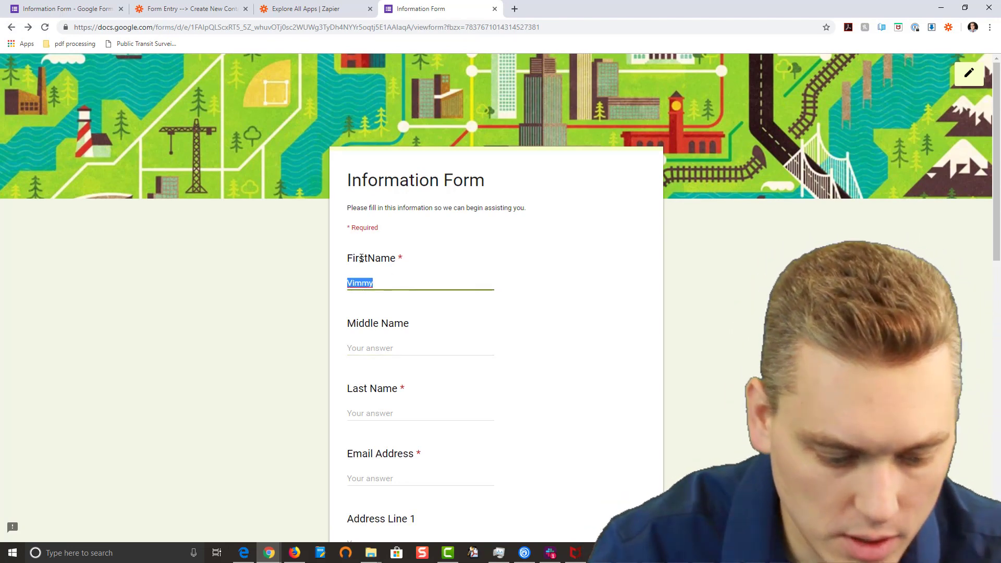
text(Bobby)
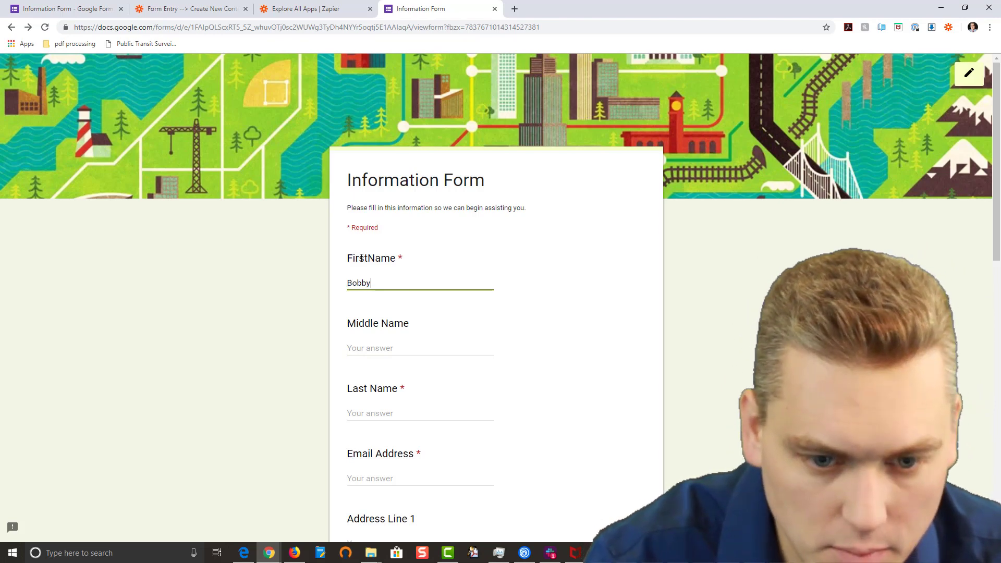
key(Tab)
text(B)
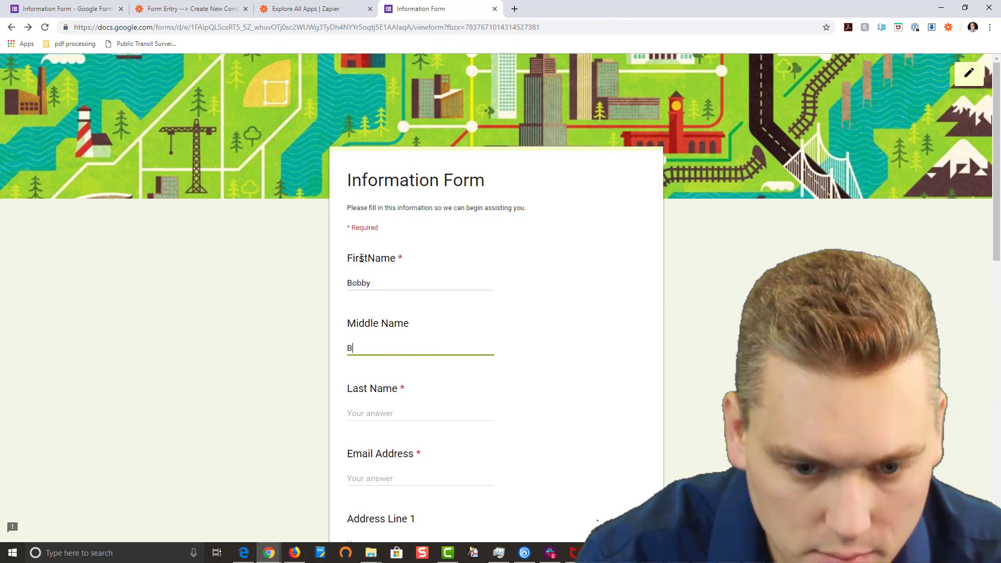
text(obs)
key(Tab)
text(Mc)
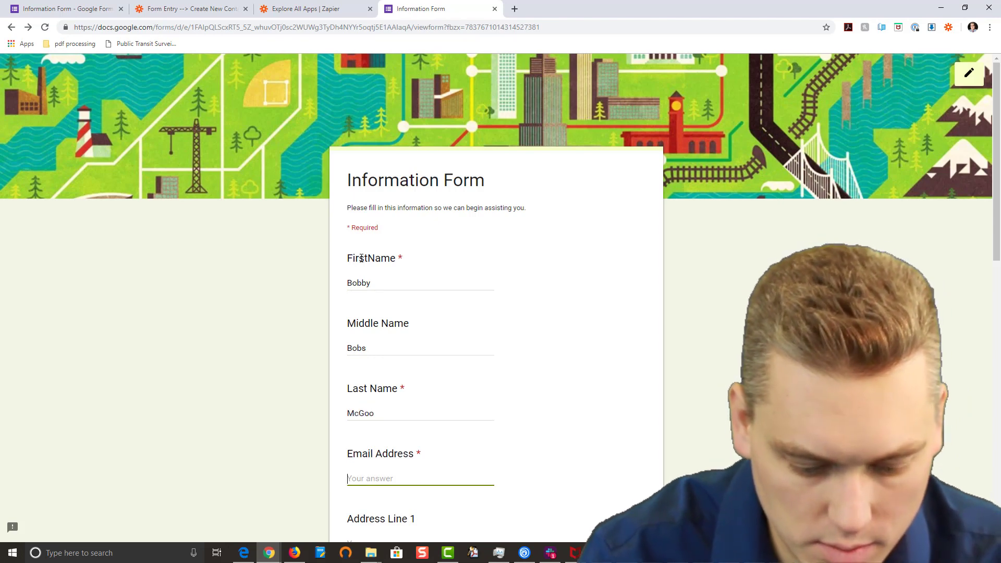
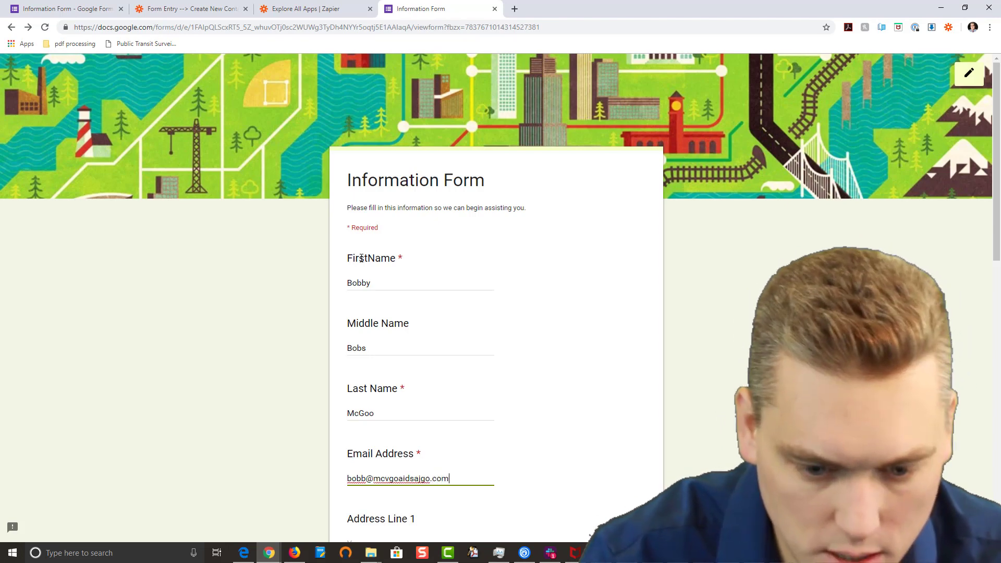
Step: Enter the test street address, mark it as Apt, and add the apartment number
key(Tab)
text(321)
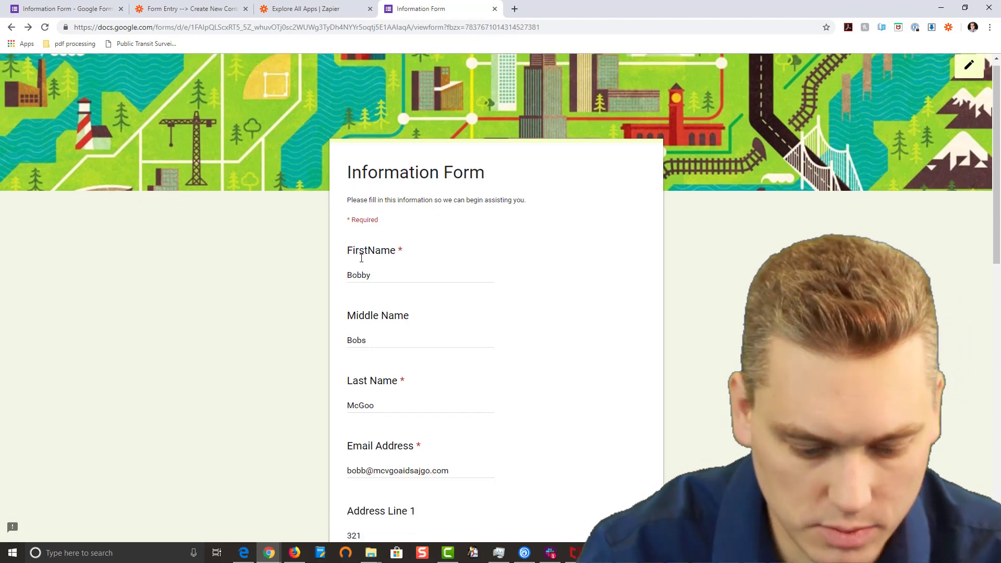
text( Happy St)
scroll(361, 257, down, 5)
key(Tab)
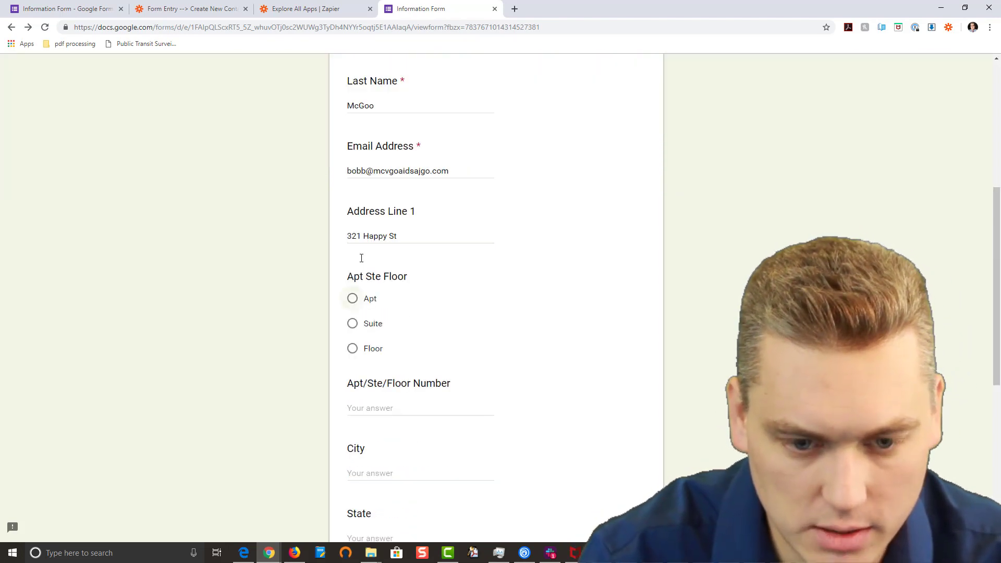
click(355, 301)
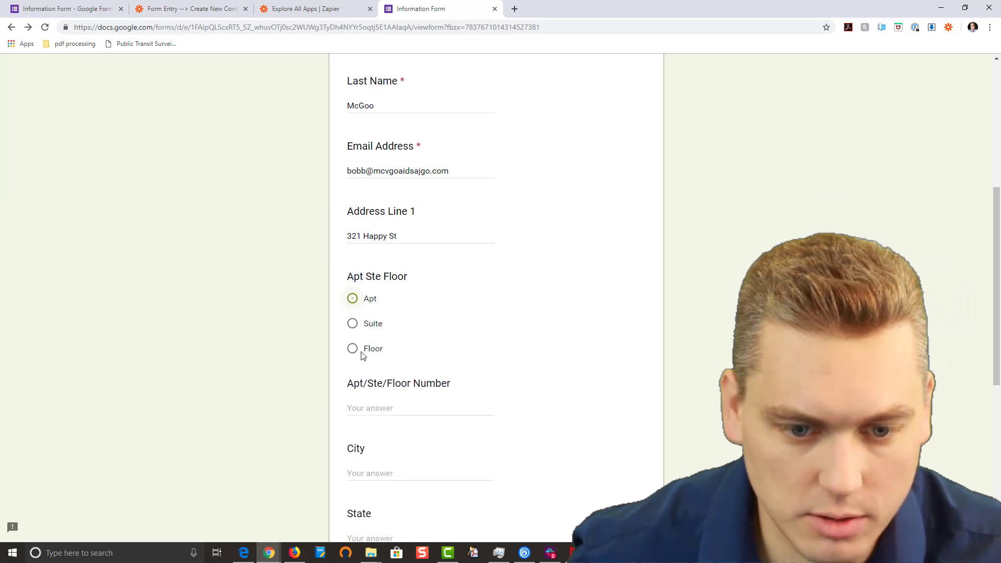
click(371, 405)
text(100)
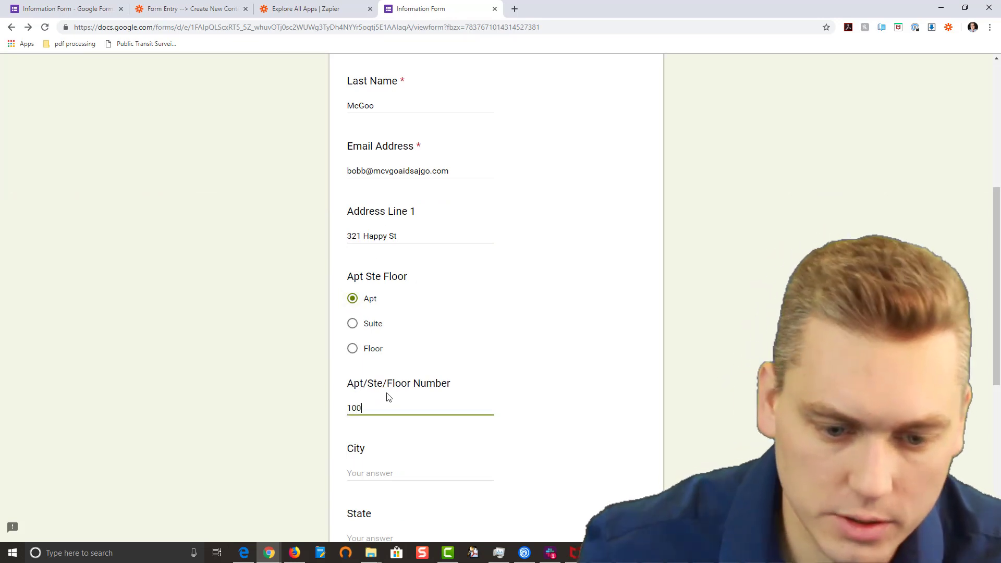
Step: Fill in the city, state, zip code, country and phone number, then submit the form
click(398, 464)
text(Holland)
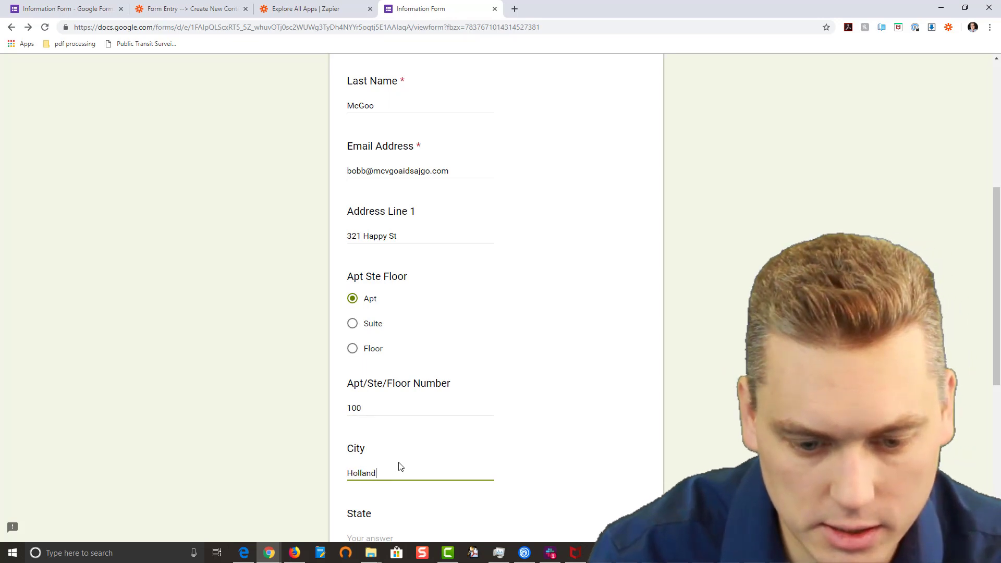
key(Tab)
text(MI)
key(Tab)
text(8)
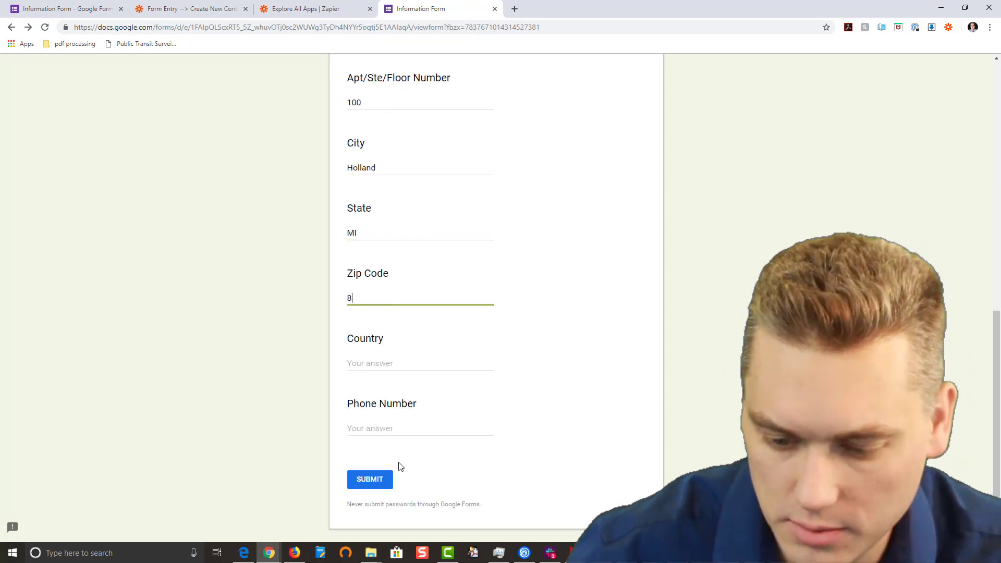
text(8888)
key(Tab)
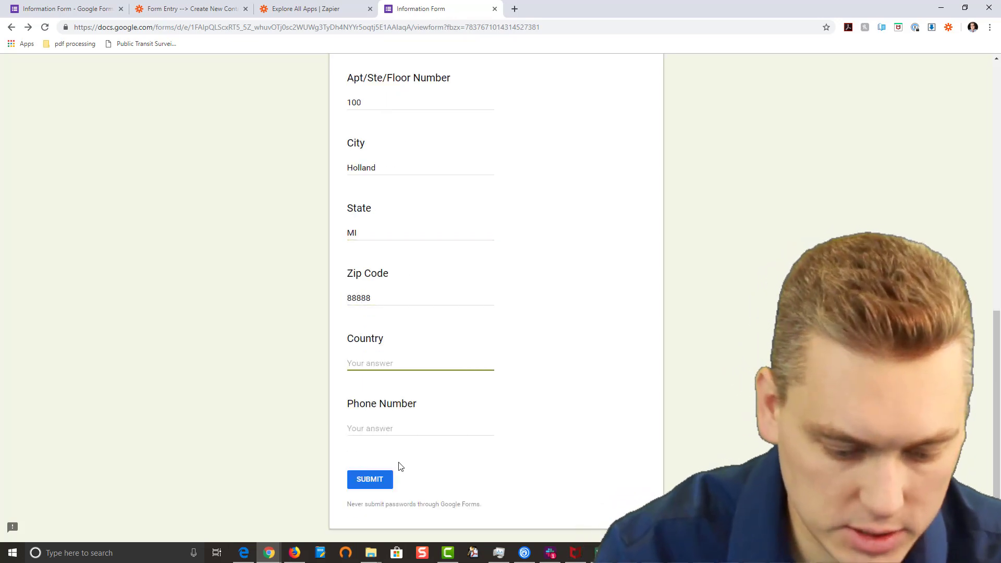
text(USA)
key(Tab)
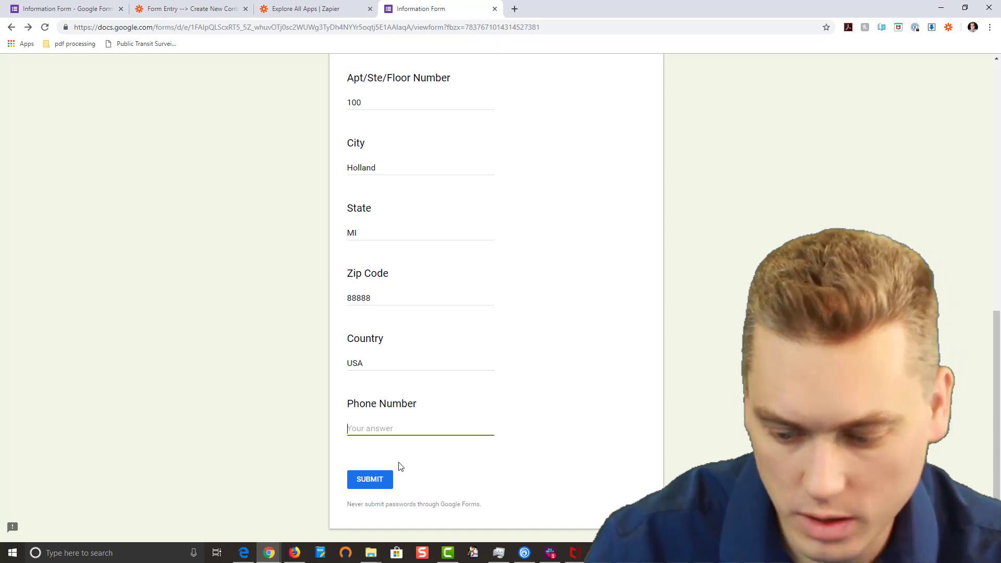
text(6546546544)
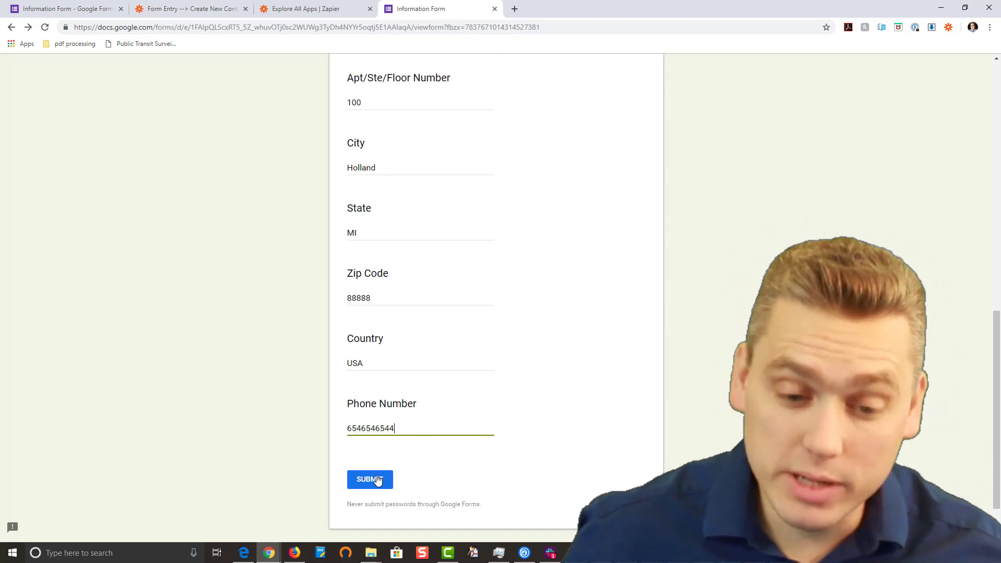
click(379, 480)
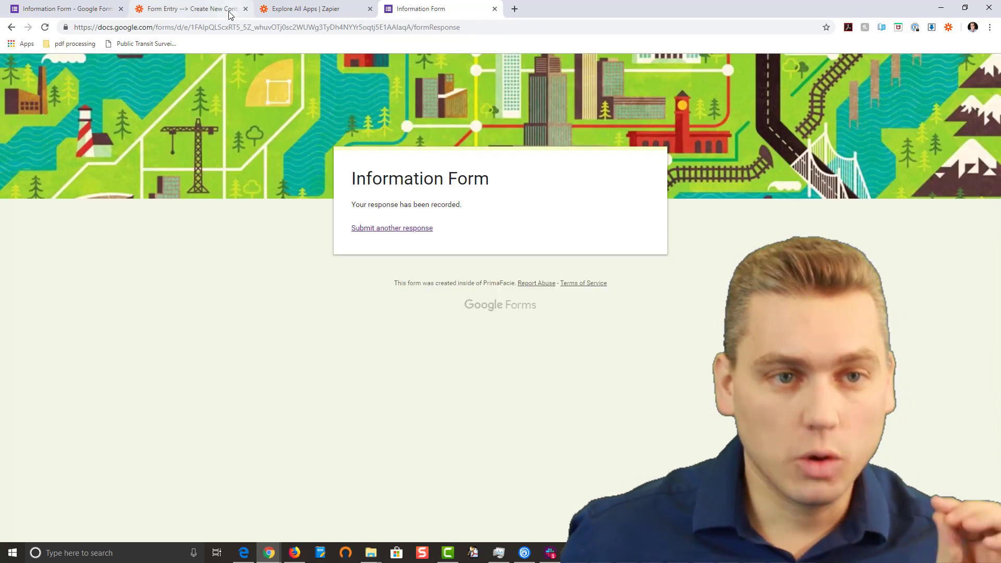
Step: Review the switched-on Form Entry --> Create New Contact zap's contact, phone and address steps
click(229, 14)
drag(206, 275, 204, 122)
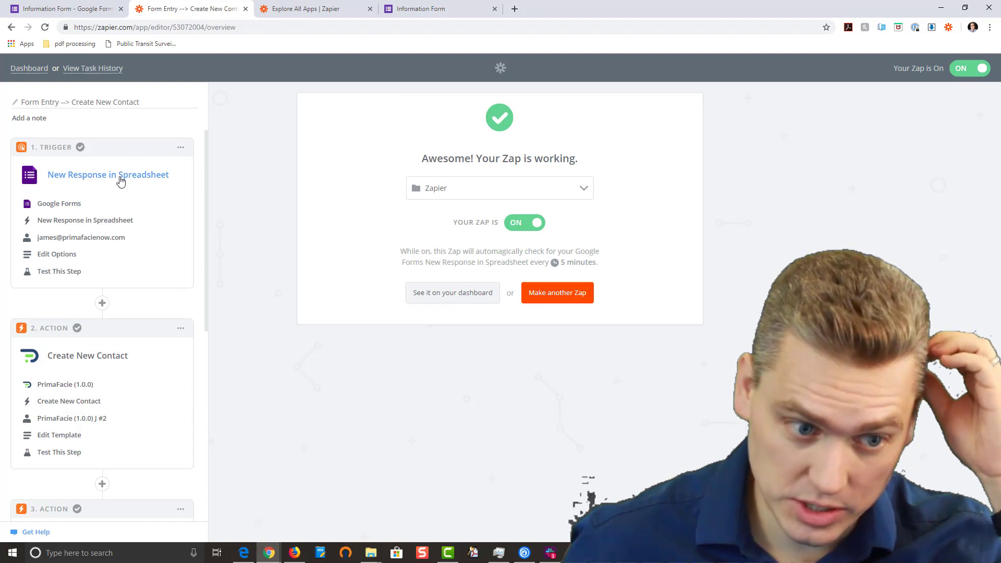
scroll(116, 228, down, 1)
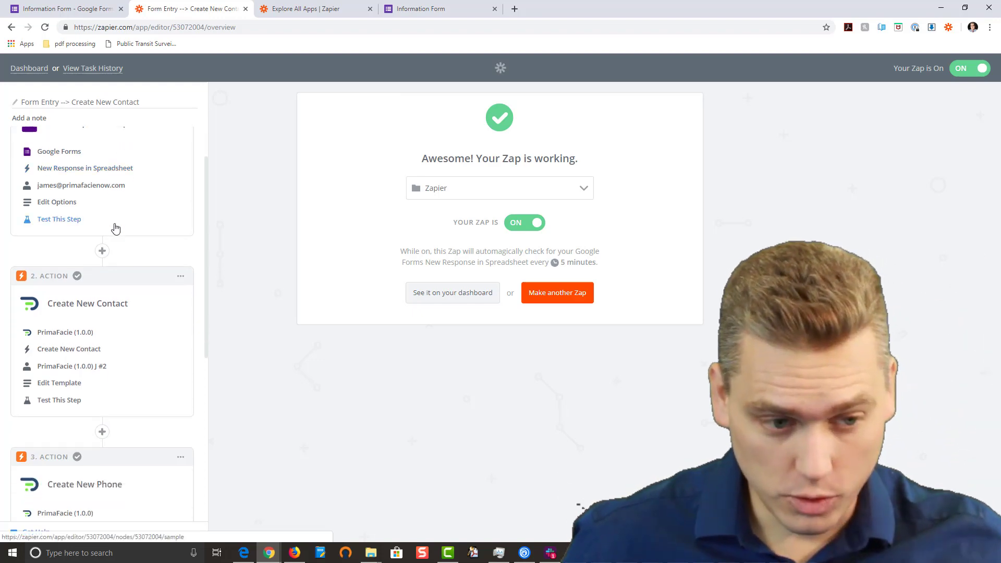
scroll(115, 227, down, 2)
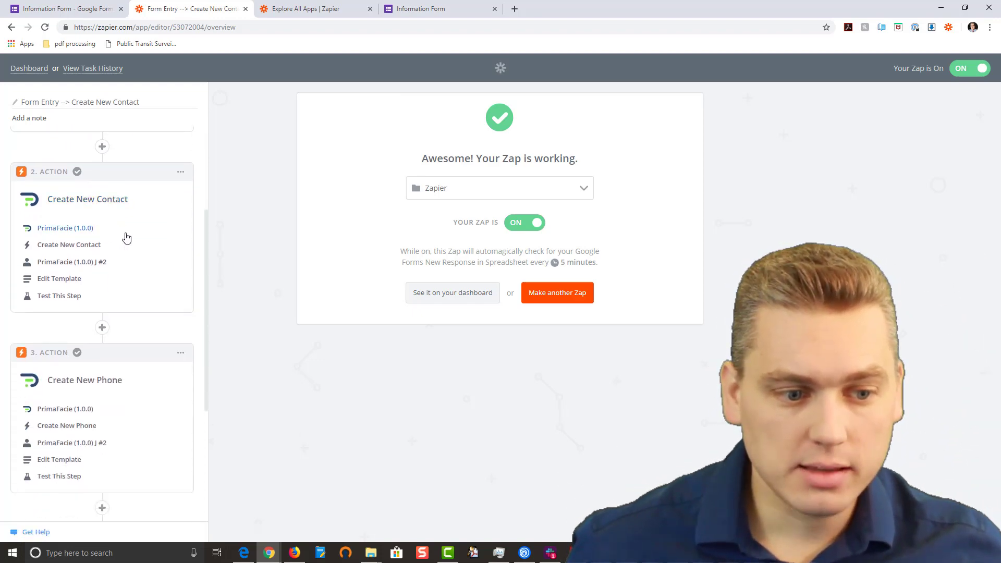
scroll(126, 238, down, 2)
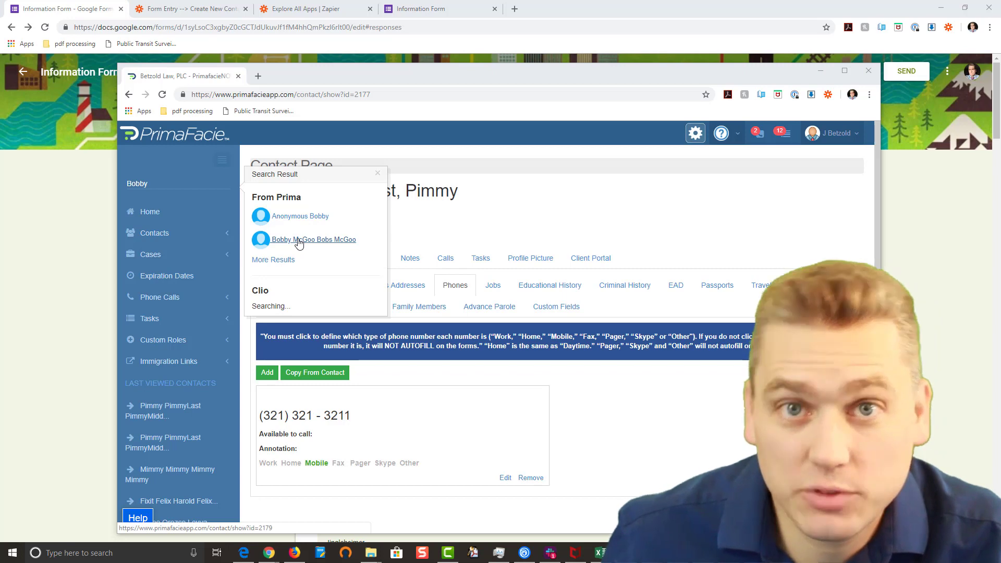
Step: Check the new PrimaFacie contact's Addresses, Previous Addresses and Phones tabs, then minimise PrimaFacie
click(296, 241)
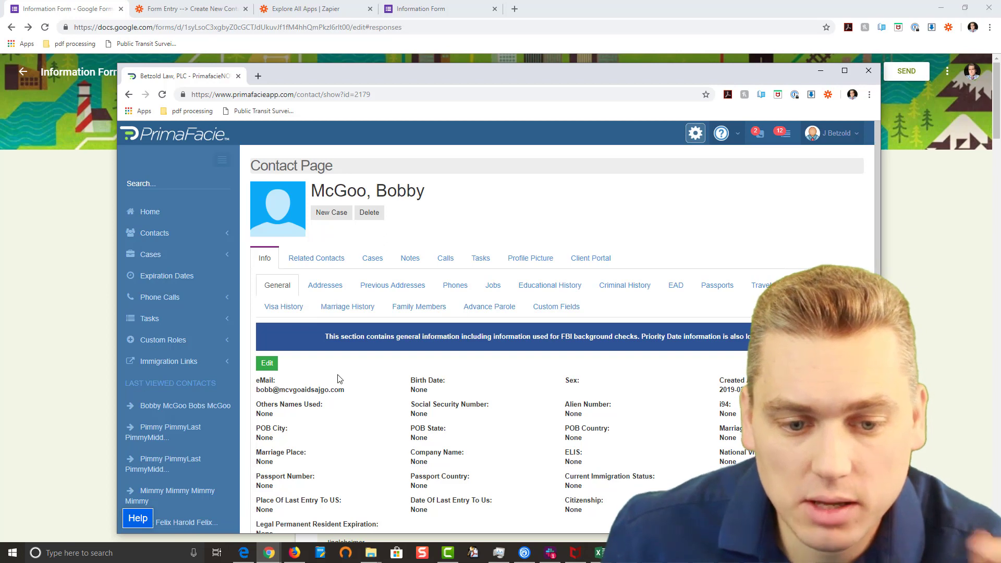
click(322, 291)
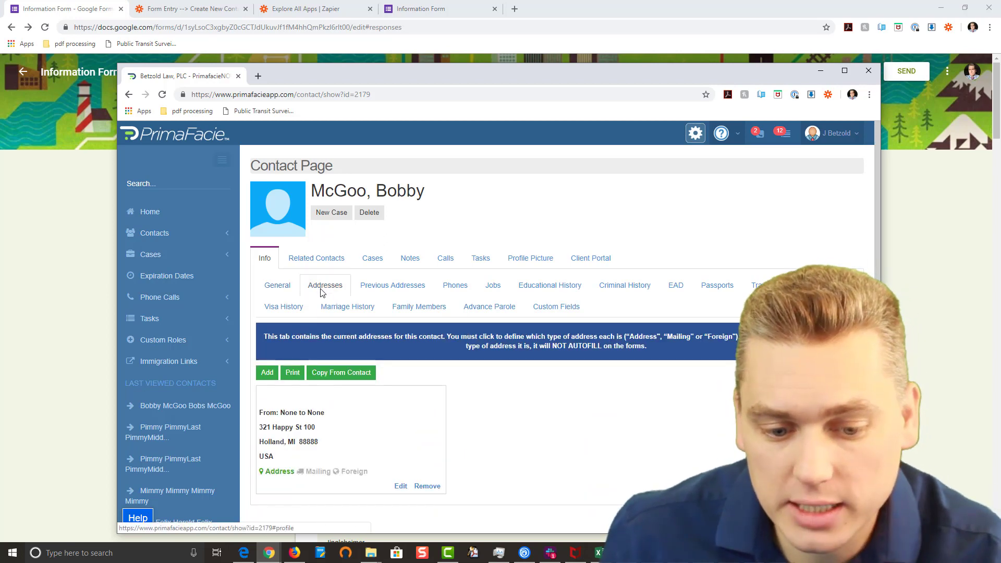
click(380, 290)
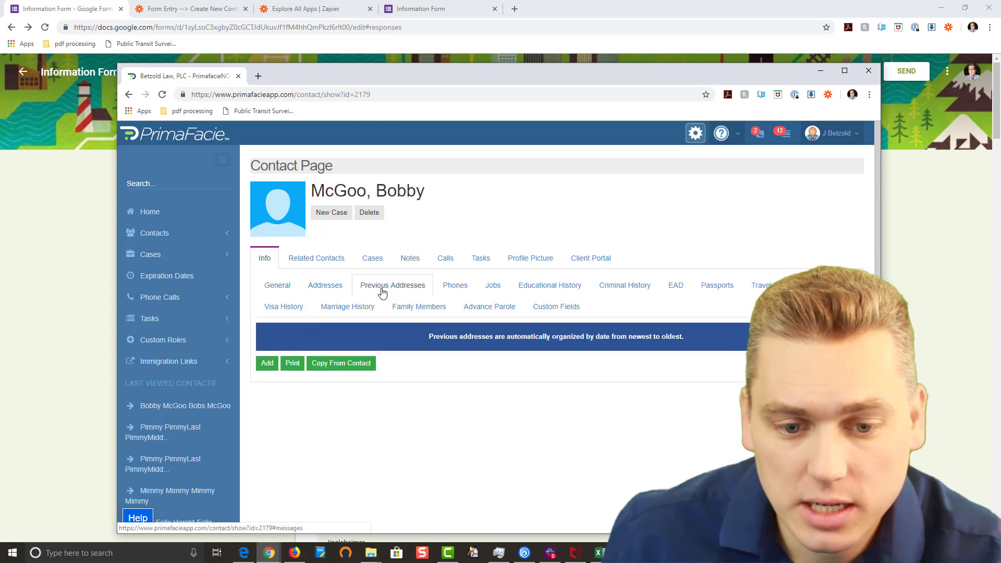
click(446, 288)
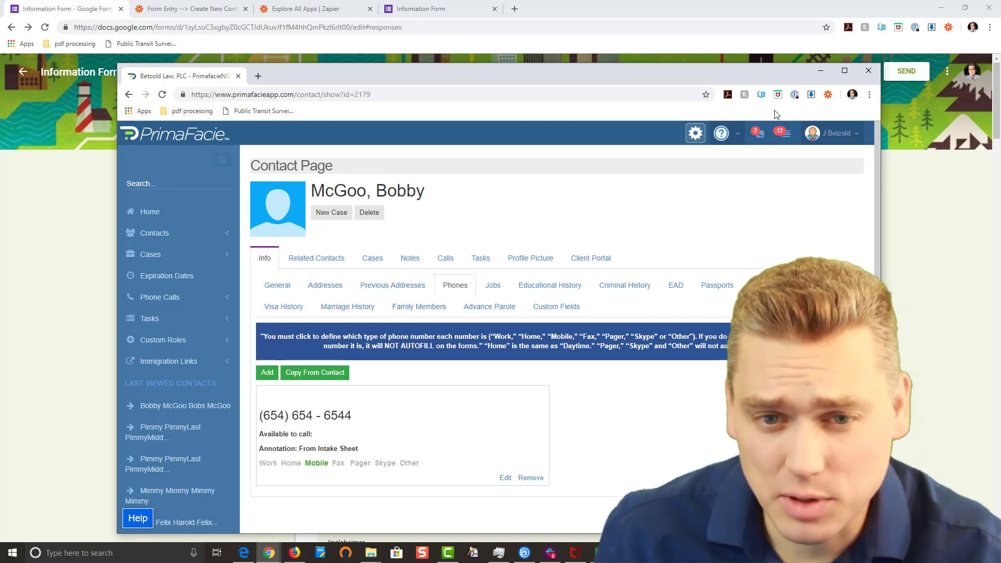
click(821, 70)
click(210, 17)
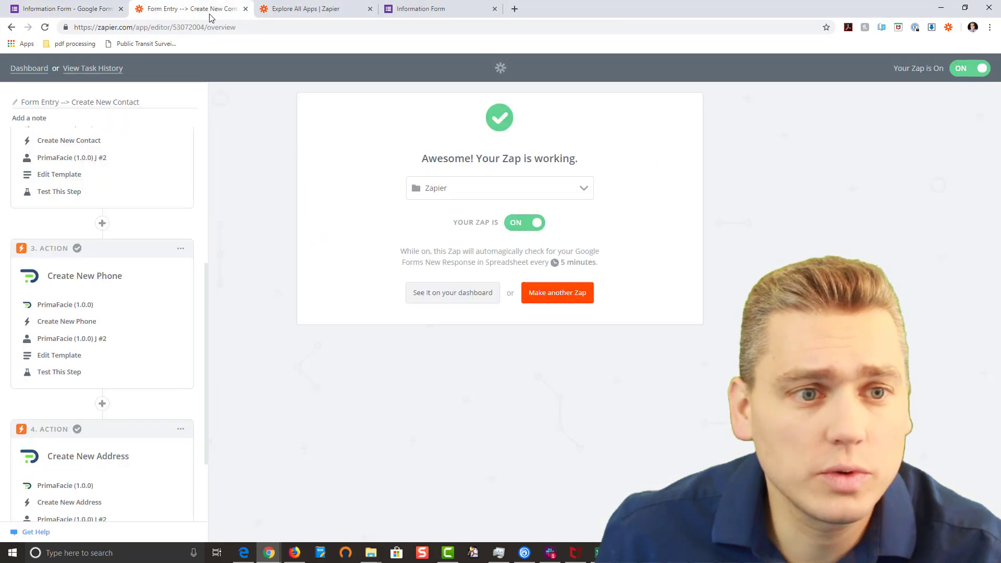
Step: Go to the 'Explore All Apps | Zapier' directory tab
click(281, 9)
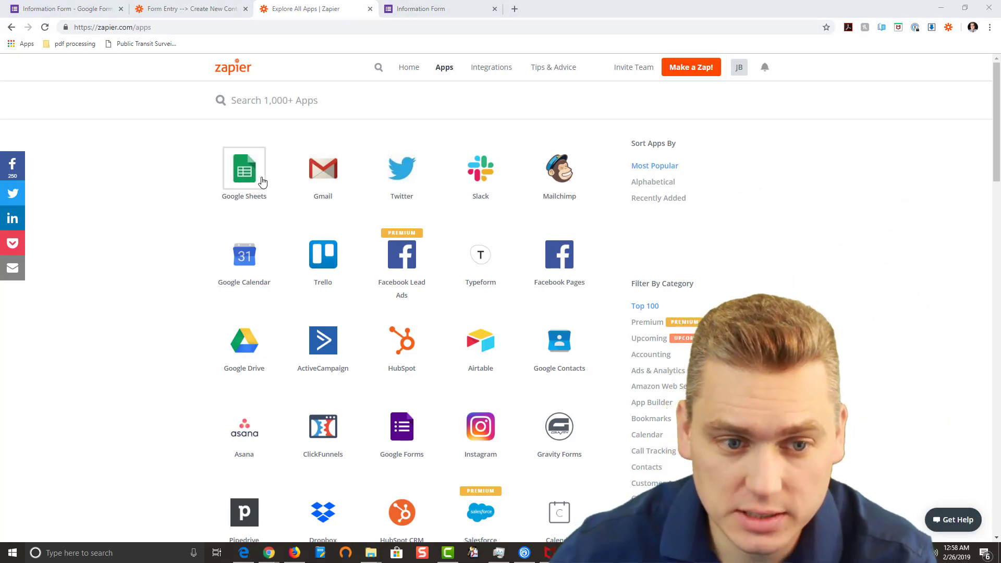
mouse_move(261, 183)
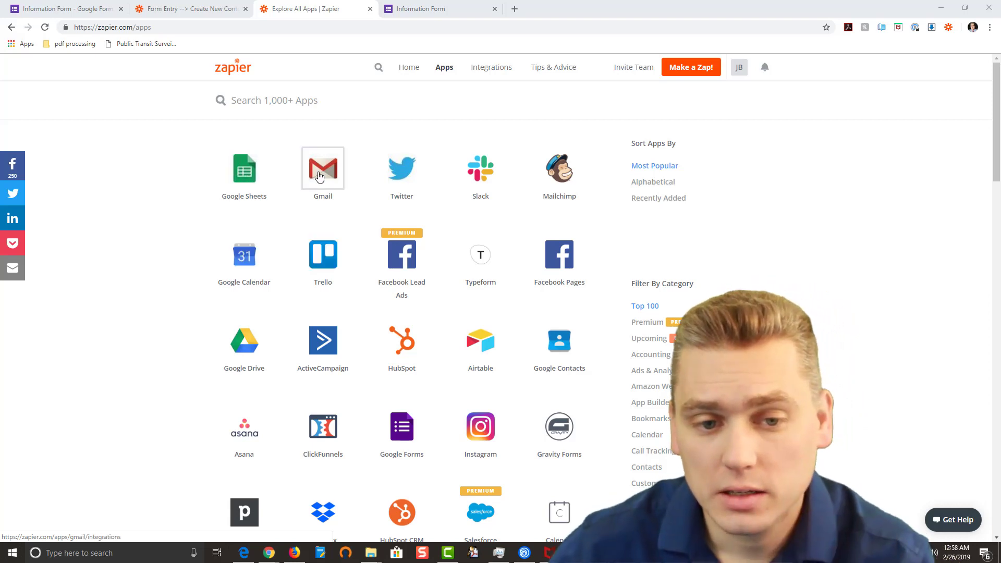
mouse_move(319, 178)
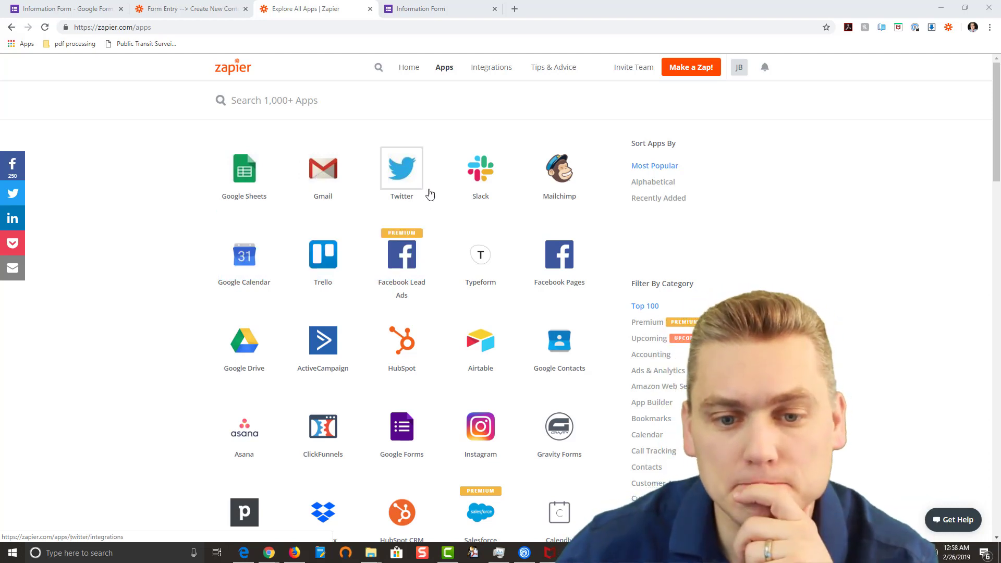
mouse_move(484, 193)
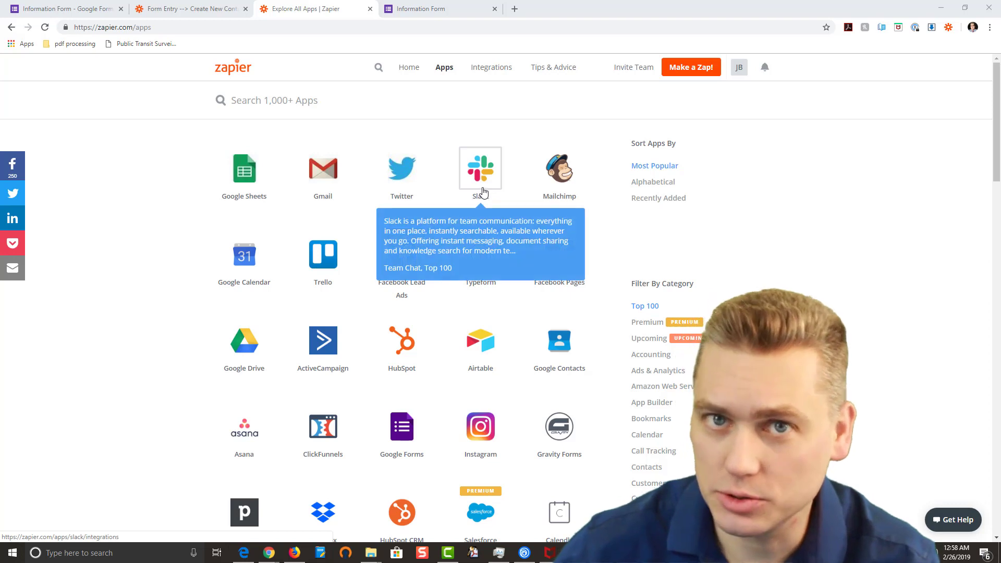